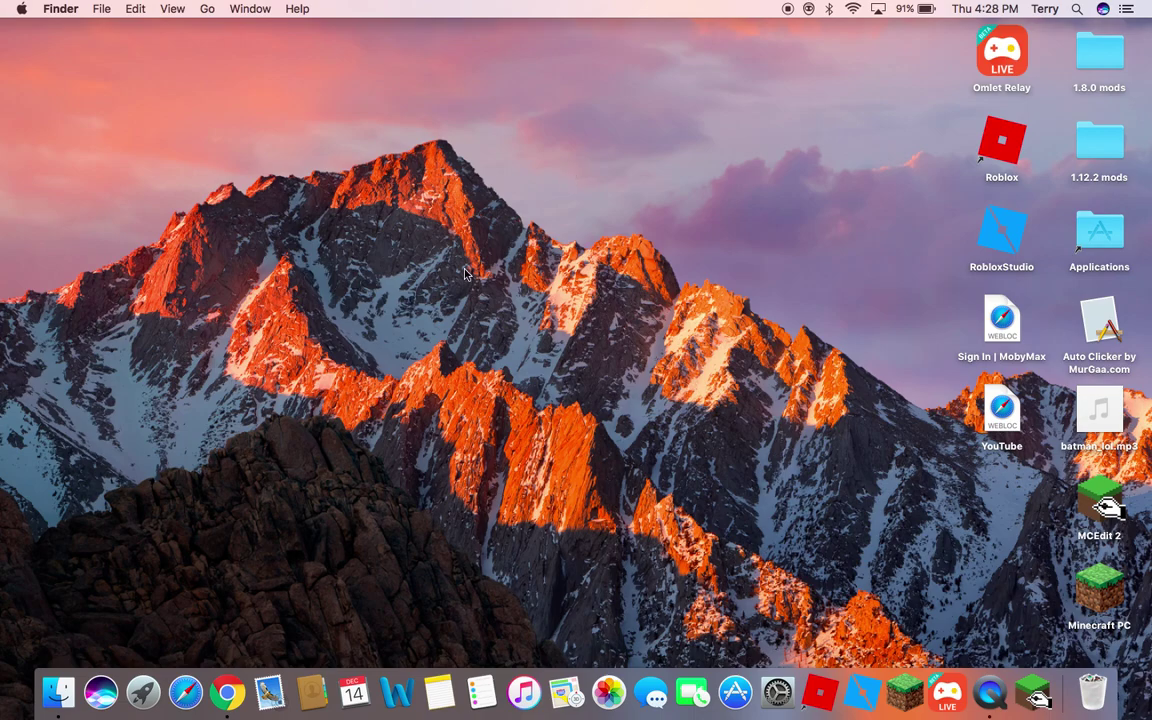
Step: Open Chrome and download the latest Forge 1.12.2 installer from the Minecraft Forge site
left_click(234, 710)
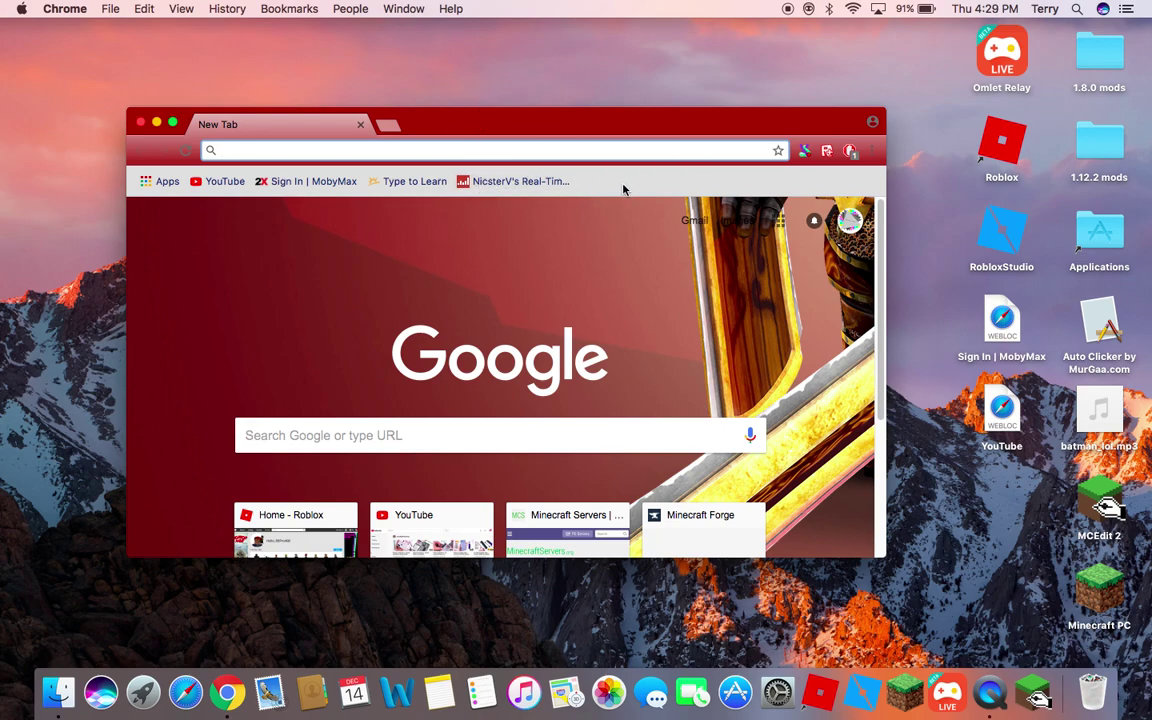
scroll(505, 300, "down", 5)
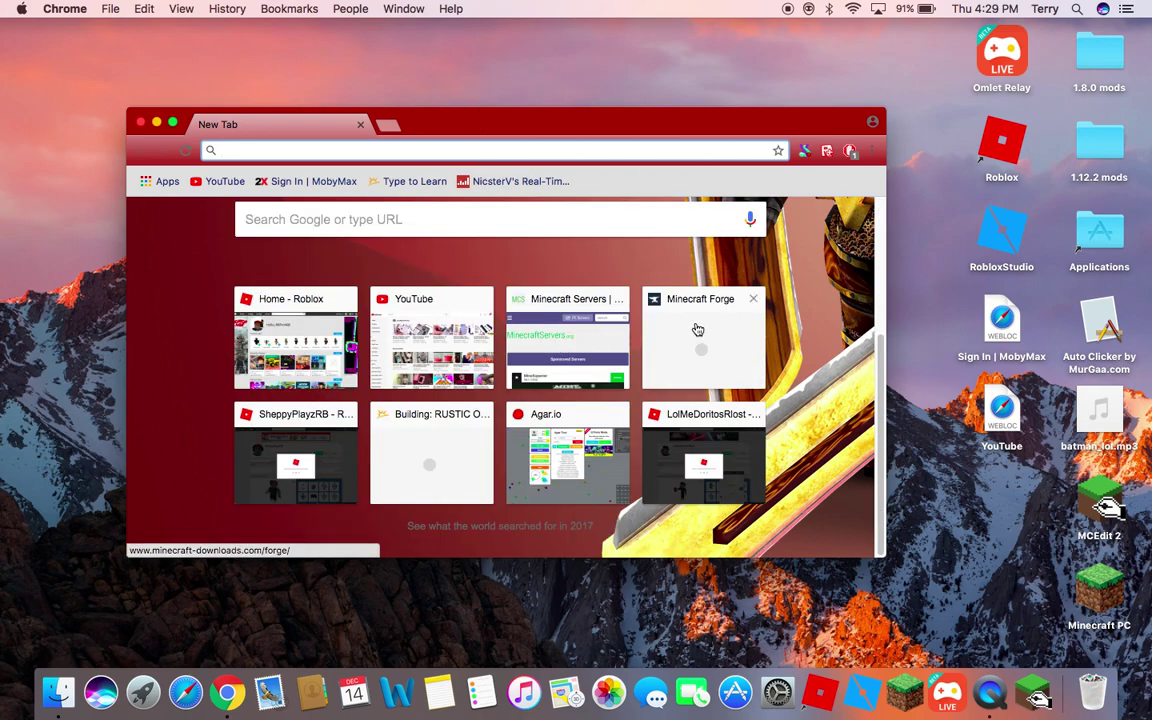
left_click(753, 334)
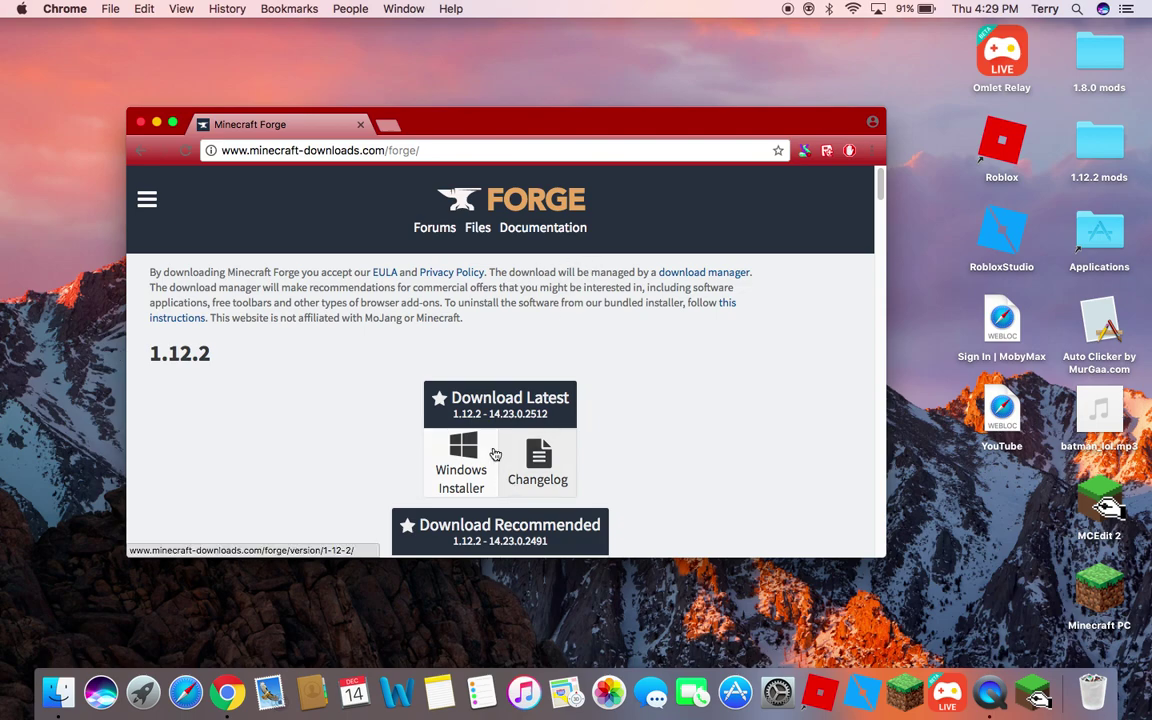
scroll(560, 445, "down", 2)
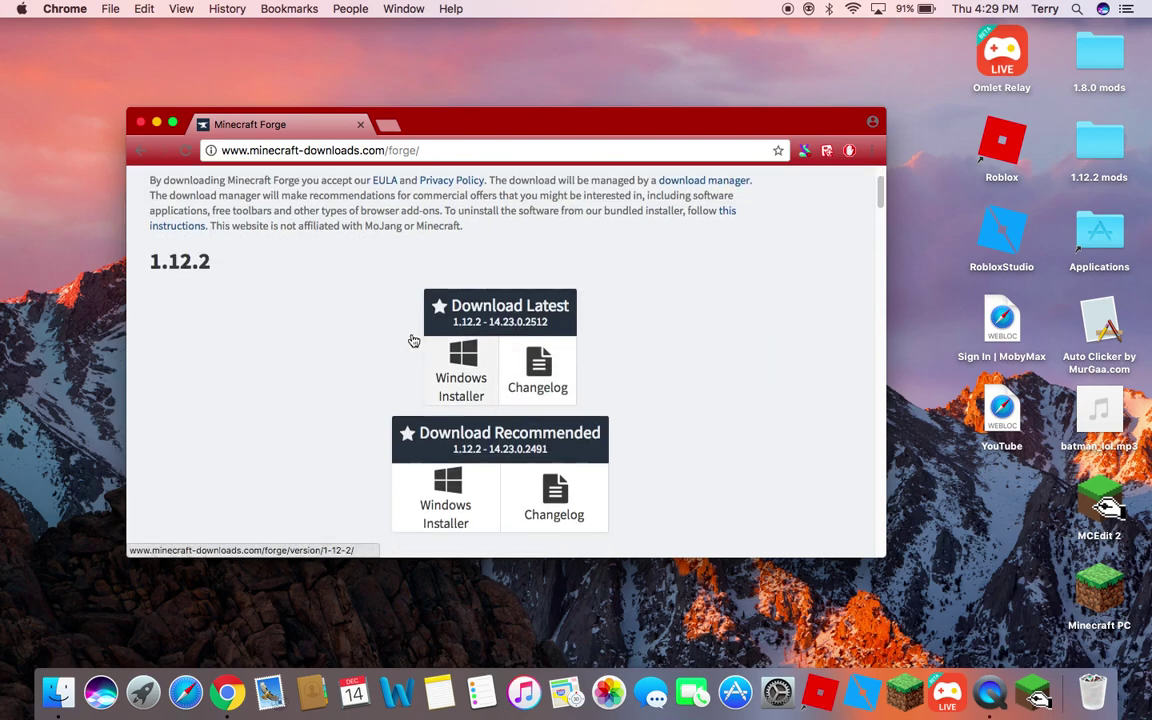
left_click_drag(149, 261, 209, 266)
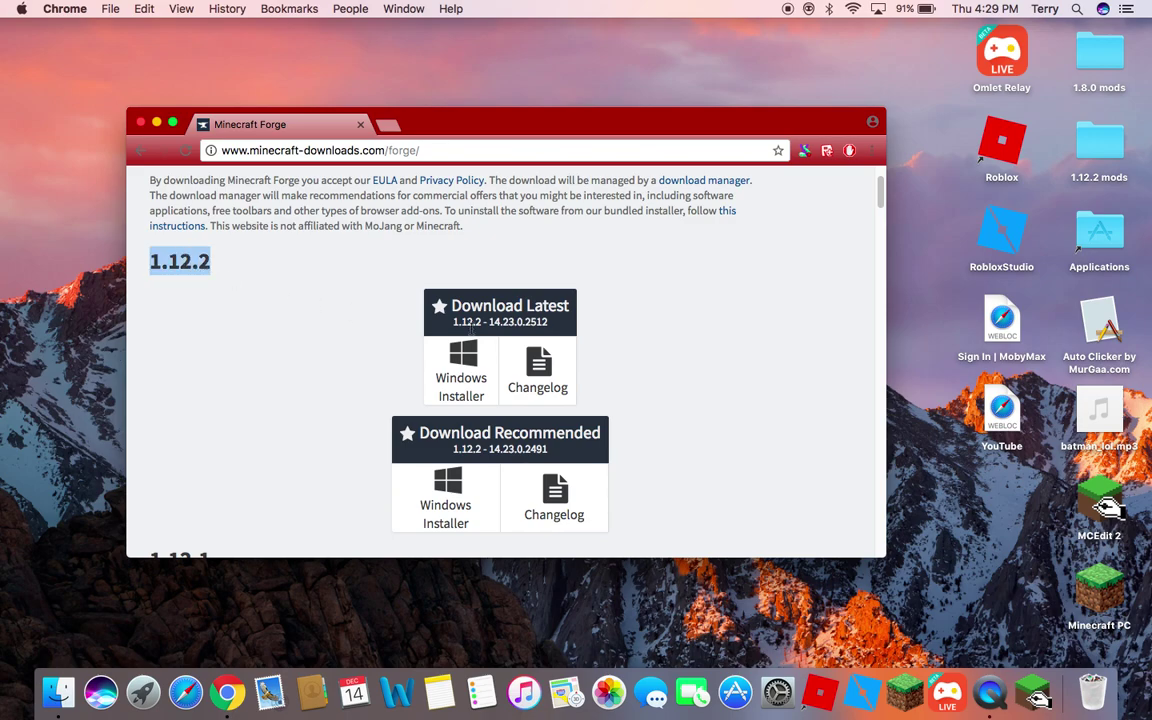
left_click(463, 372)
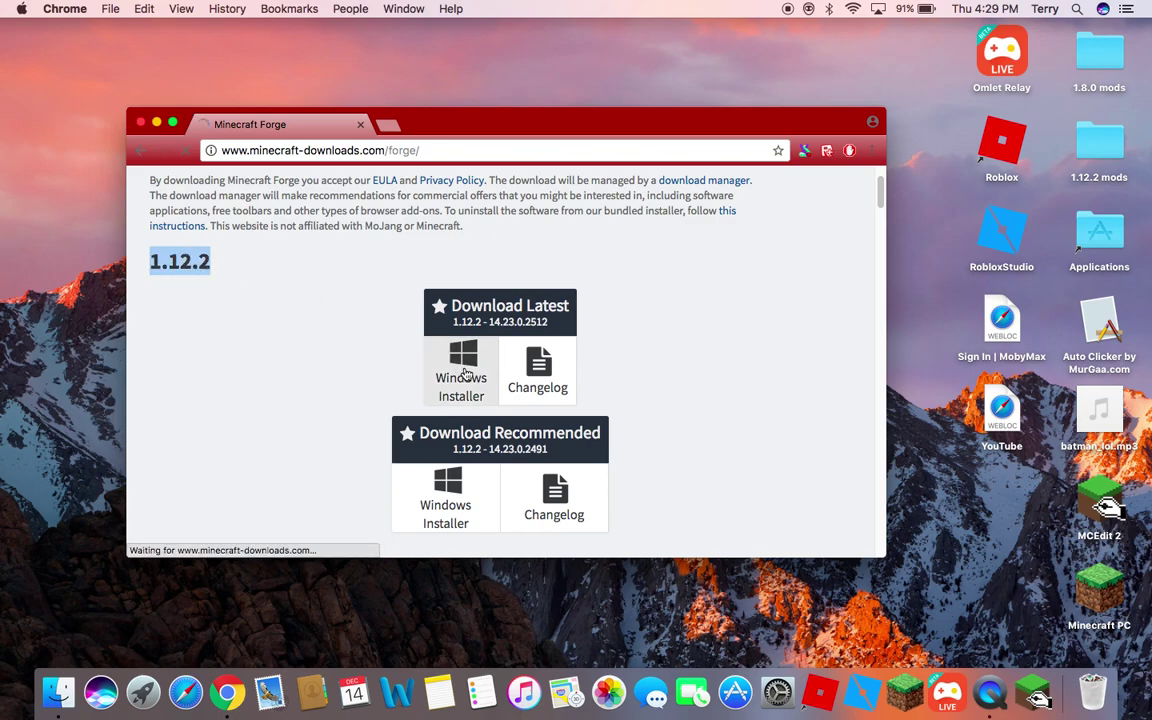
Step: Save minecraft-forge (3).dmg from the download bar to the desktop and close Chrome
scroll(540, 346, "down", 10)
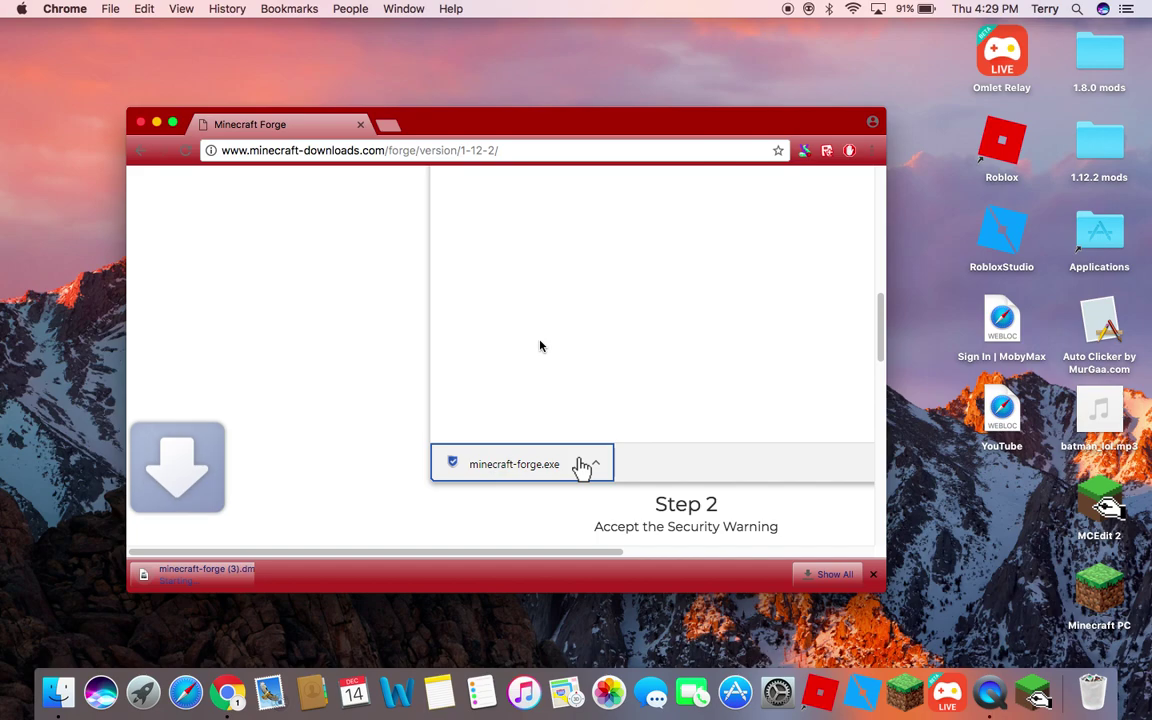
scroll(540, 346, "down", 1)
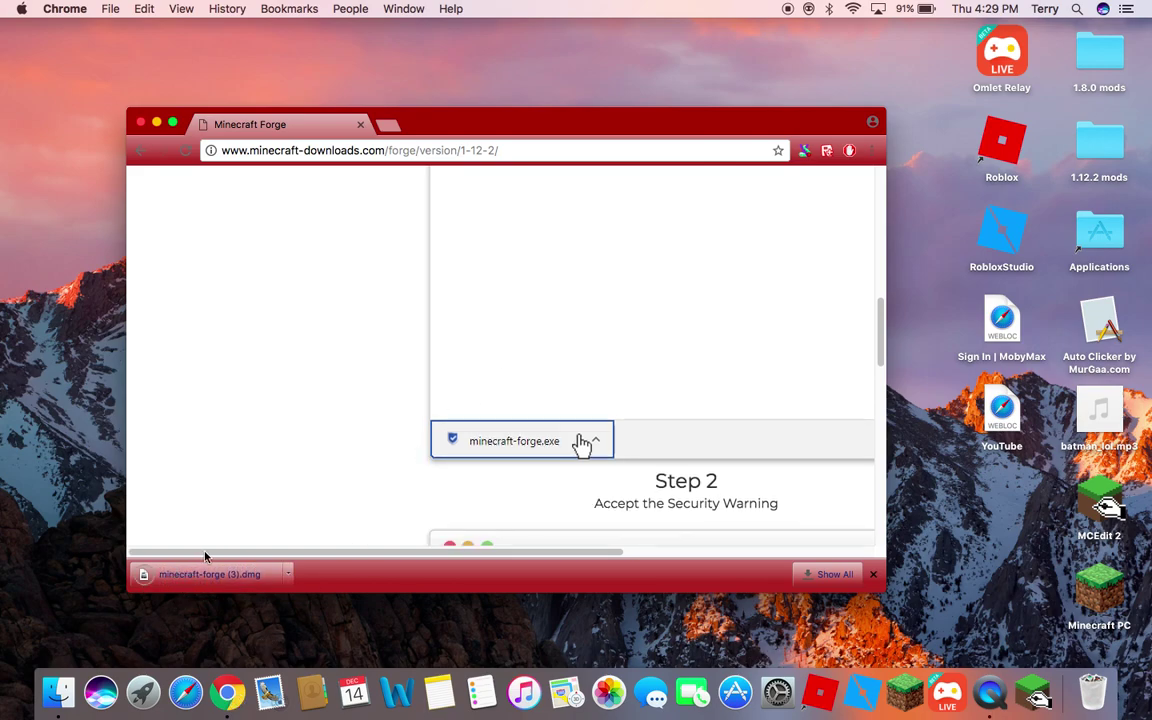
left_click_drag(143, 580, 83, 517)
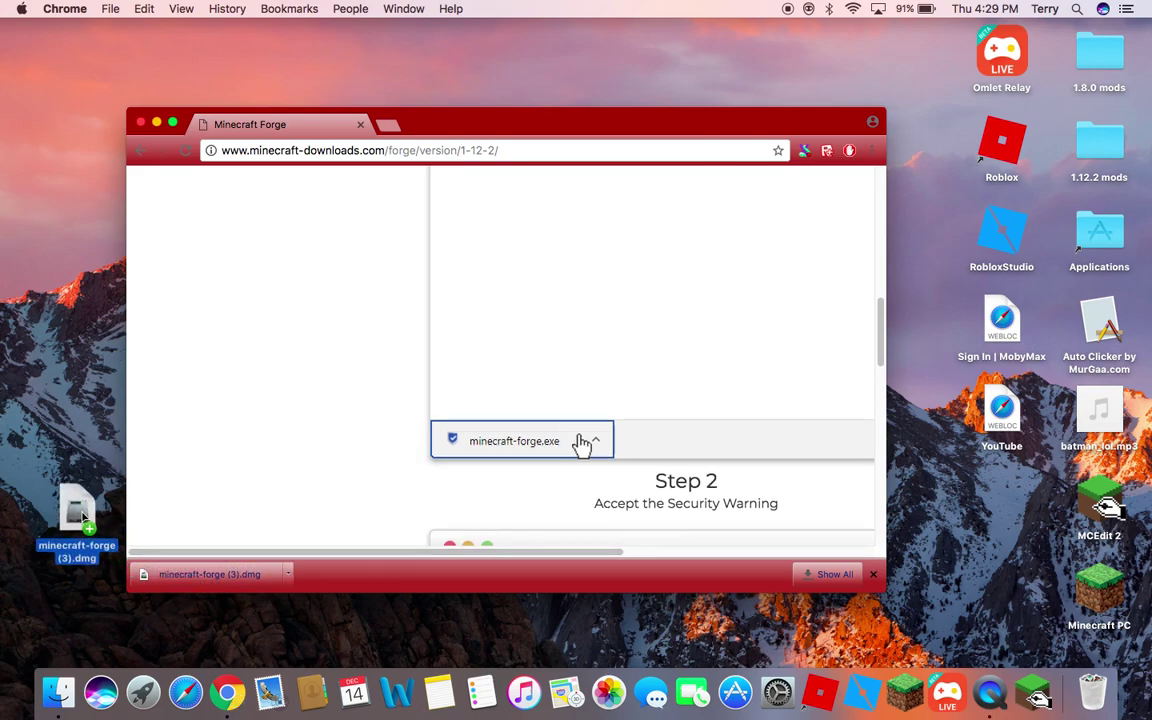
left_click(141, 123)
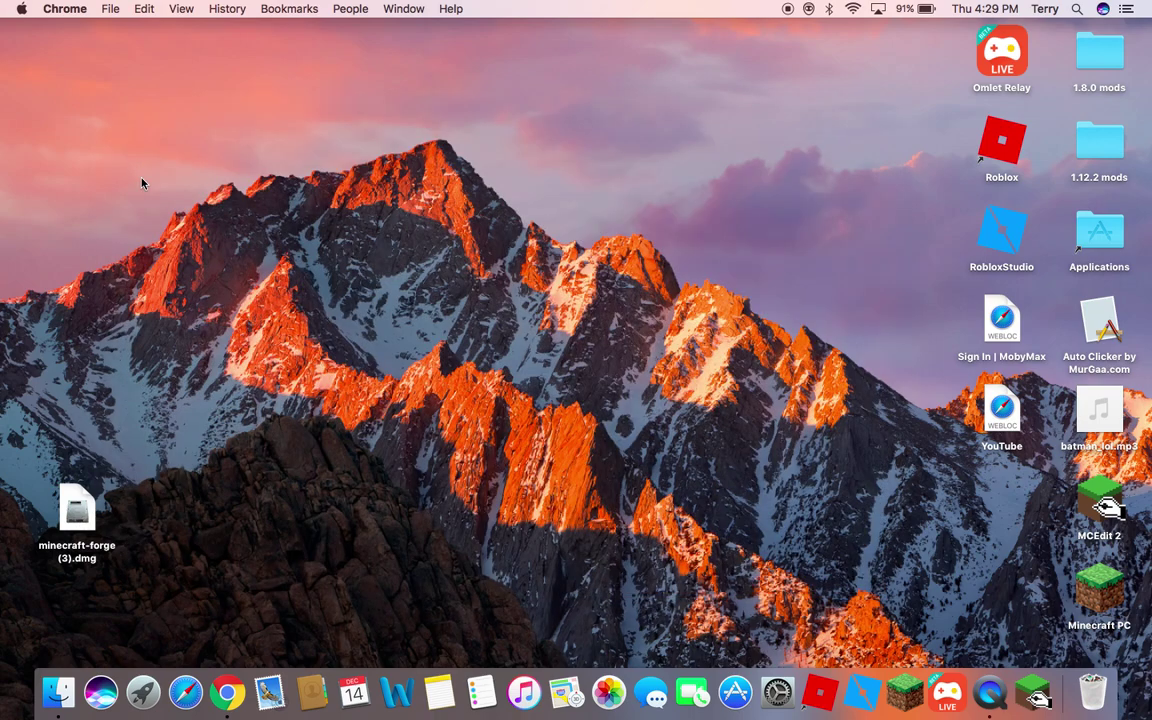
Step: Mount minecraft-forge (3).dmg without verification and launch its Installer, allowing it past the security warning
left_click(75, 519)
double_click(75, 519)
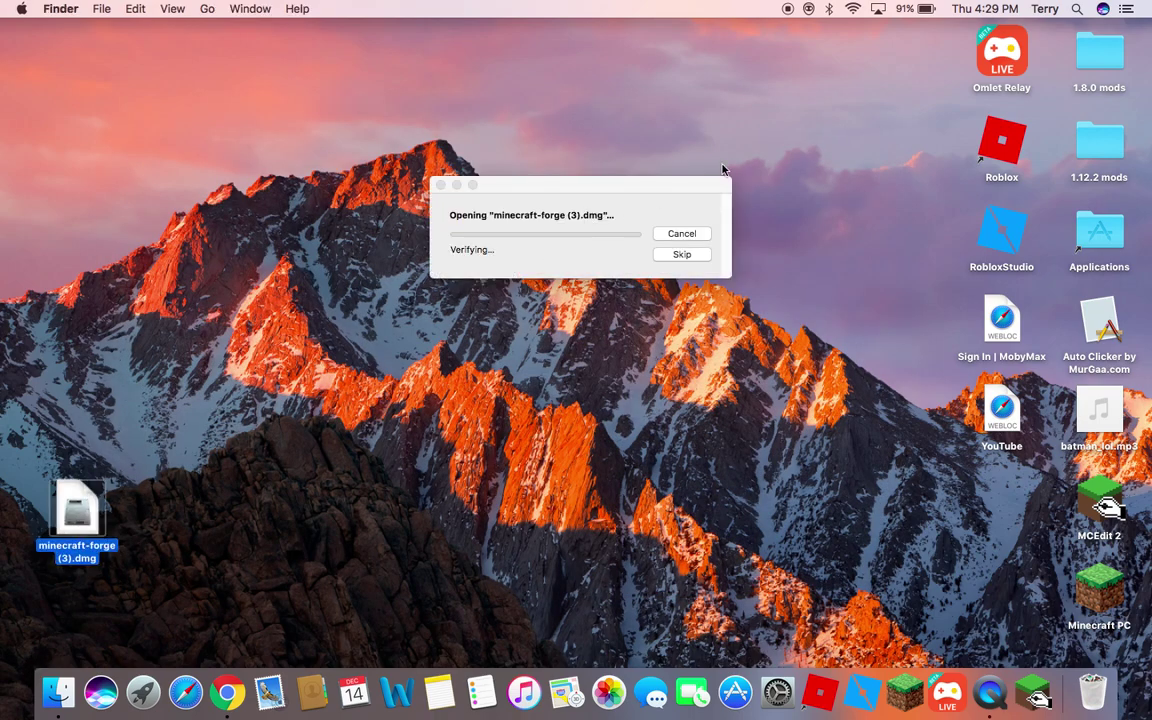
left_click(680, 254)
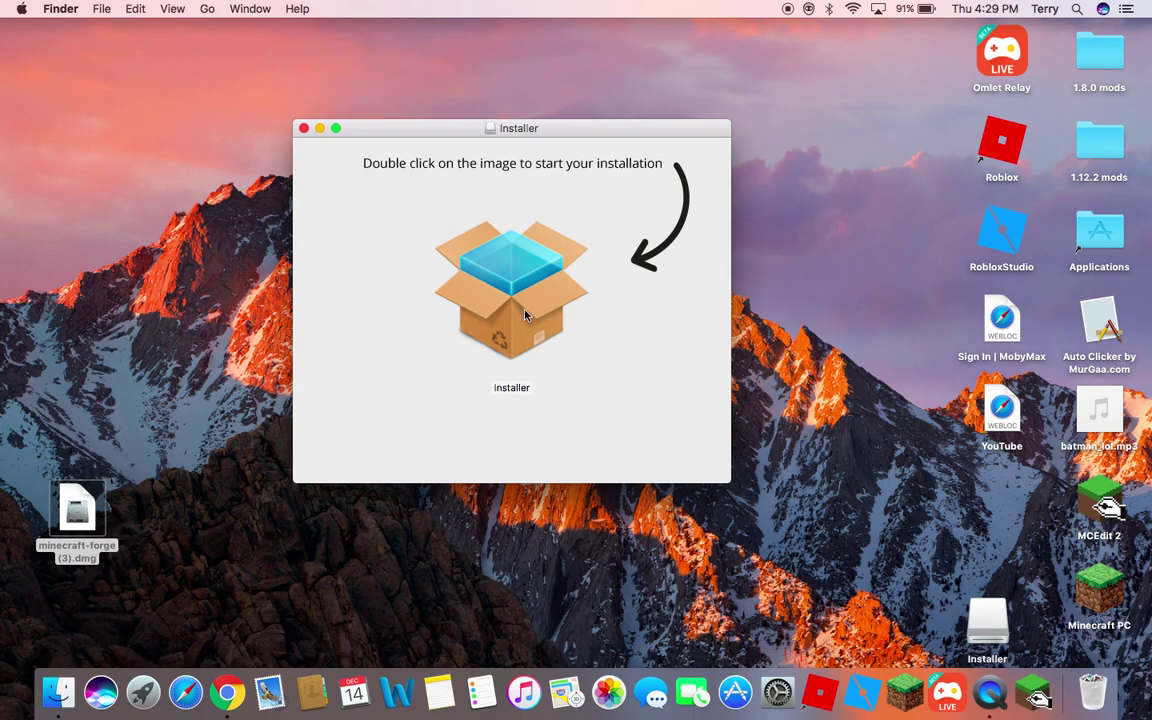
double_click(526, 315)
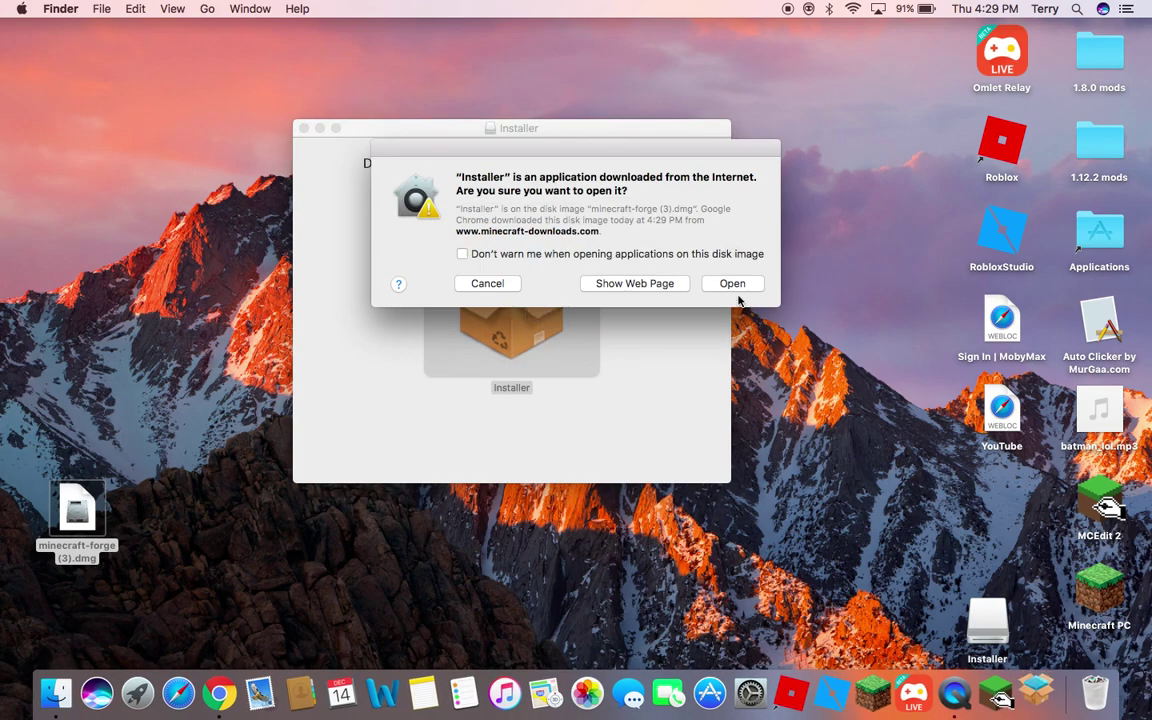
left_click(732, 284)
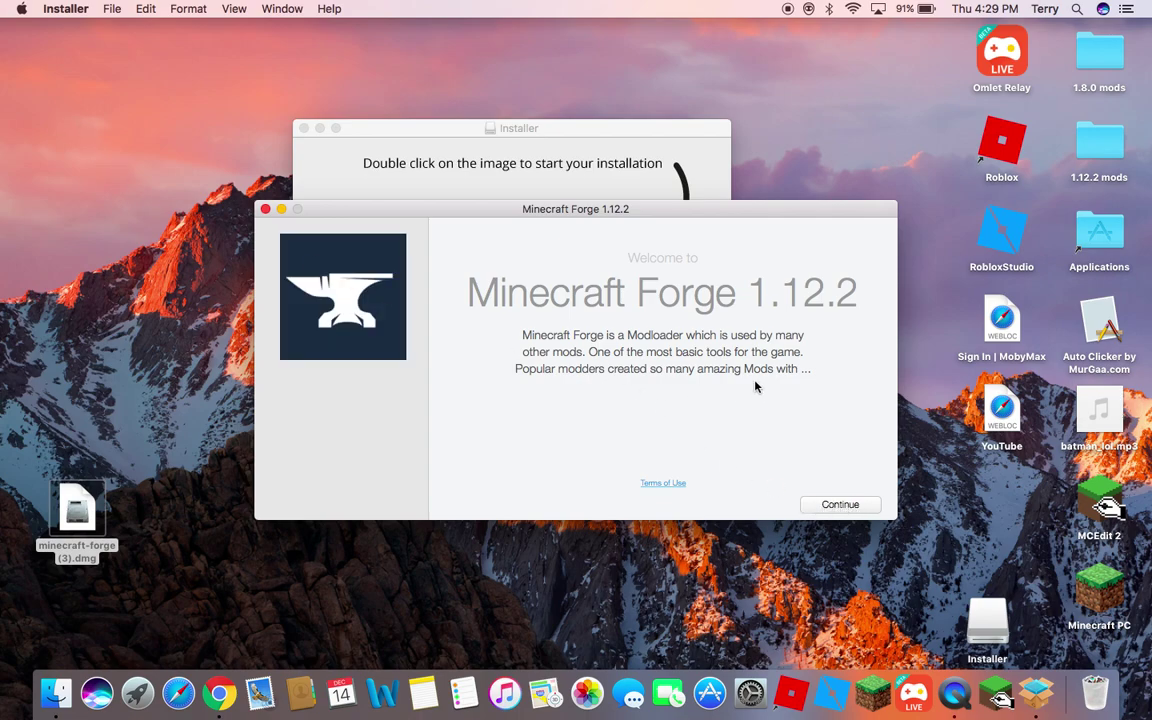
Step: Install Forge 1.12.2, declining the Yahoo, Advanced Mac Cleaner, Opera, MacBooster and Keeper offers
left_click(838, 506)
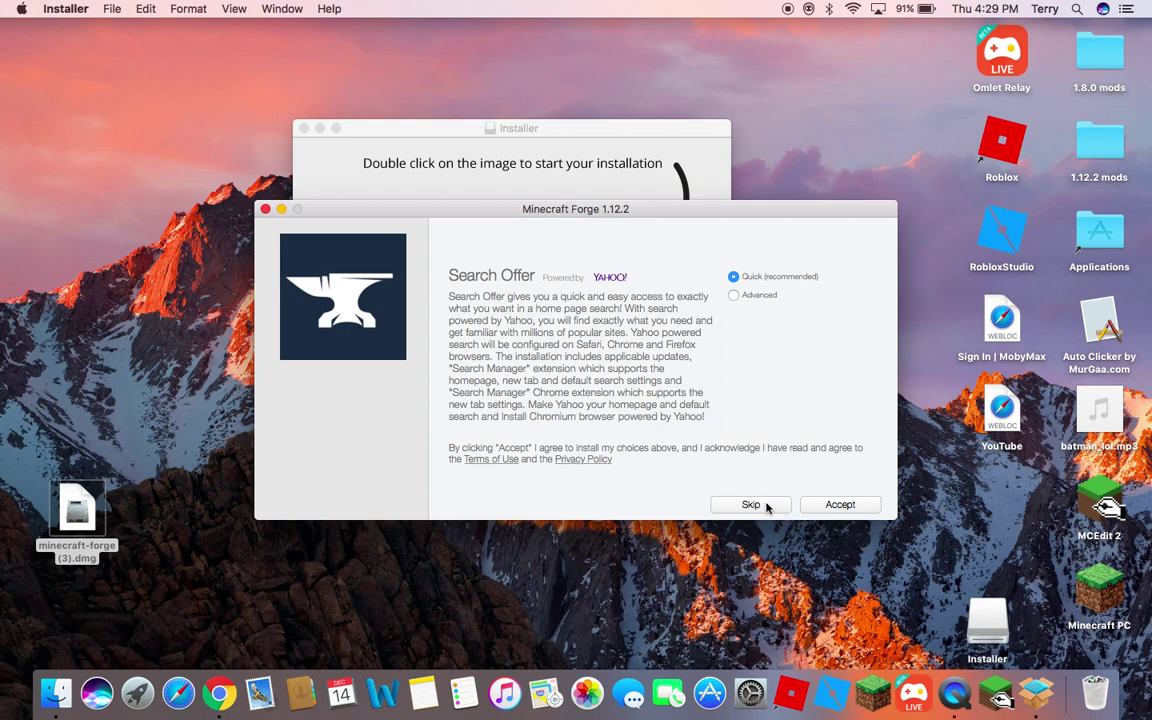
left_click(766, 506)
left_click(767, 506)
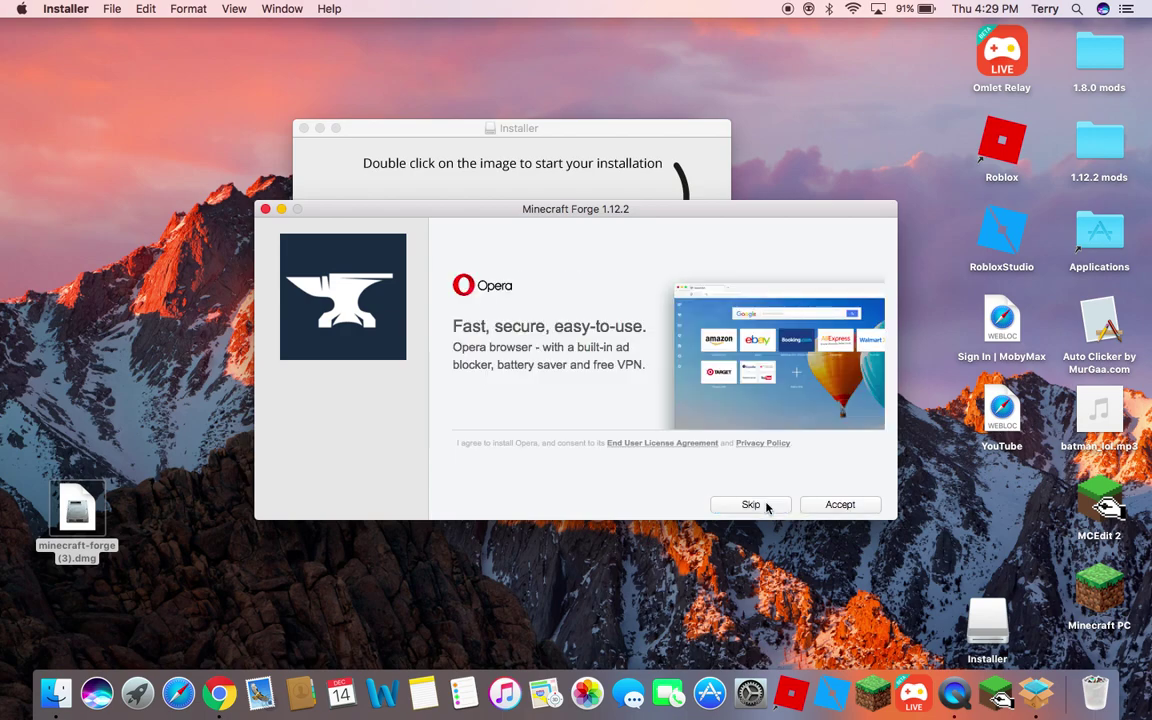
left_click(767, 506)
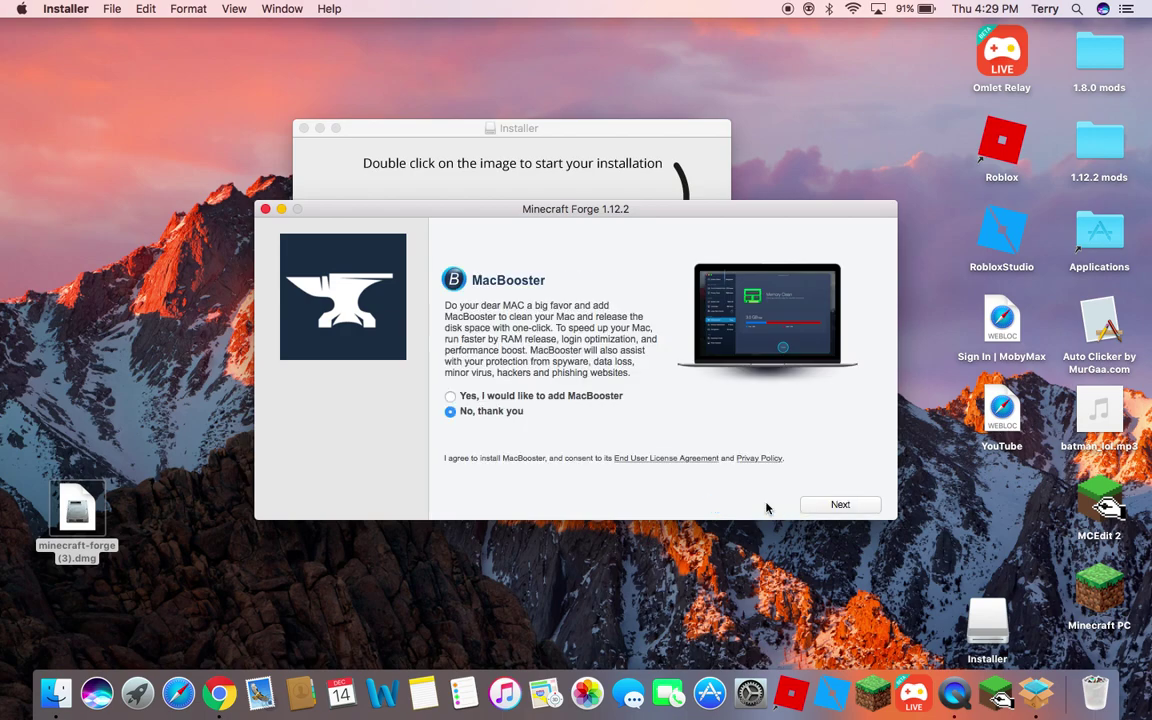
left_click(839, 507)
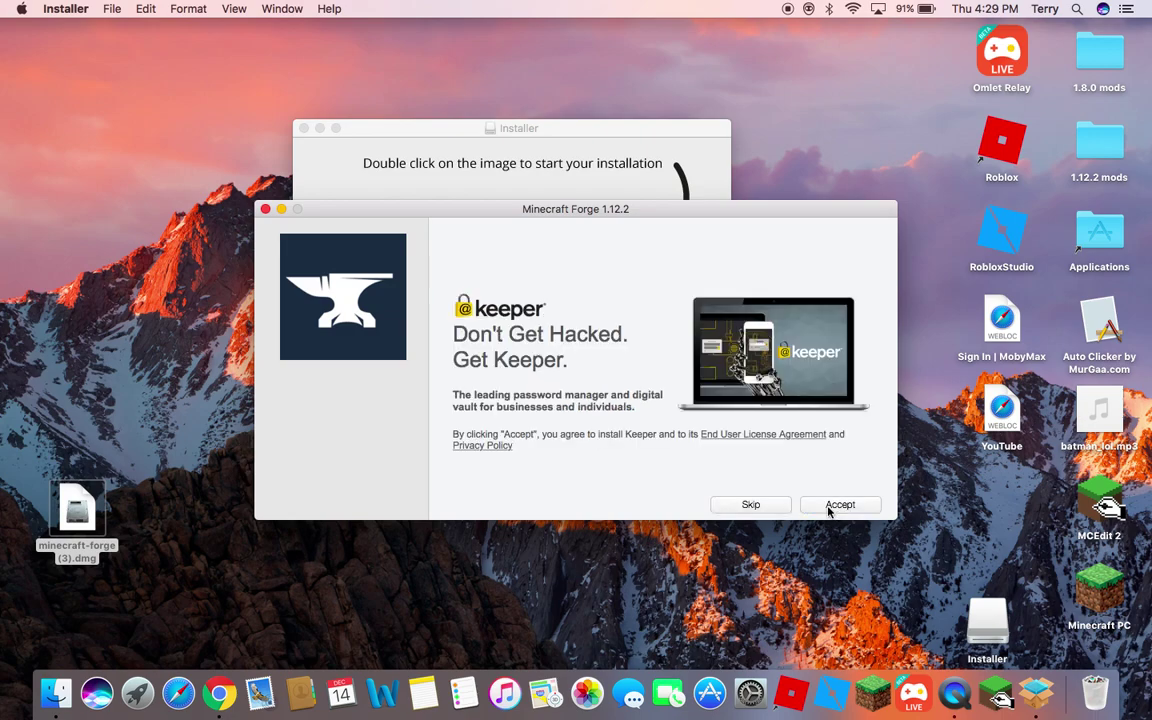
left_click(762, 508)
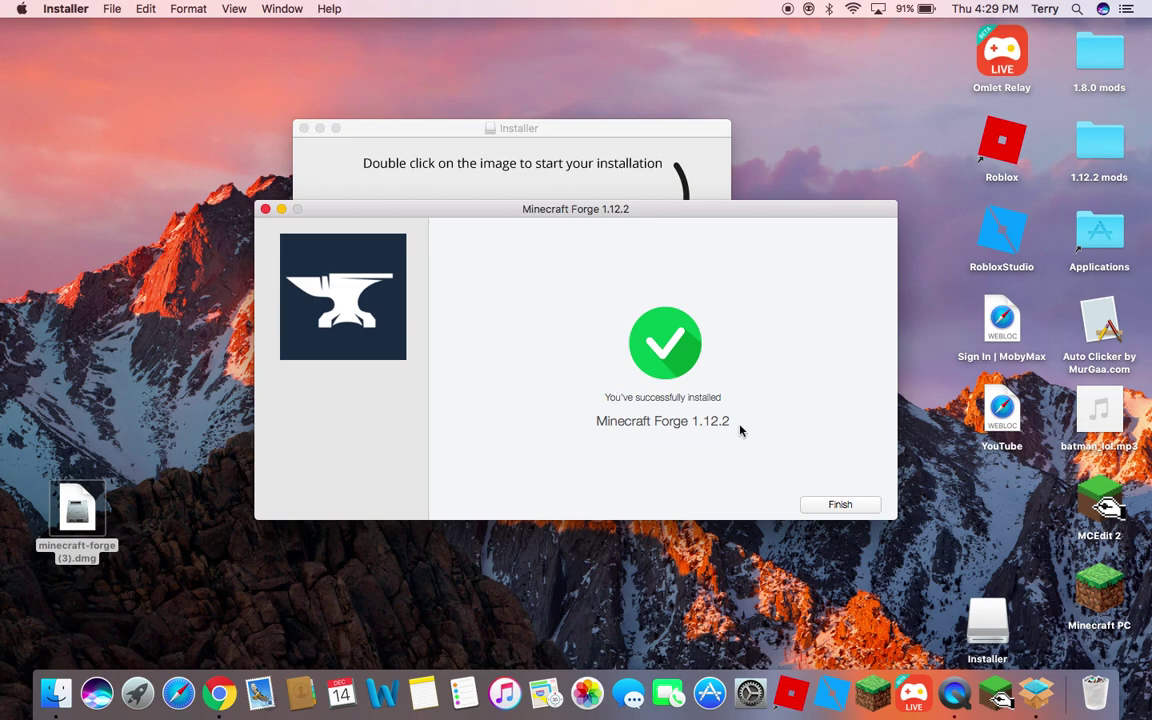
left_click(839, 505)
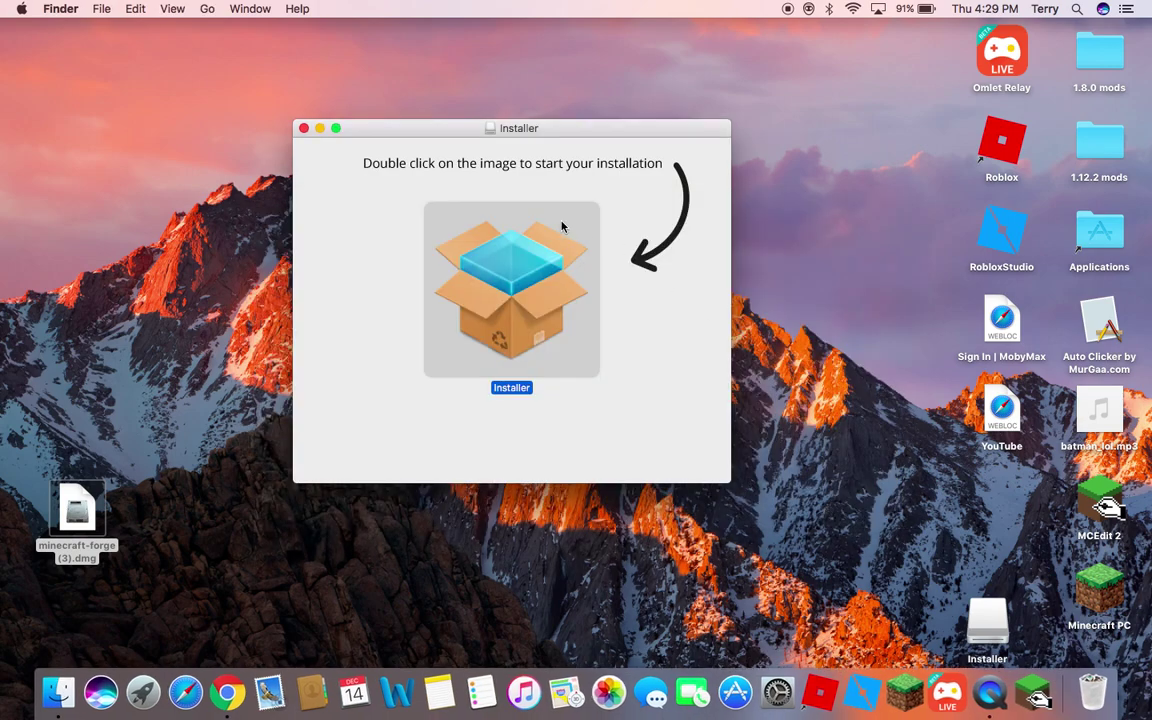
Step: Close the Installer window and eject the mounted Installer disk
left_click(304, 128)
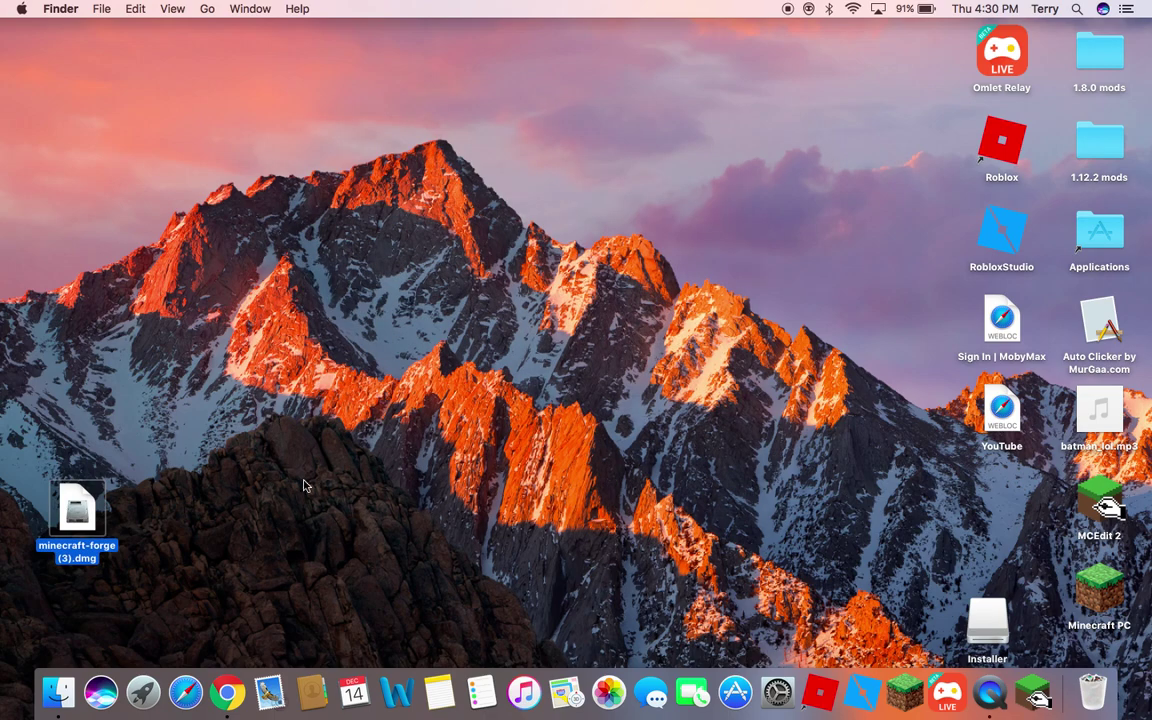
left_click(1000, 625)
key("super+e")
Step: Move minecraft-forge (3).dmg to the Trash and permanently empty the Trash
left_click_drag(79, 520, 1092, 690)
right_click(1092, 690)
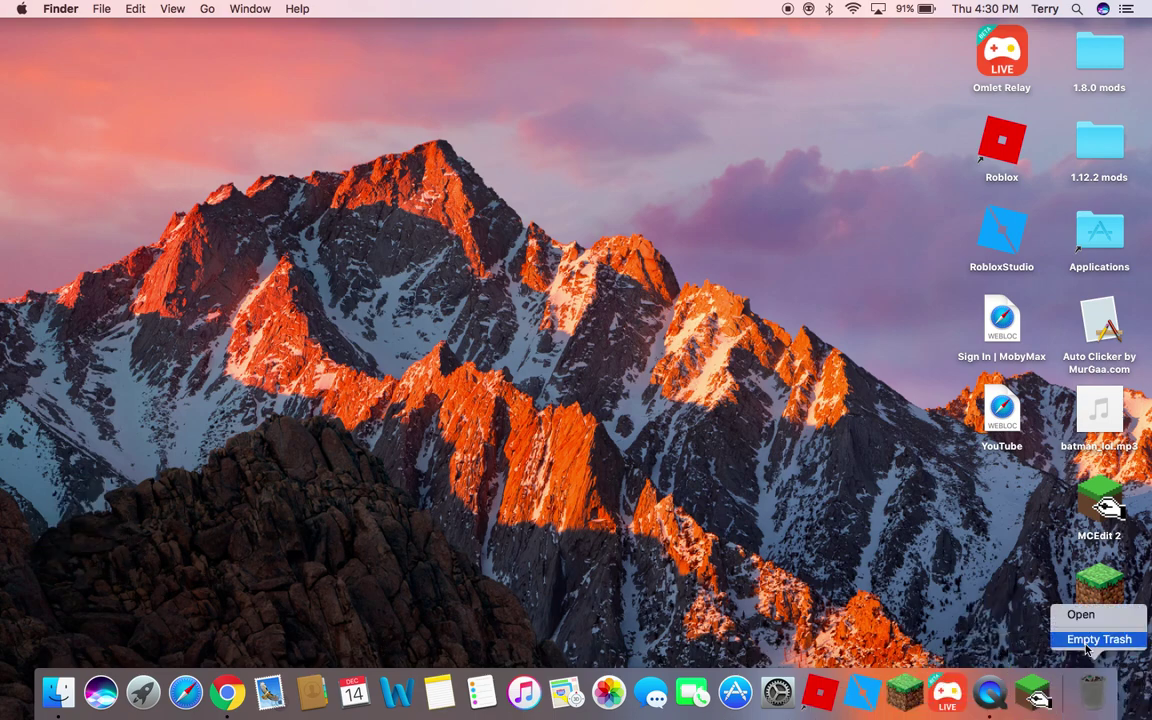
left_click(1087, 640)
left_click(680, 255)
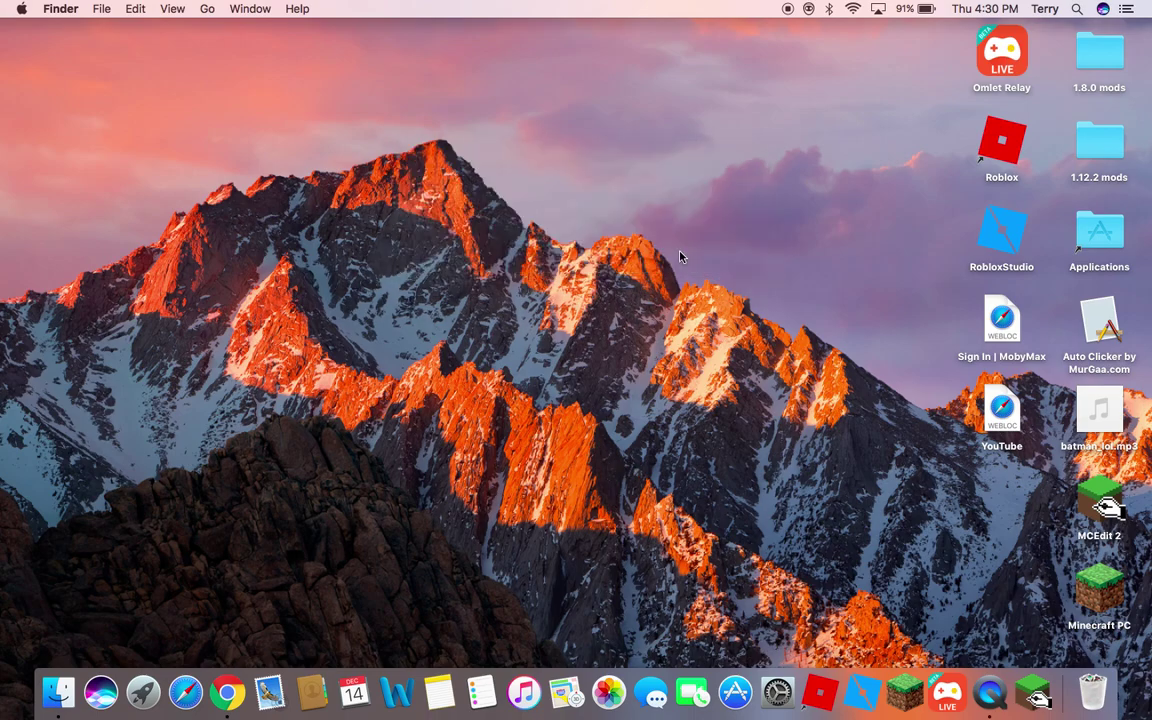
left_click(58, 690)
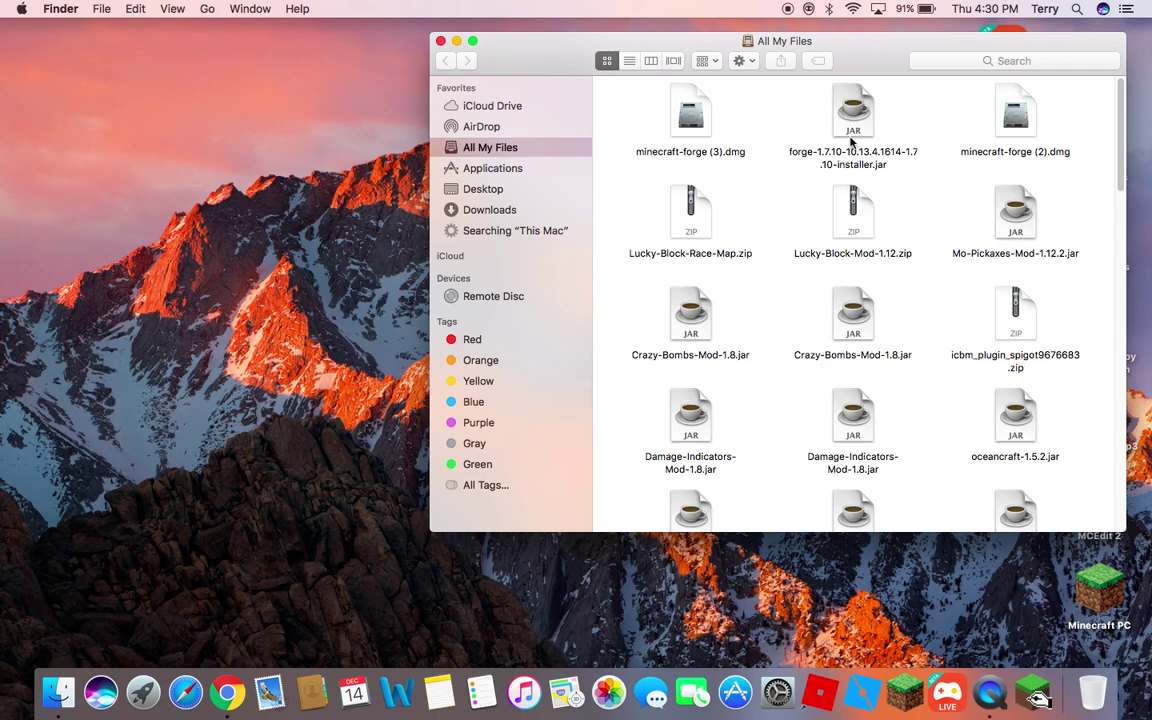
Step: Copy forge-1.12.2-14.23.0.2552-installer.jar from All My Files onto the desktop and run it
scroll(800, 250, "down", 3)
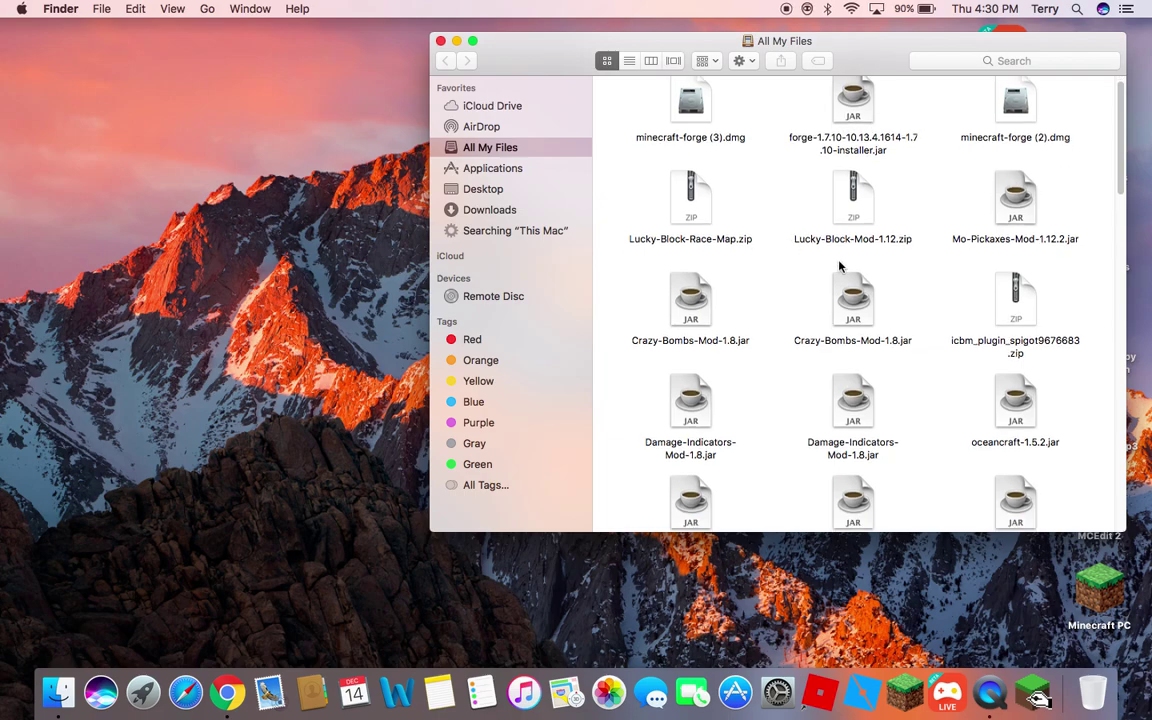
scroll(1012, 331, "down", 5)
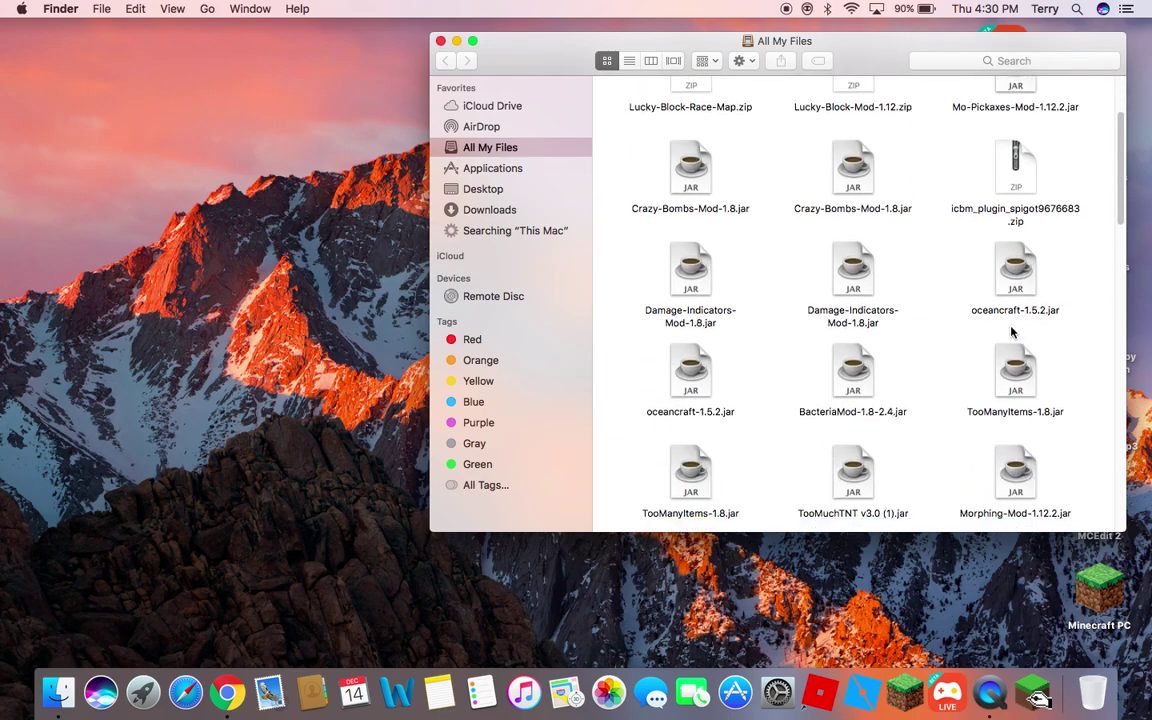
scroll(1010, 335, "down", 3)
scroll(990, 362, "down", 5)
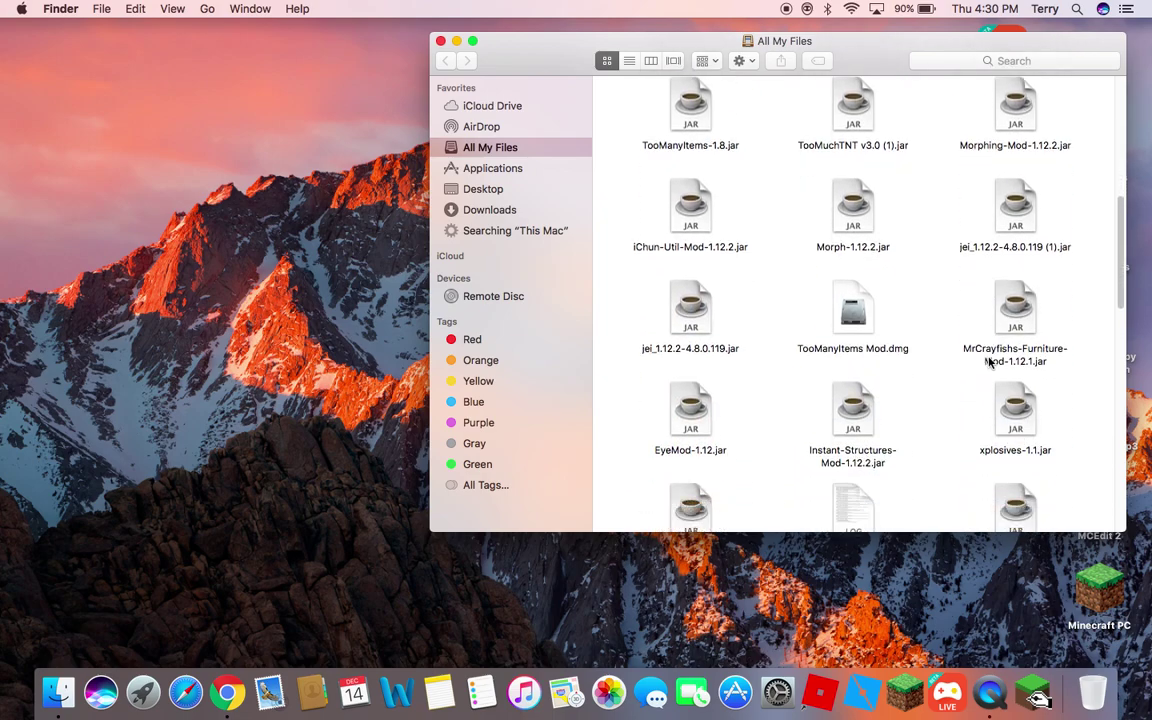
scroll(987, 367, "down", 3)
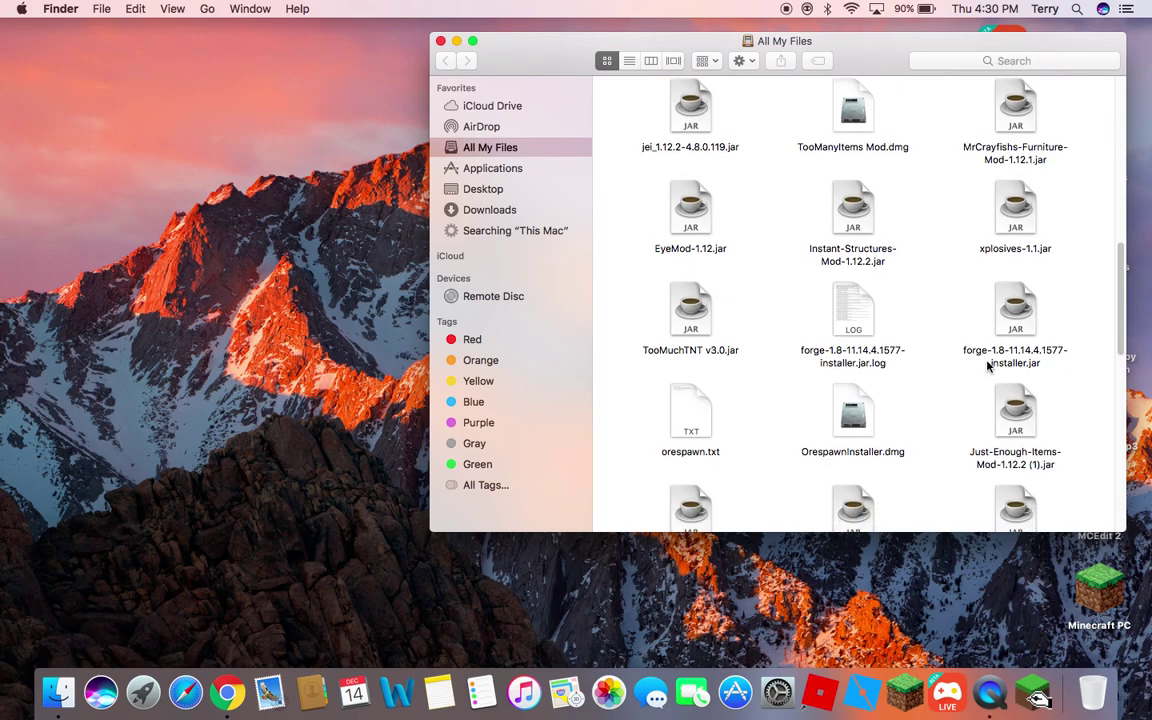
scroll(1016, 398, "down", 4)
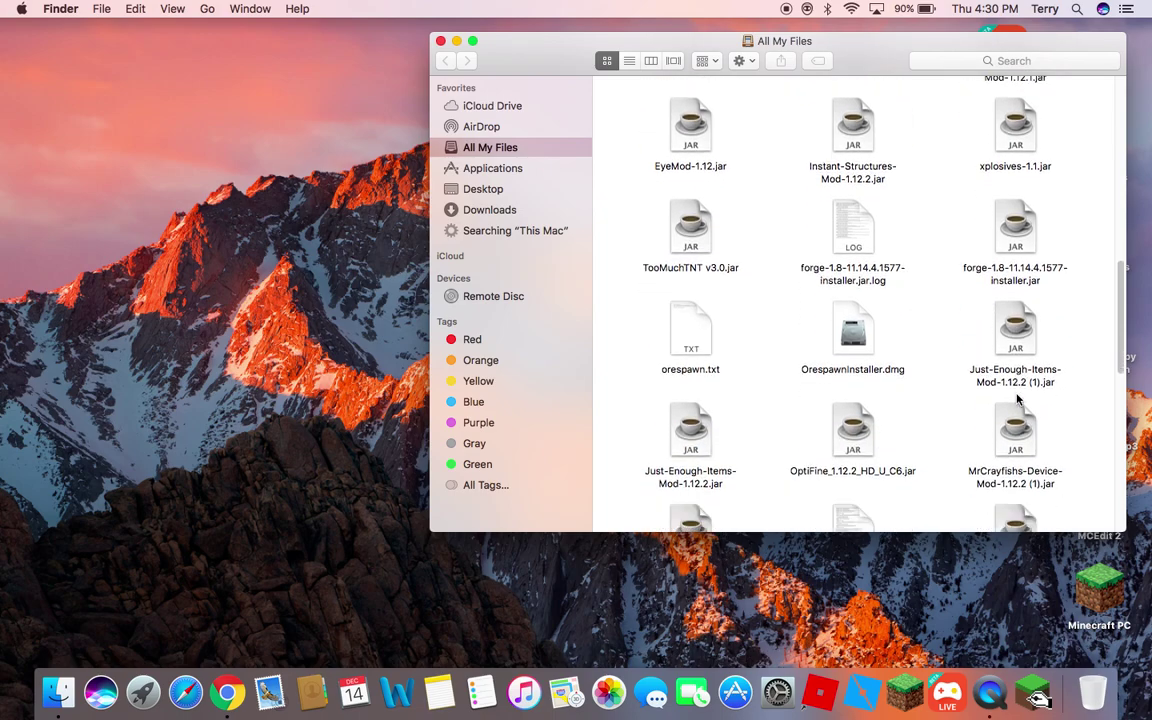
scroll(973, 370, "down", 2)
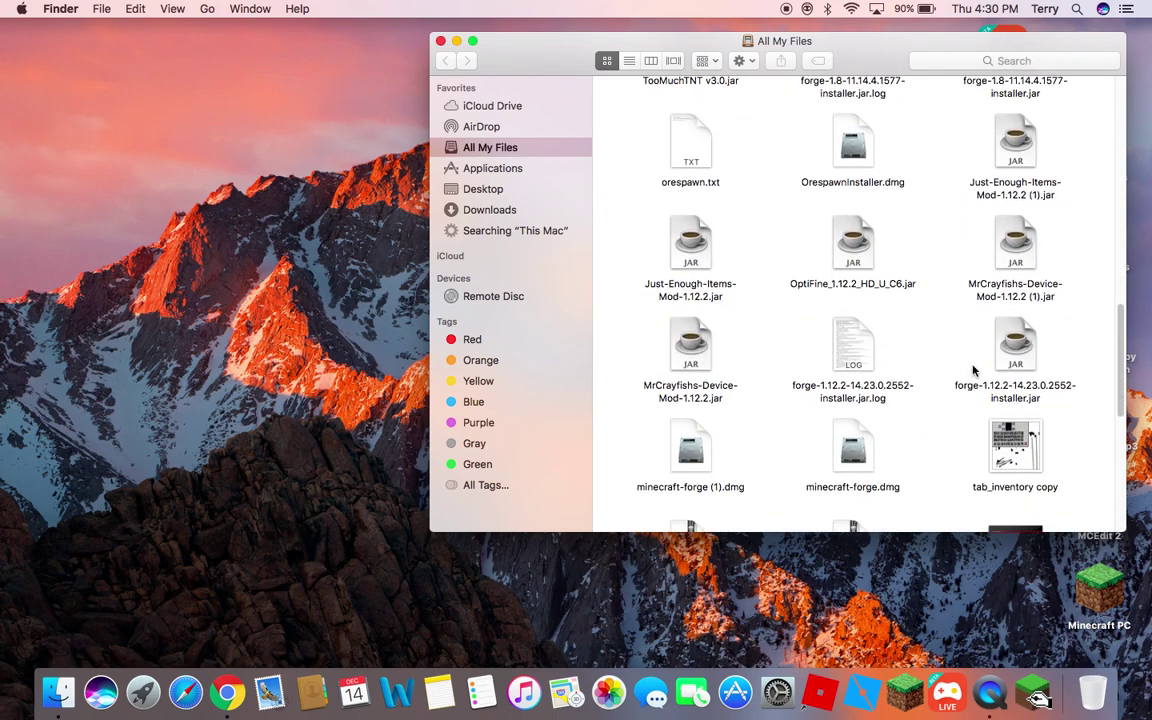
left_click_drag(1005, 375, 282, 378)
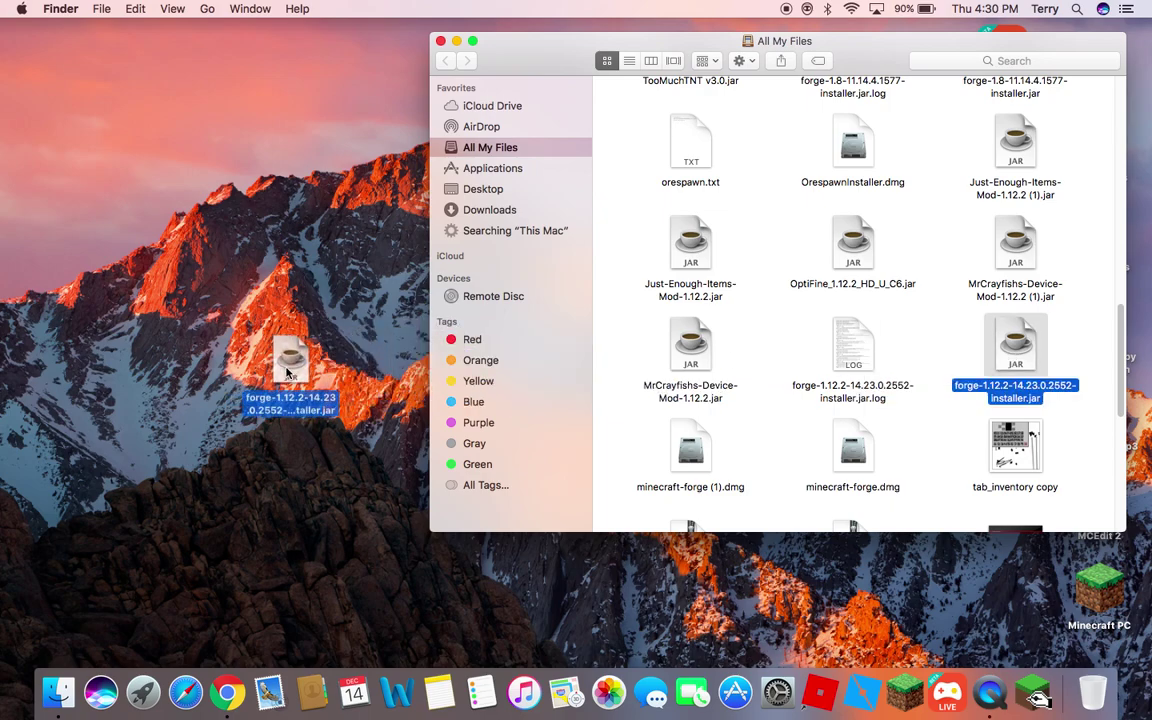
double_click(290, 358)
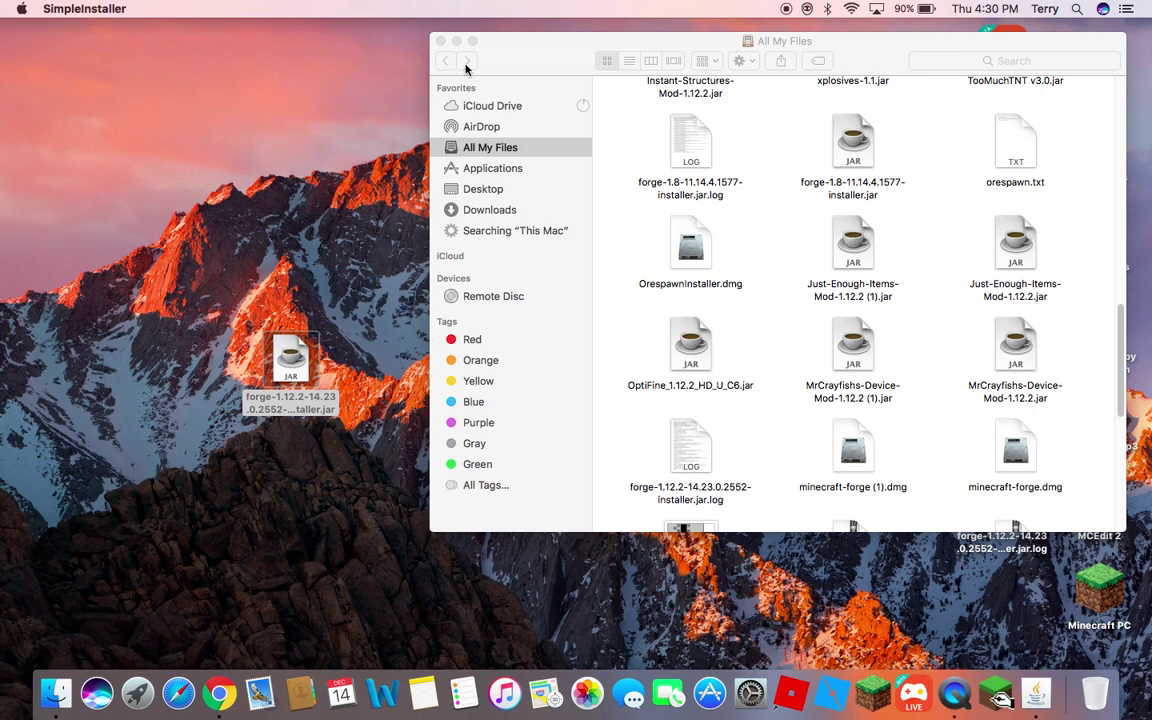
Step: Close All My Files, move the installer jar lower on the desktop, and reopen Finder
left_click(441, 41)
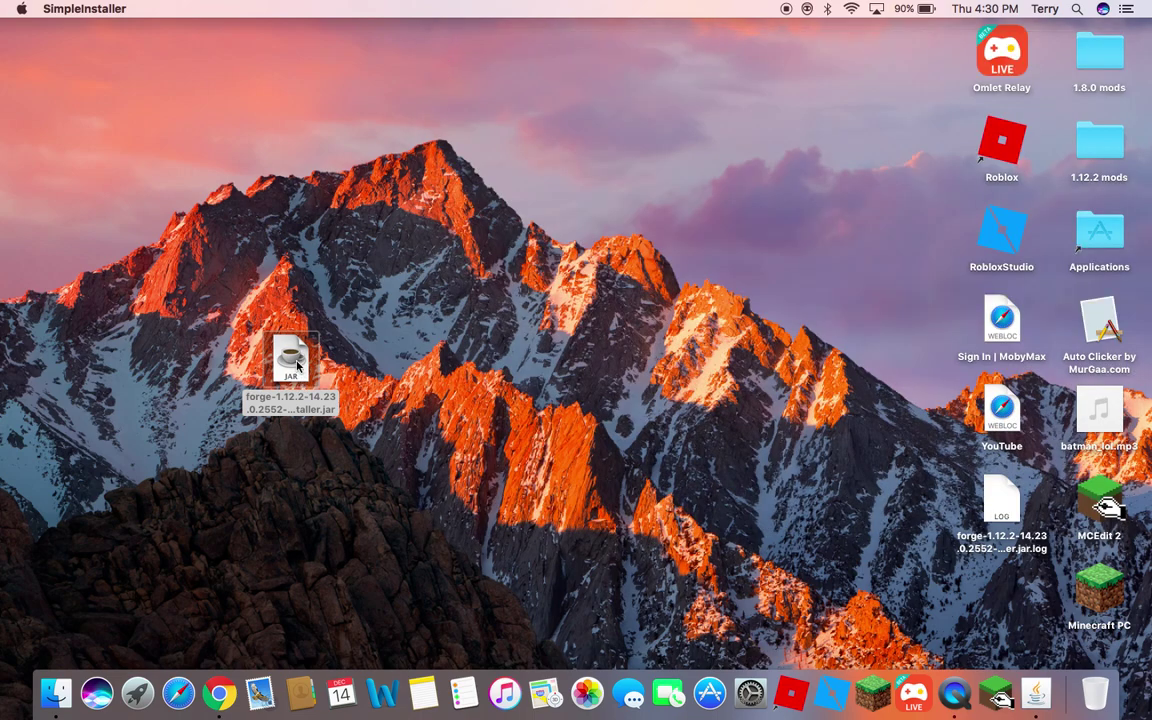
left_click_drag(297, 370, 223, 410)
left_click(56, 692)
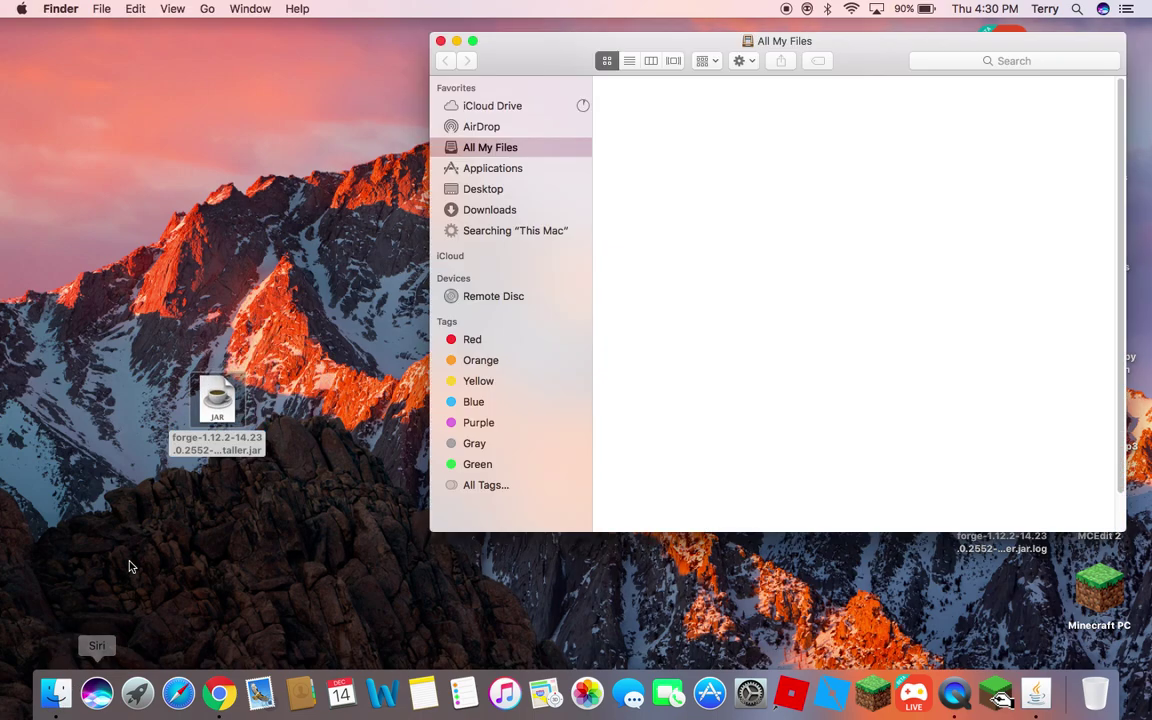
key("super+shift+g")
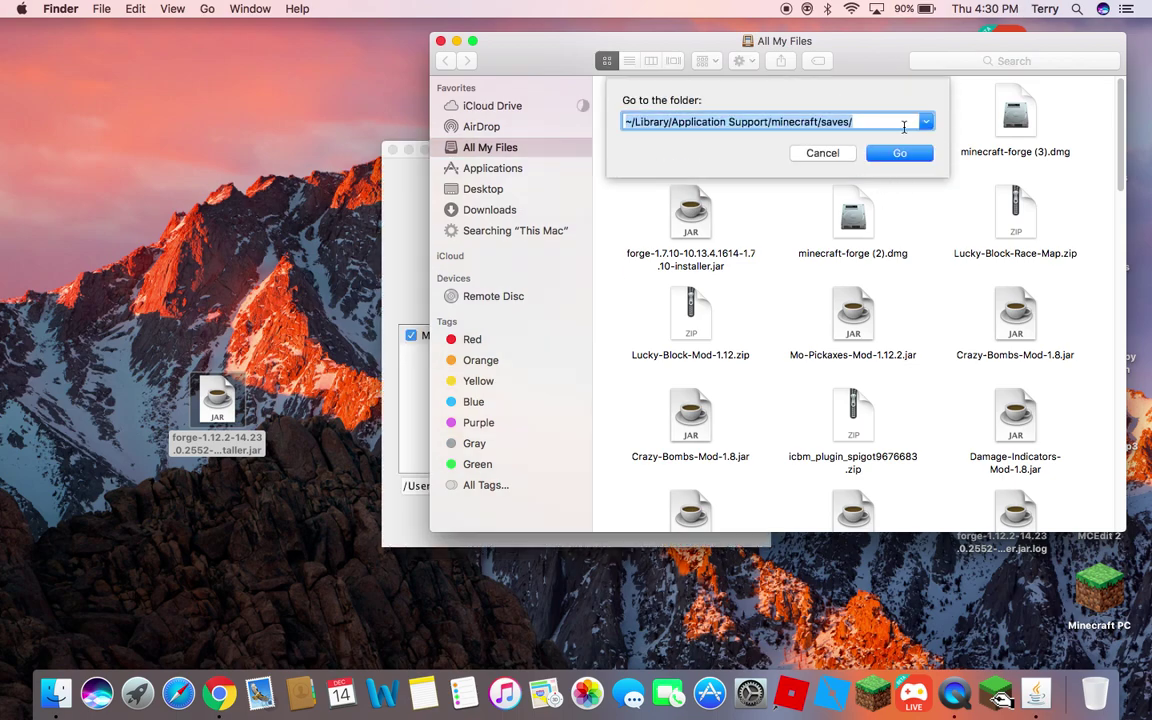
left_click(925, 121)
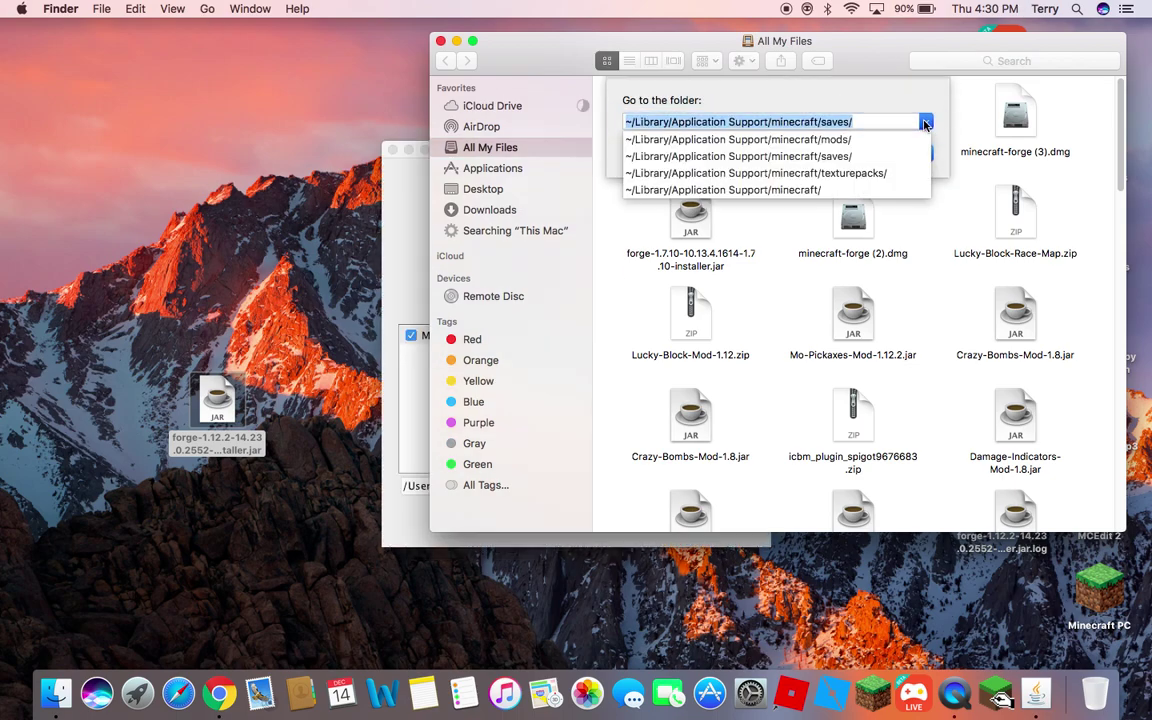
left_click(861, 121)
key("BackSpace")
key("BackSpace")
key("BackSpace")
key("BackSpace")
key("BackSpace")
key("BackSpace")
key("BackSpace")
key("BackSpace")
key("BackSpace")
key("BackSpace")
key("BackSpace")
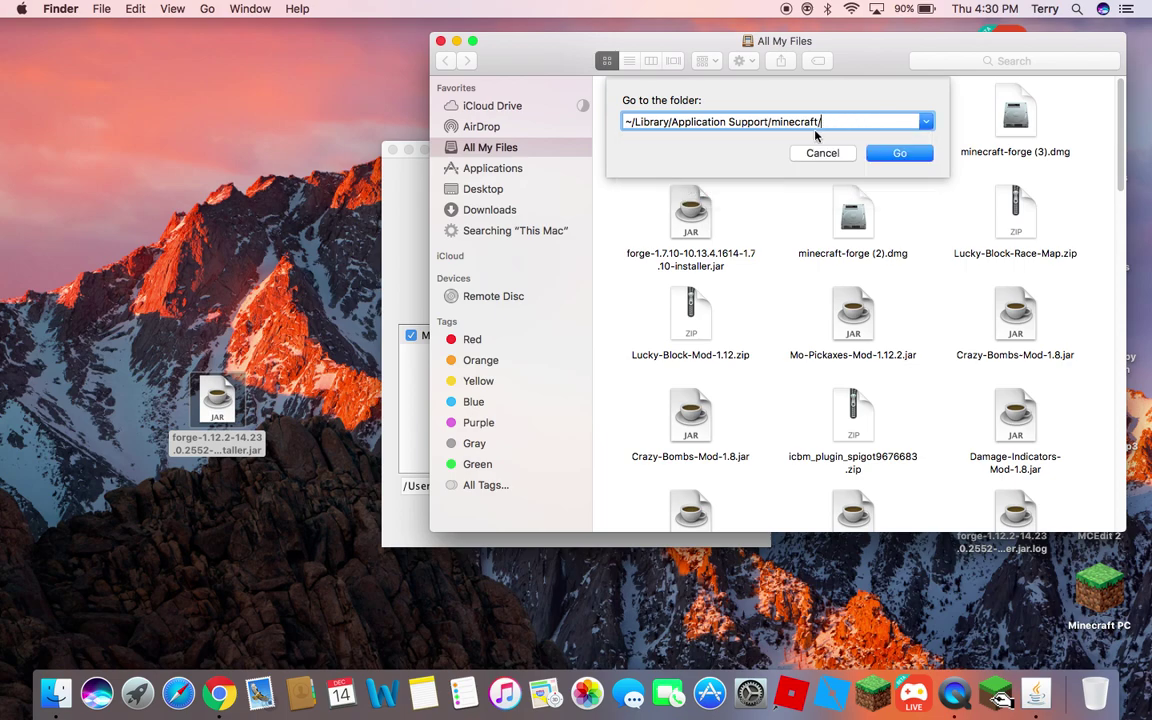
key("BackSpace")
key("BackSpace")
key("BackSpace")
key("BackSpace")
key("BackSpace")
key("BackSpace")
key("BackSpace")
key("BackSpace")
key("BackSpace")
key("BackSpace")
key("BackSpace")
key("BackSpace")
key("BackSpace")
key("BackSpace")
key("BackSpace")
key("BackSpace")
key("BackSpace")
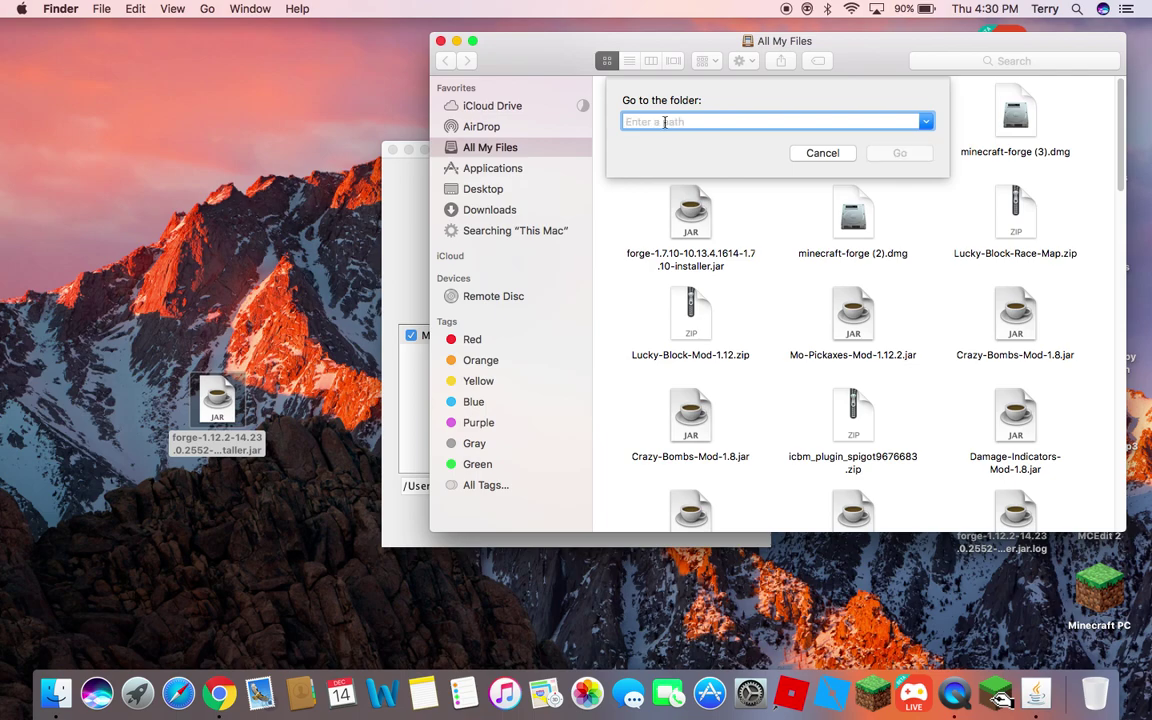
left_click(925, 121)
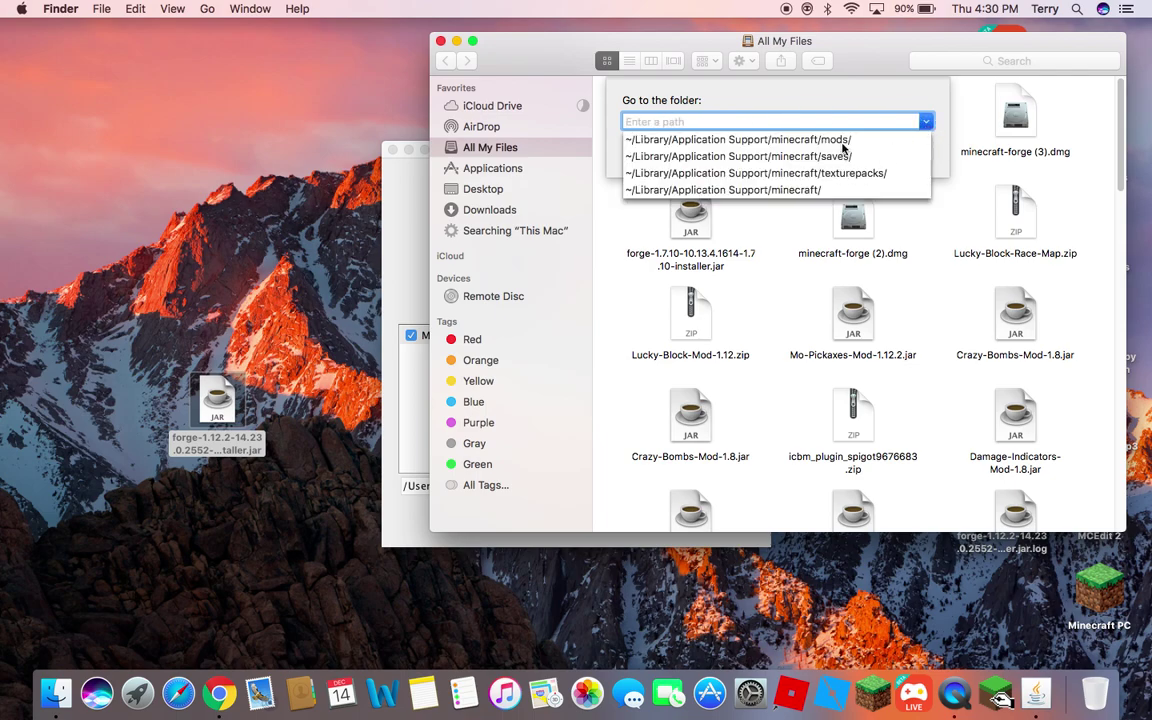
left_click(207, 372)
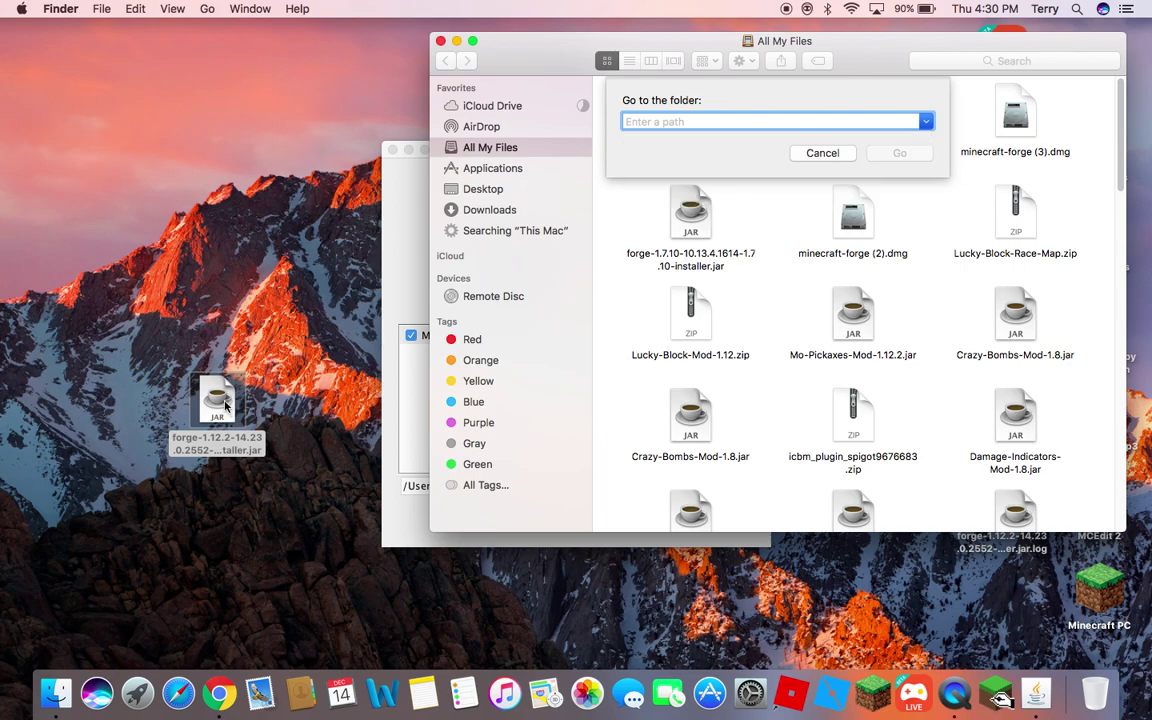
left_click_drag(192, 368, 748, 309)
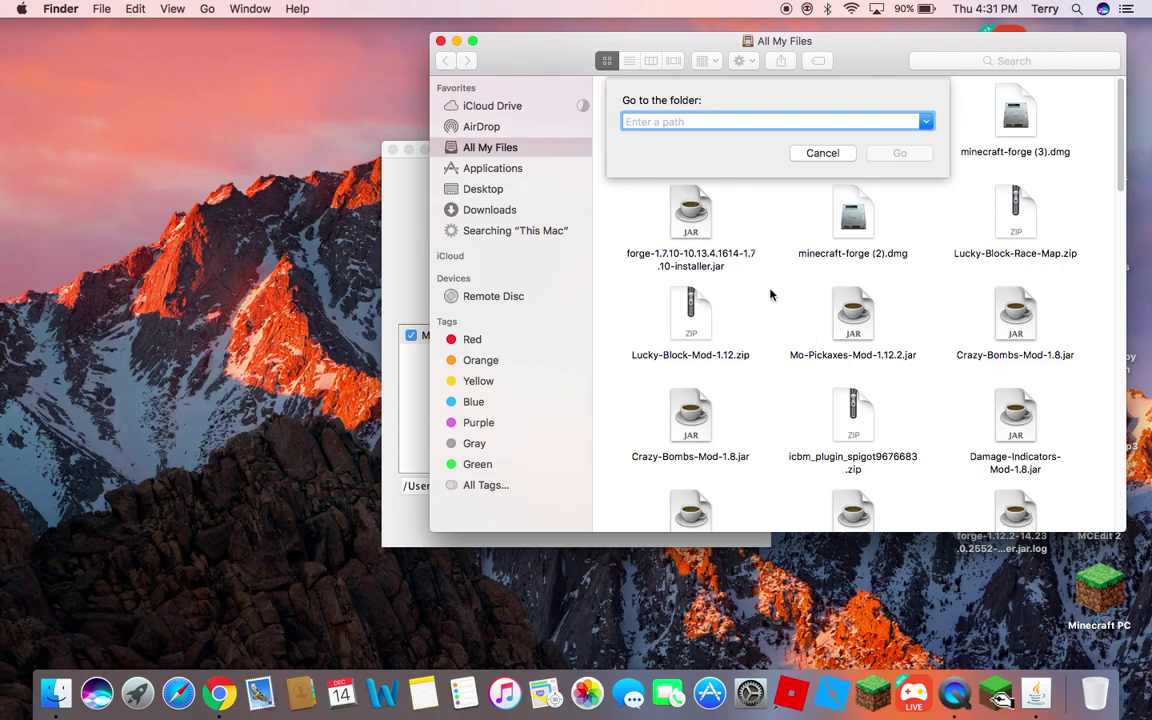
left_click(823, 152)
scroll(840, 340, "down", 5)
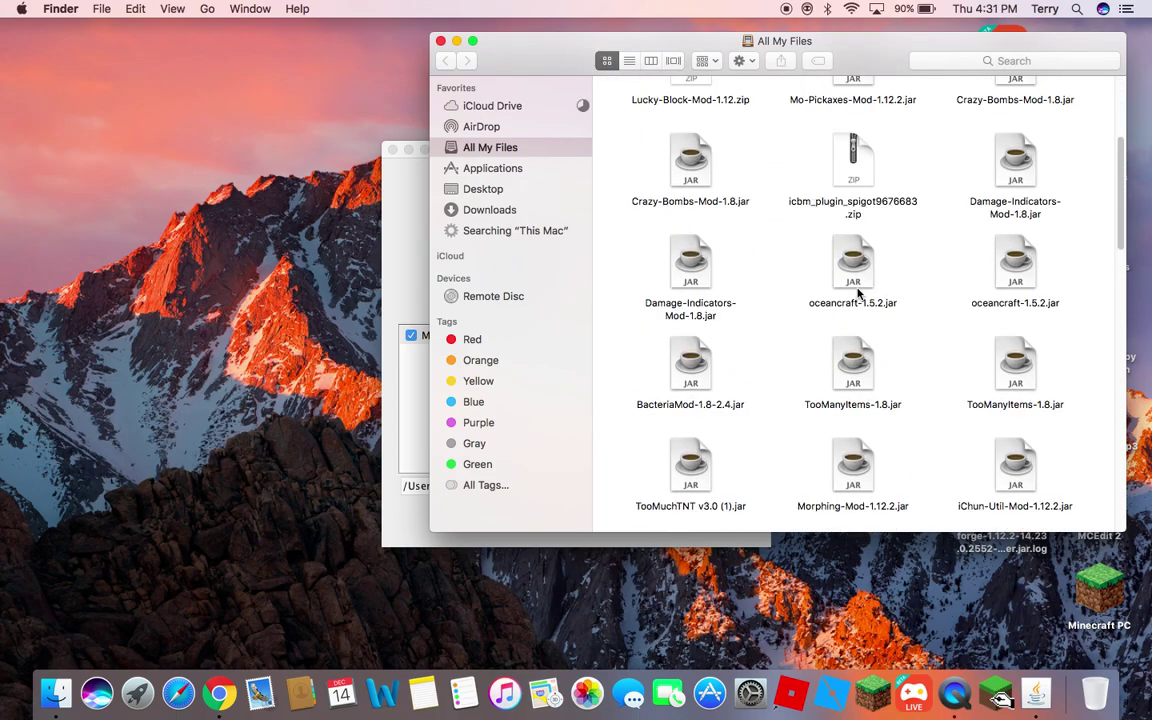
scroll(857, 291, "down", 15)
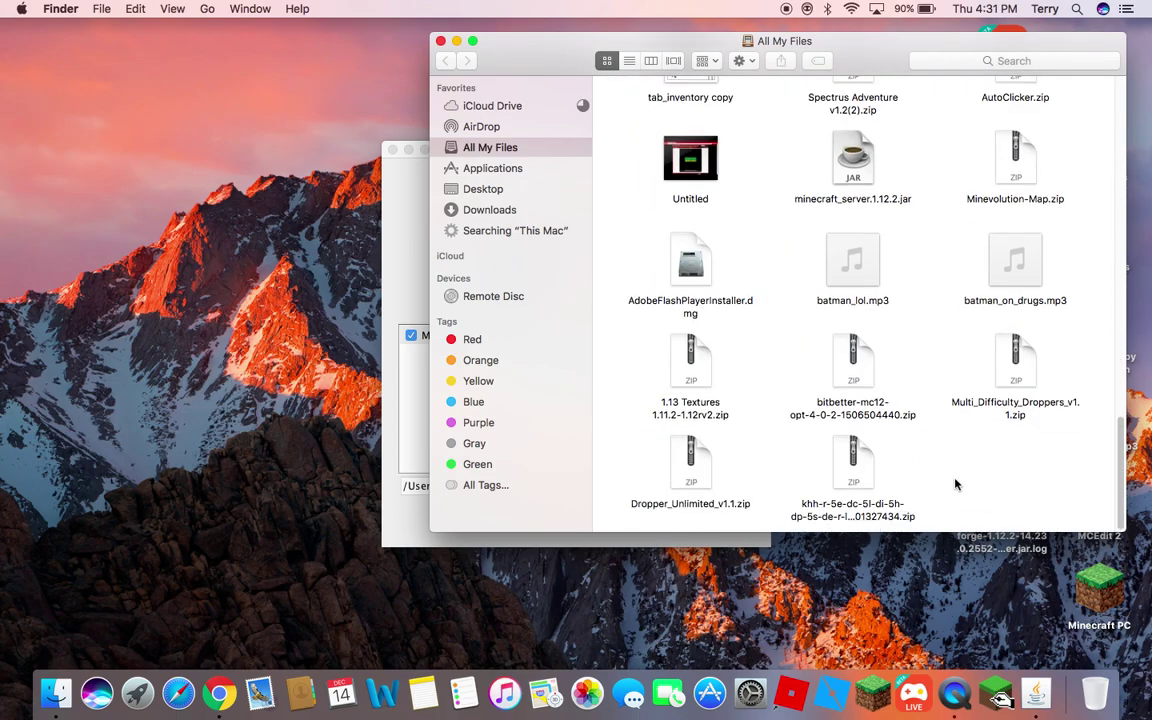
scroll(970, 494, "up", 15)
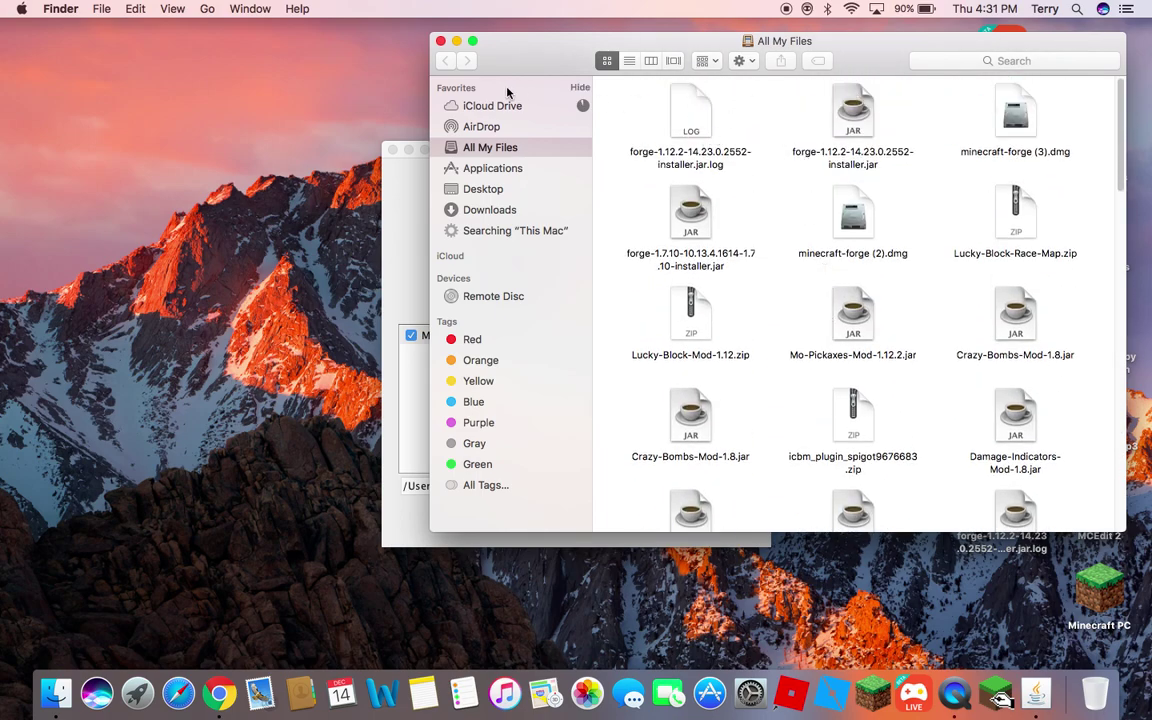
left_click(439, 41)
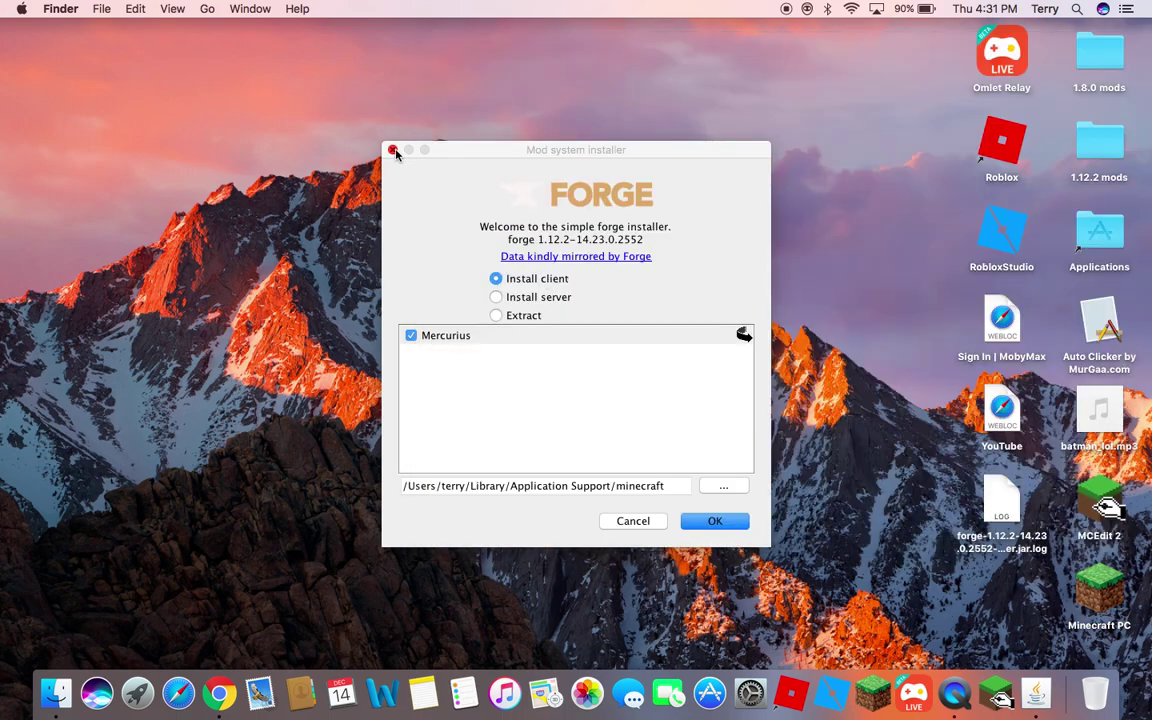
Step: Install the Forge 1.12.2 client, dismiss the completion notice, and start the Minecraft Launcher
left_click(712, 522)
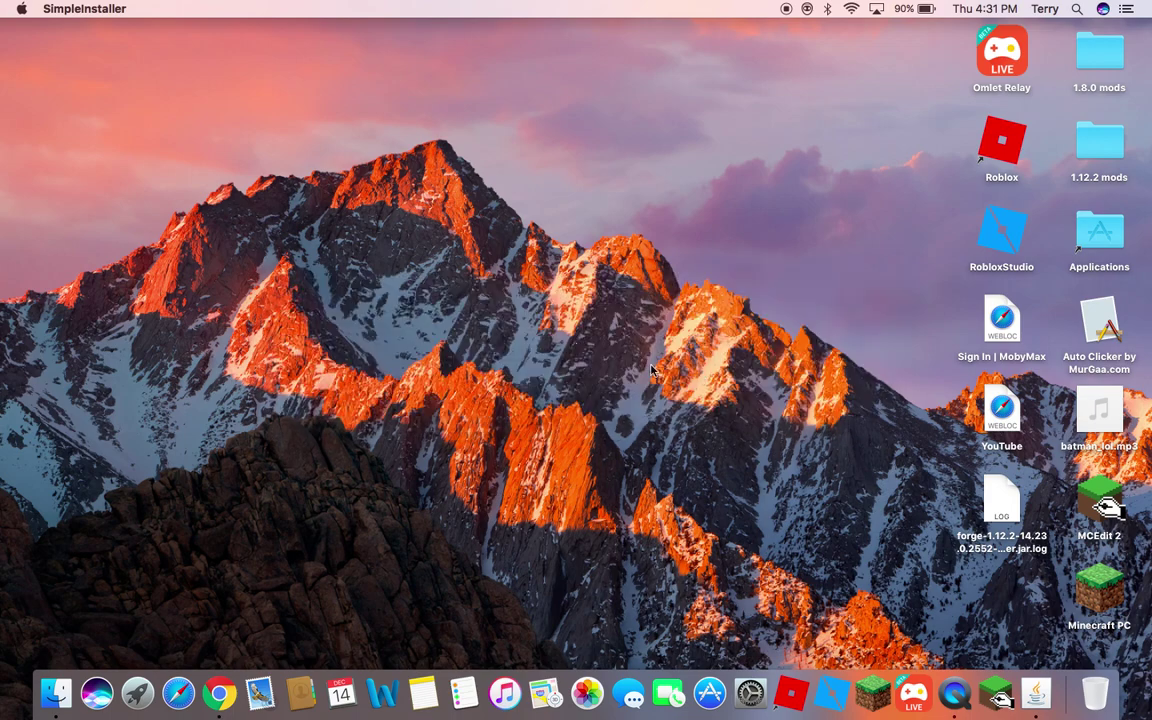
left_click(821, 386)
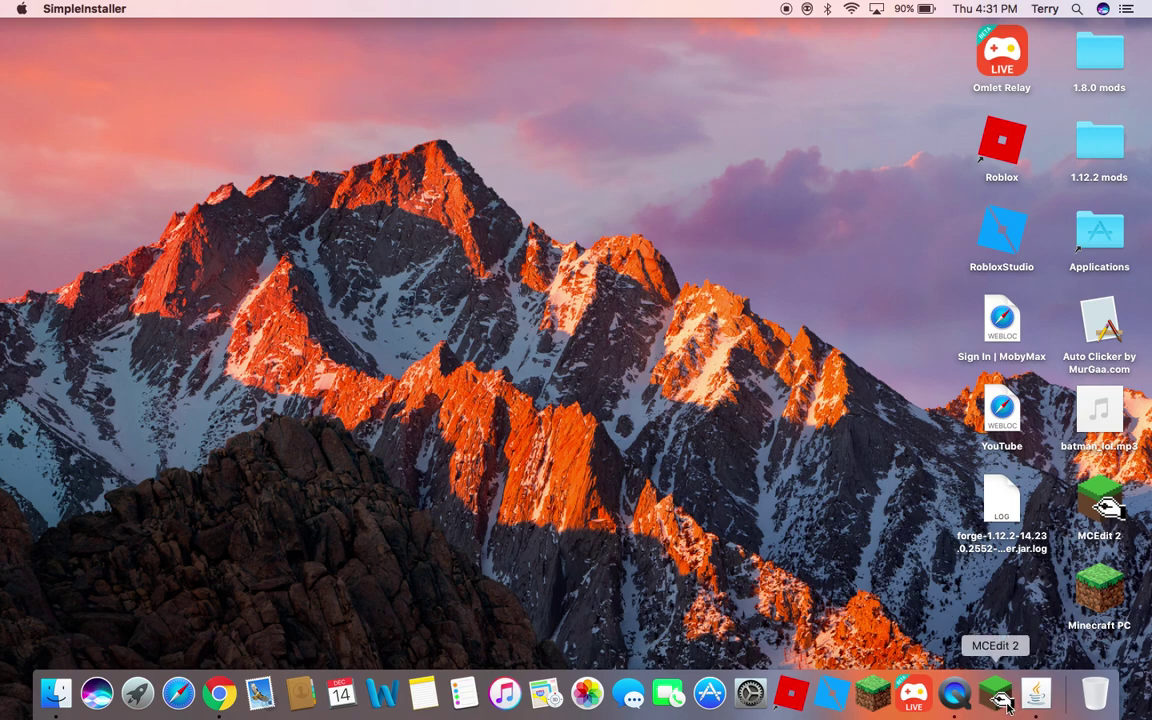
left_click(882, 702)
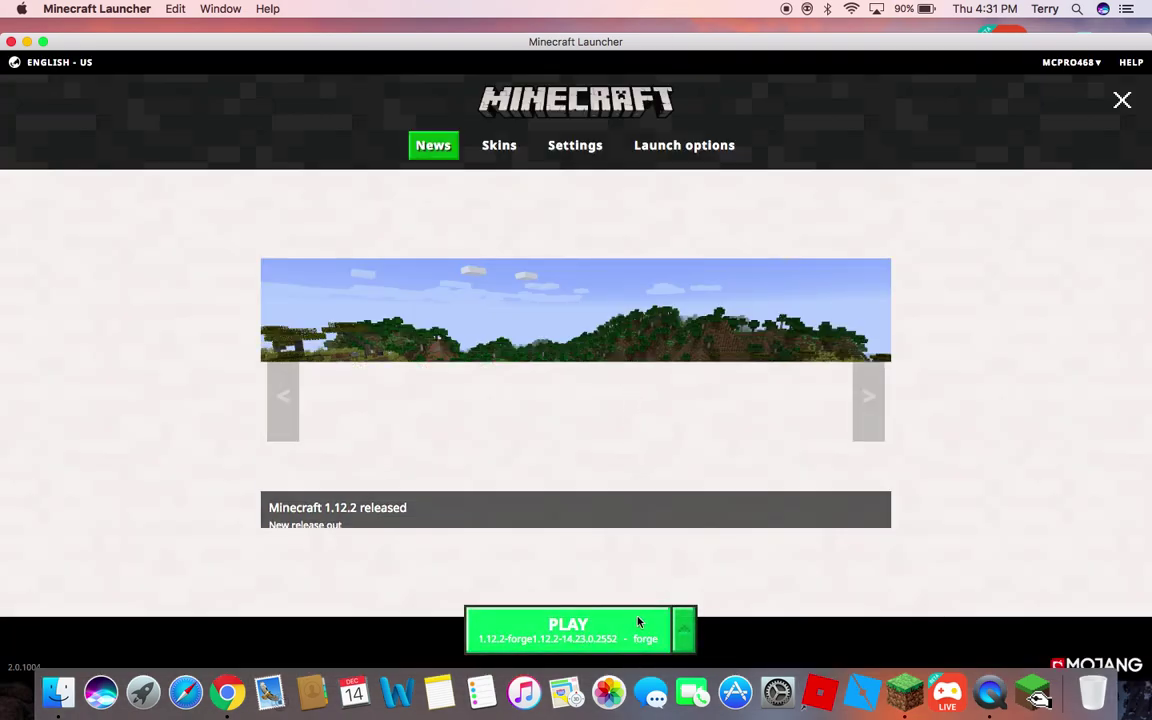
left_click(683, 628)
Step: Scroll through the launcher's game profile list looking for the Forge 1.12.2 profile
scroll(550, 455, "down", 10)
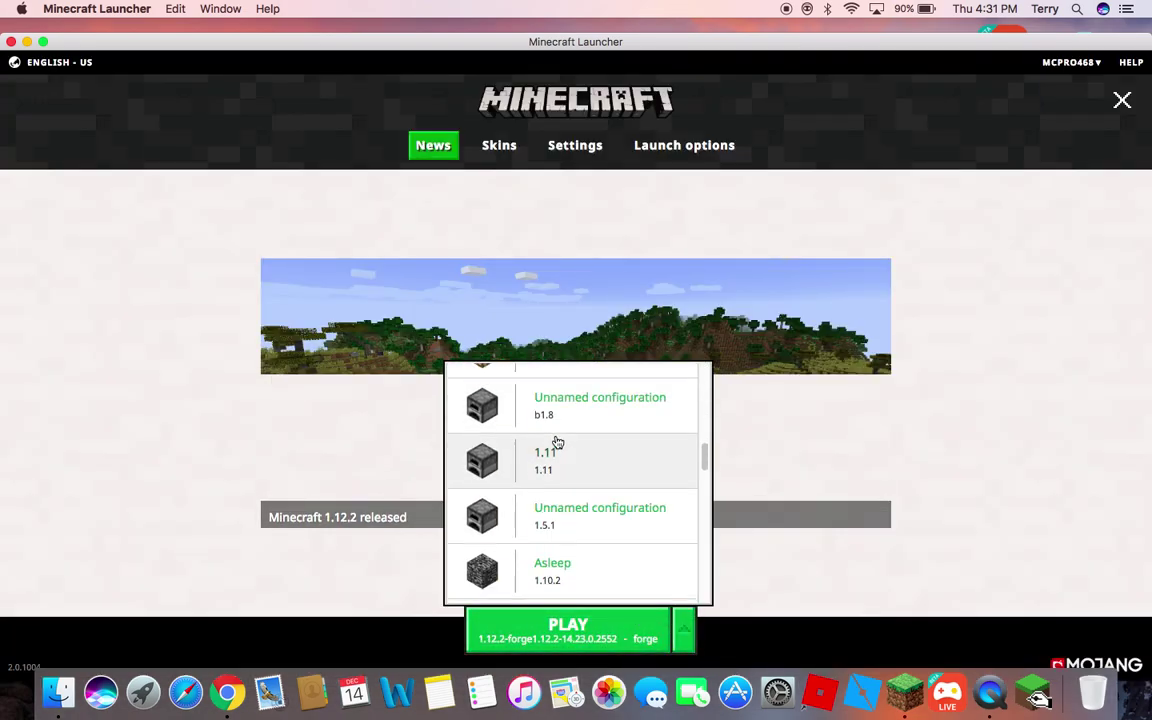
scroll(568, 472, "up", 3)
scroll(560, 456, "up", 5)
scroll(563, 458, "down", 2)
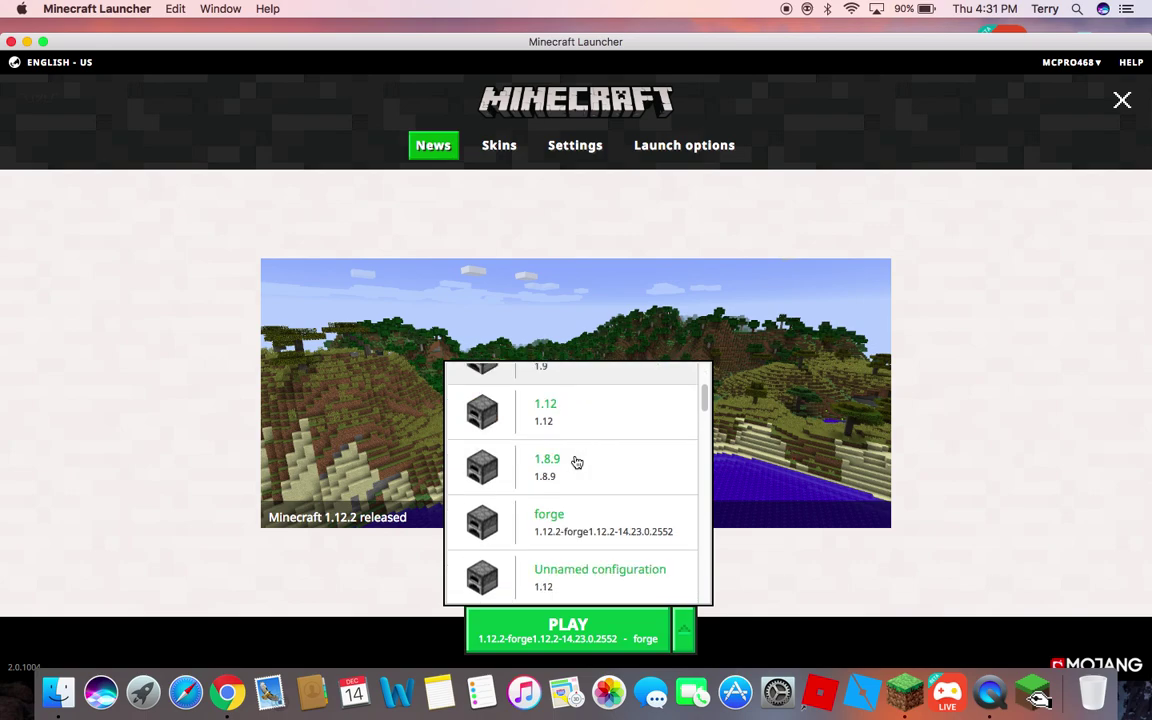
scroll(576, 463, "up", 2)
scroll(581, 463, "down", 2)
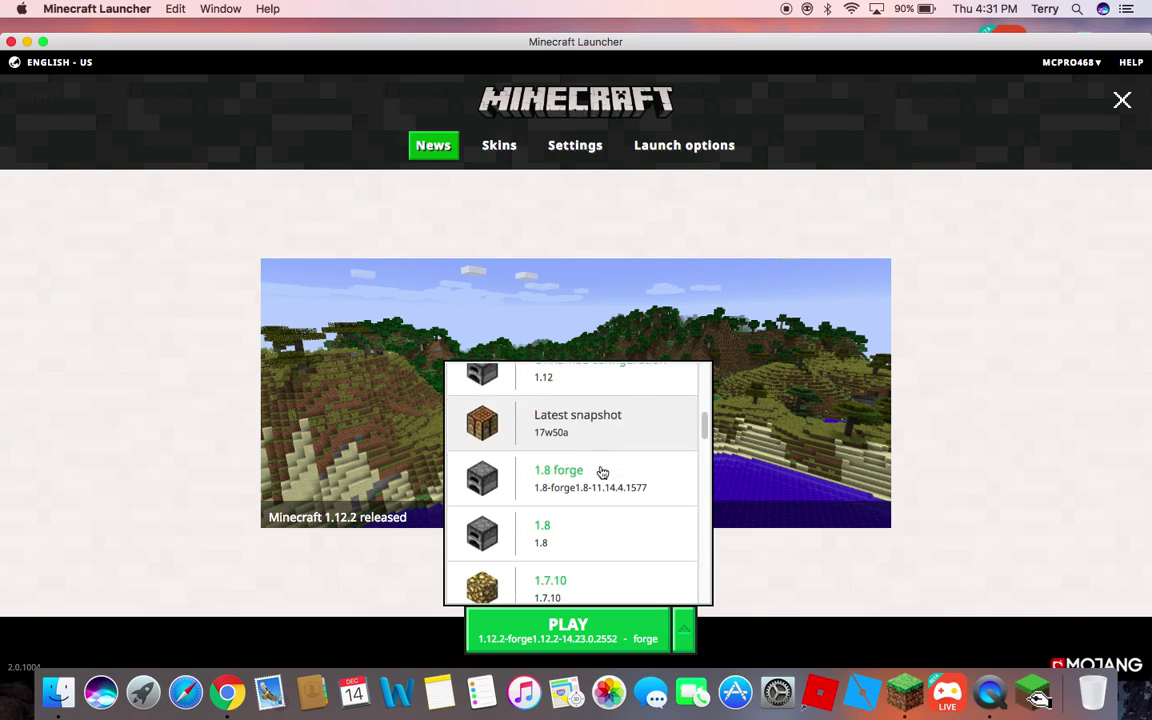
scroll(602, 476, "down", 5)
scroll(604, 480, "down", 10)
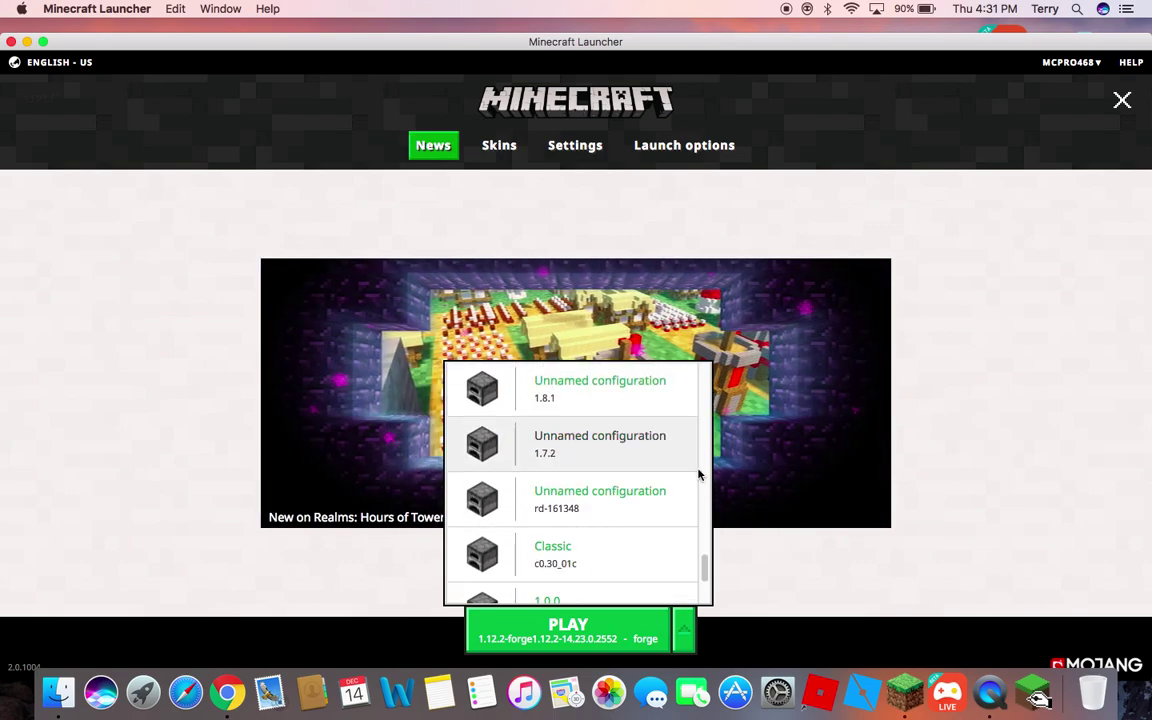
scroll(566, 514, "up", 10)
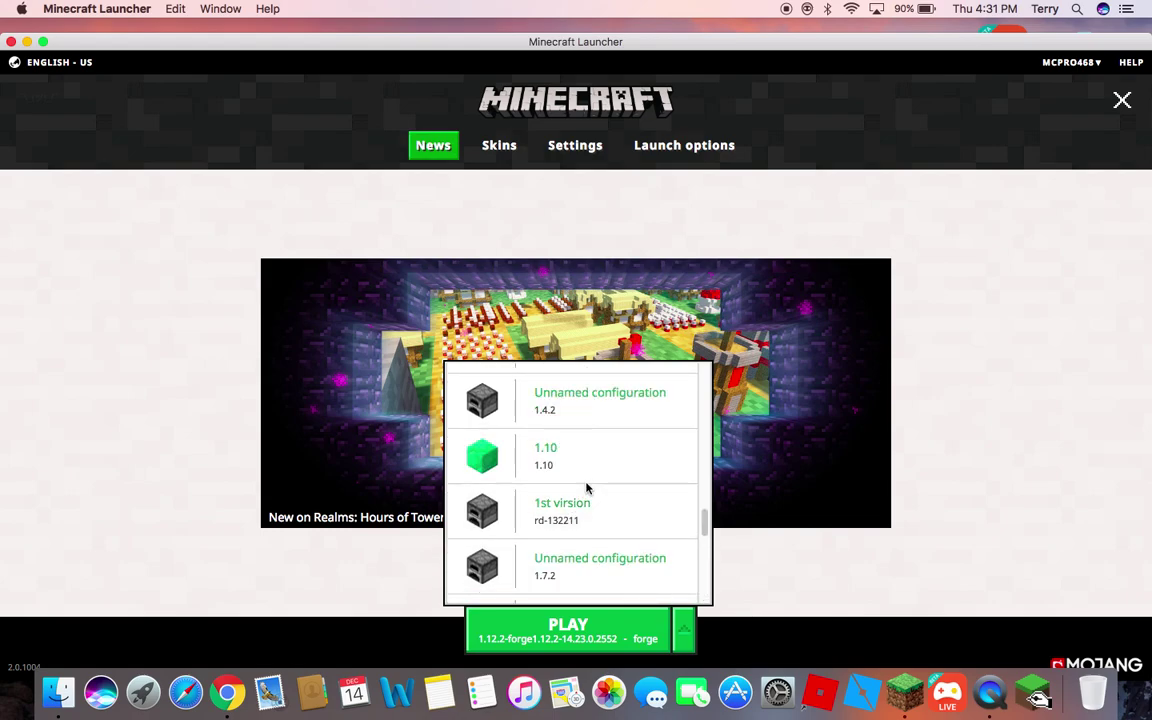
scroll(588, 452, "down", 3)
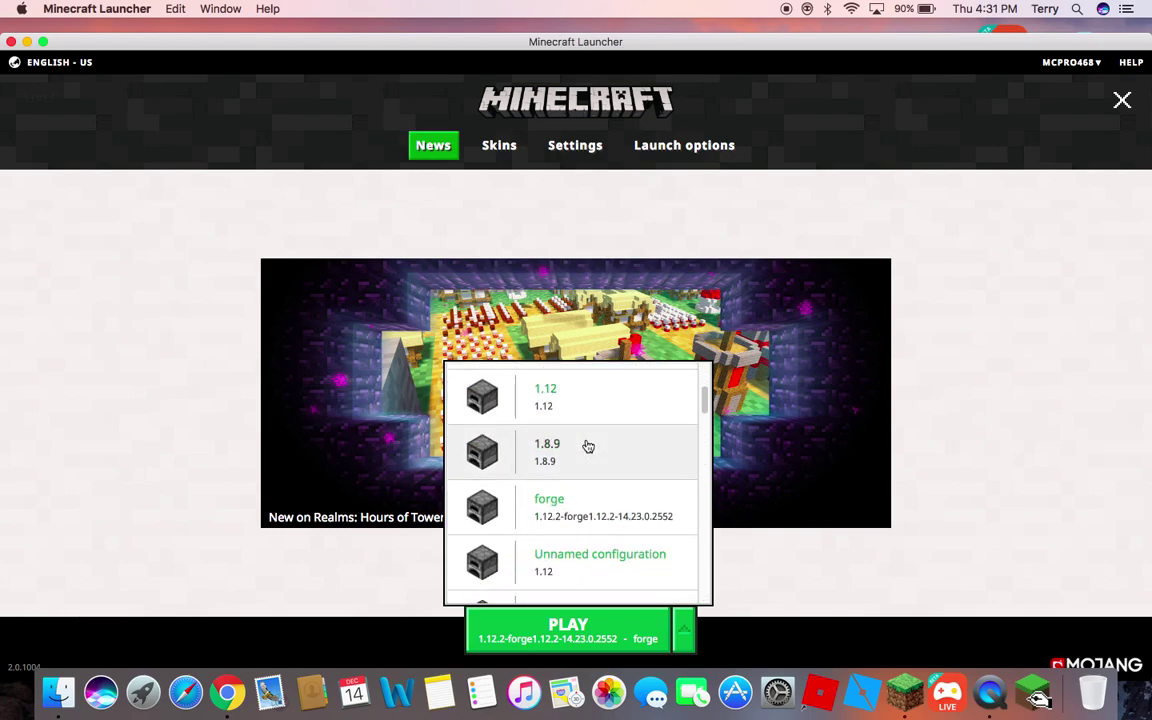
left_click(668, 160)
Step: Confirm release 1.12.2-forge1.12.2-14.23.0.2552 is selectable for a new launch configuration, then cancel and quit
left_click(668, 150)
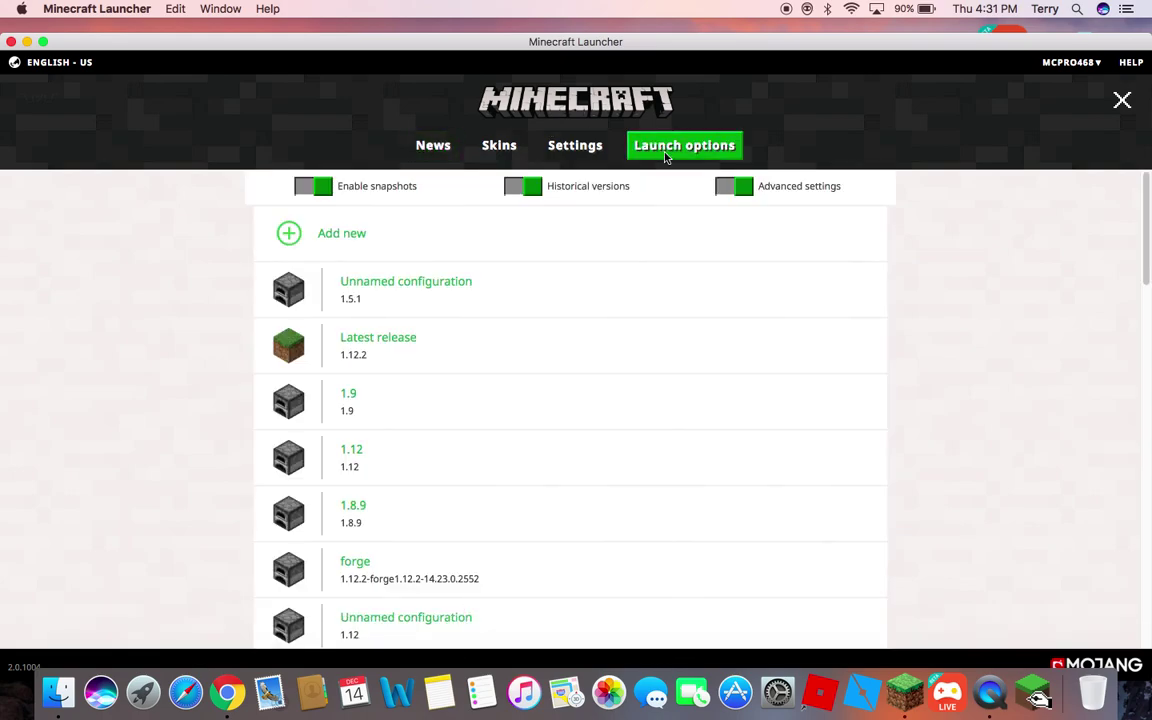
left_click(363, 255)
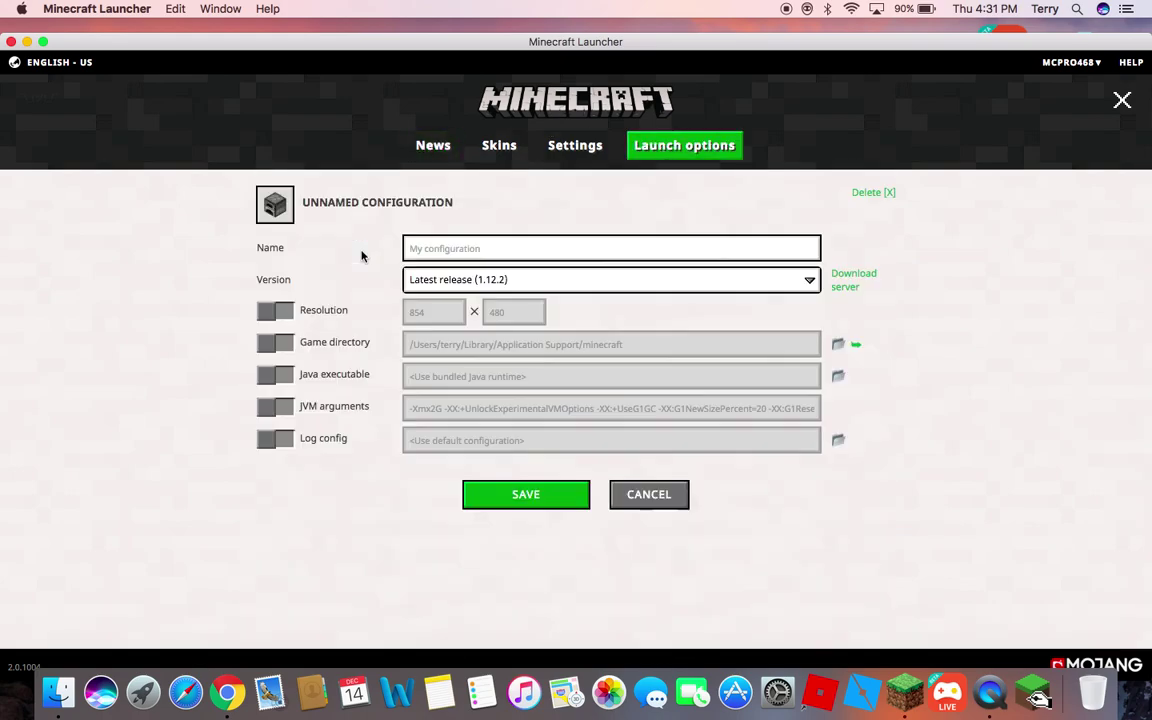
left_click(487, 295)
scroll(537, 311, "down", 15)
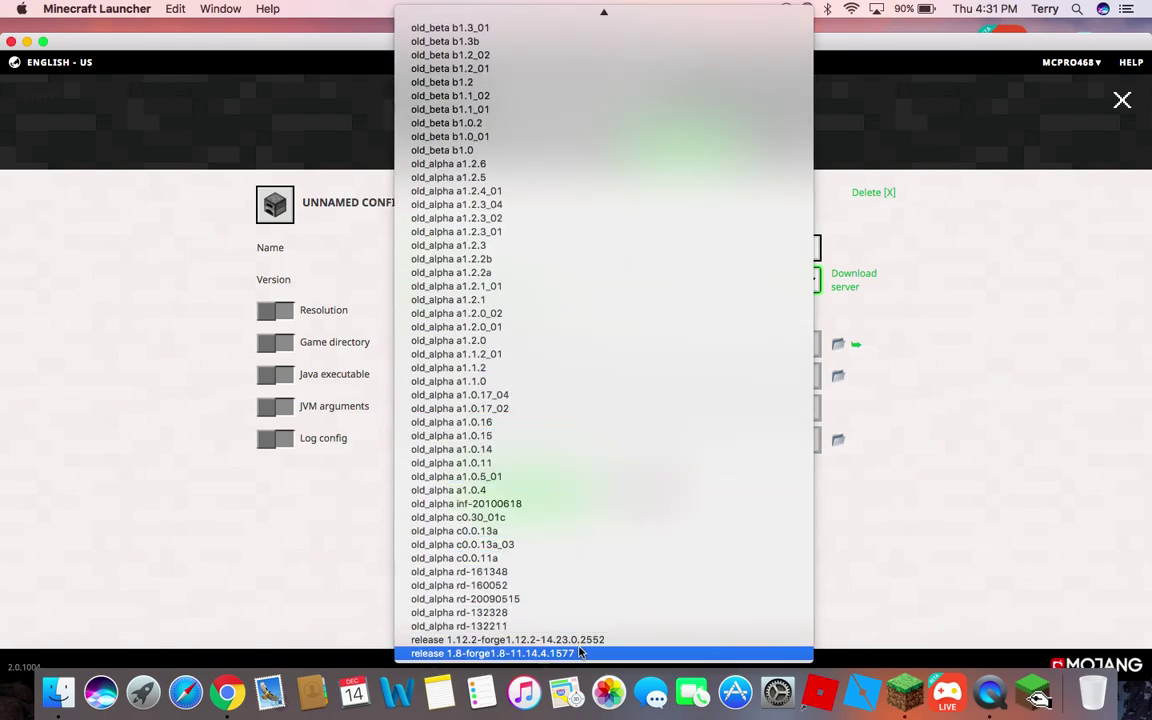
left_click(540, 645)
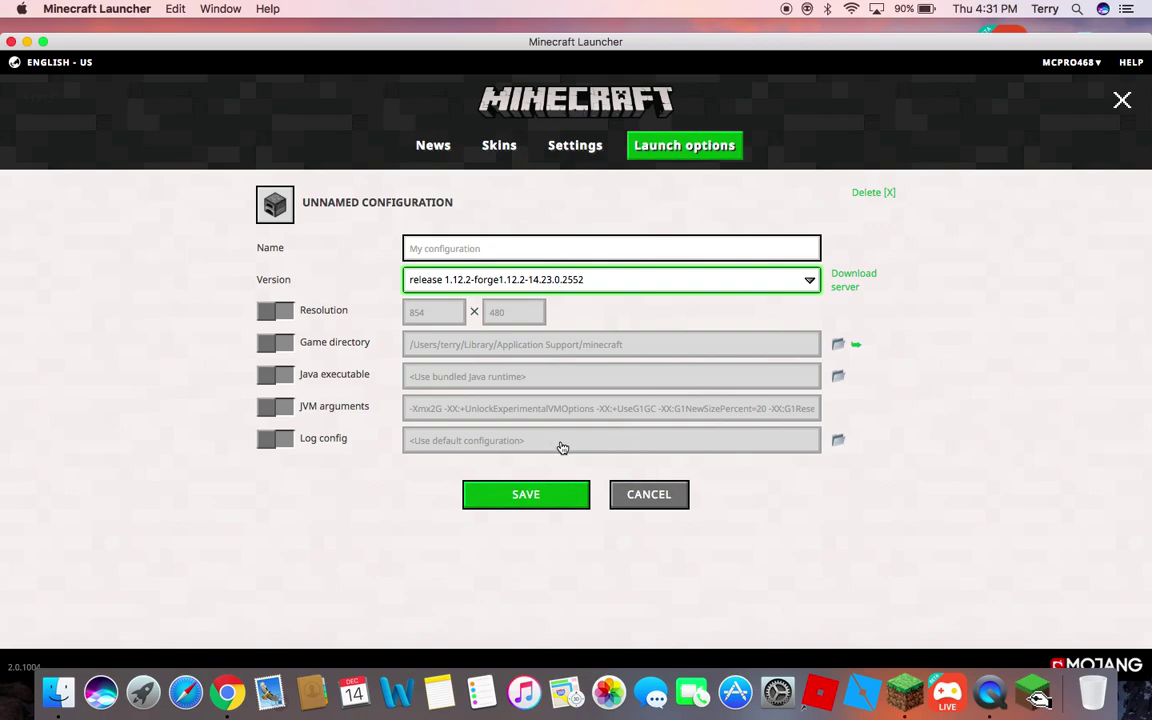
left_click(627, 505)
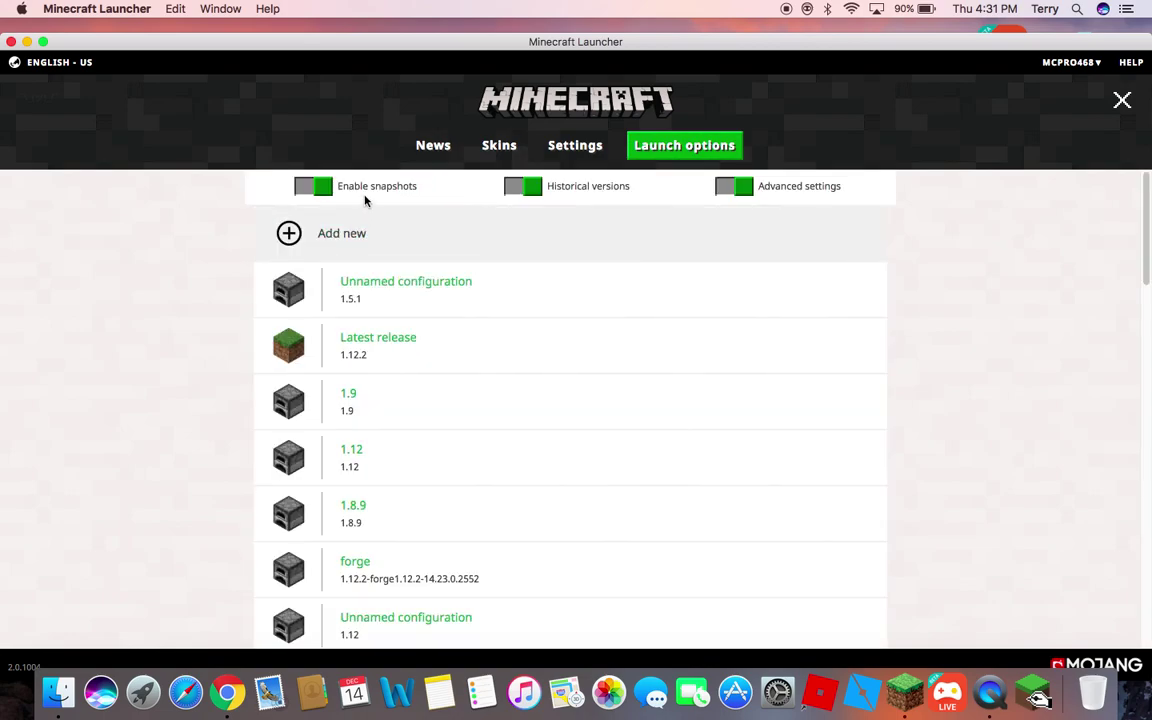
left_click(10, 41)
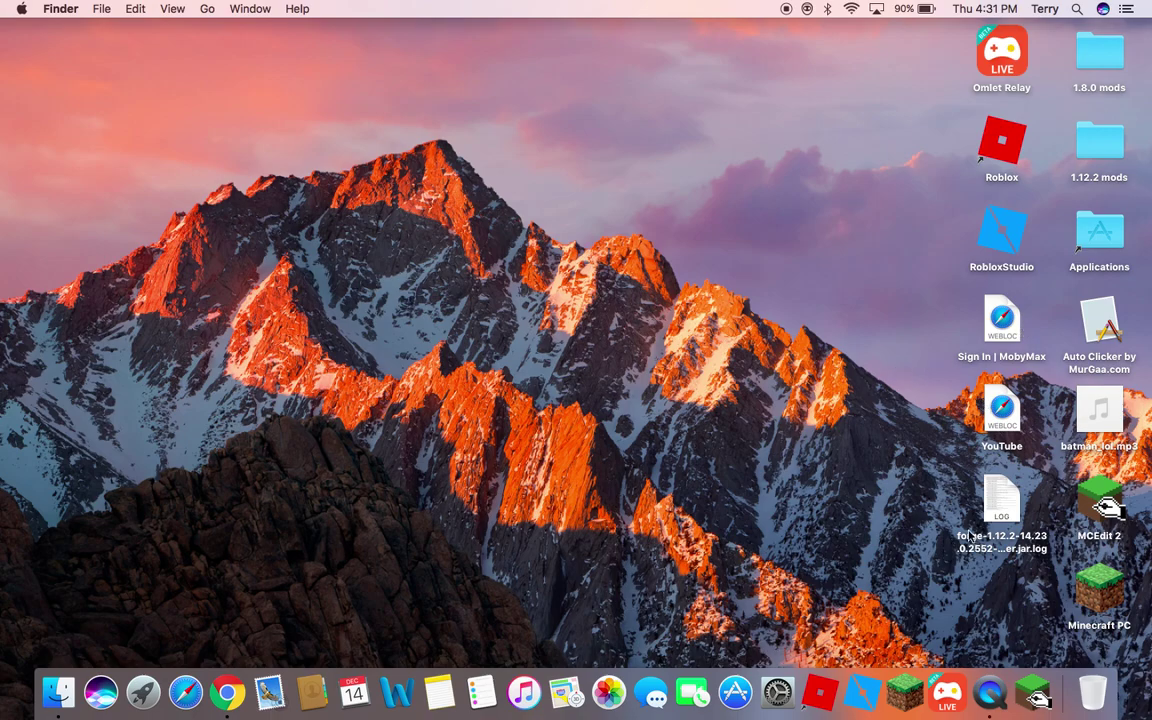
Step: Open Chrome, move its window higher, and search Google for 'minecraft mods 1.12.2'
left_click(228, 695)
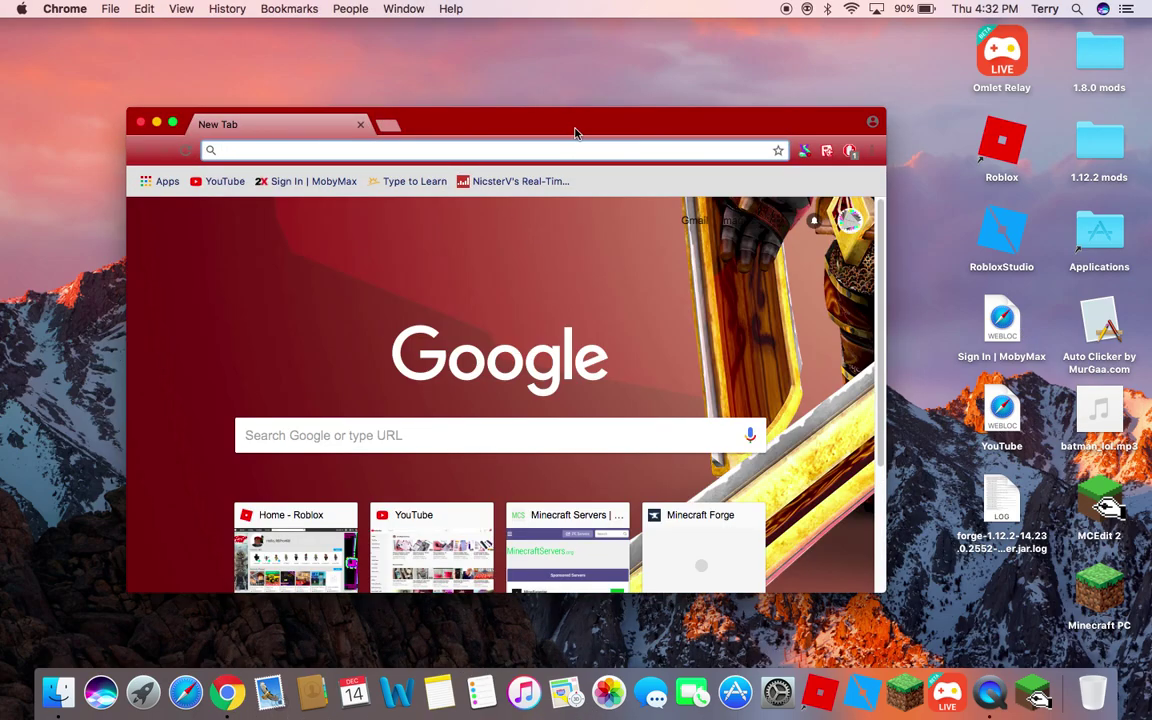
left_click_drag(518, 128, 500, 99)
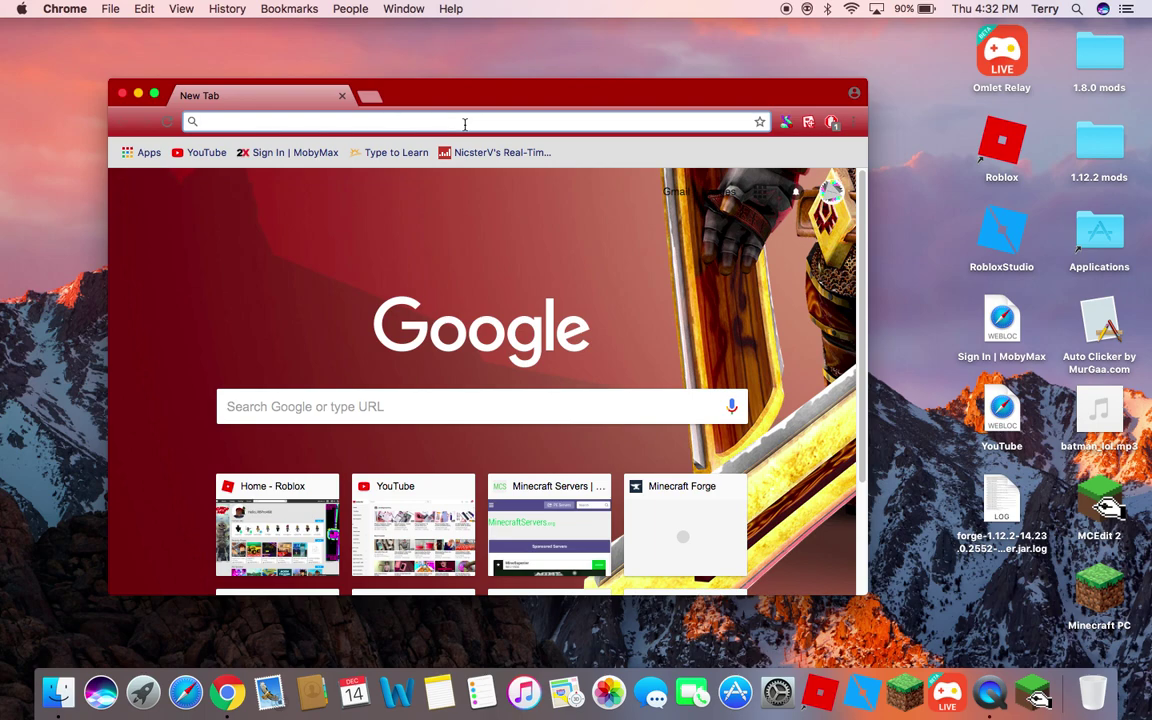
type("m")
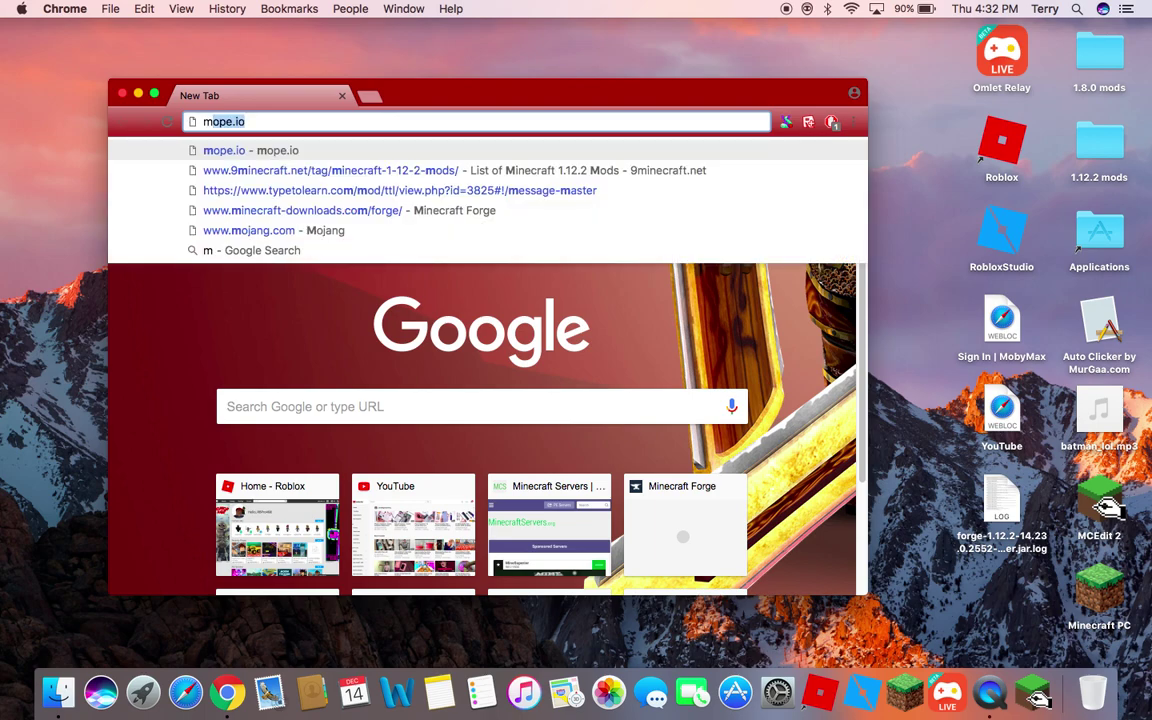
type("inecraft")
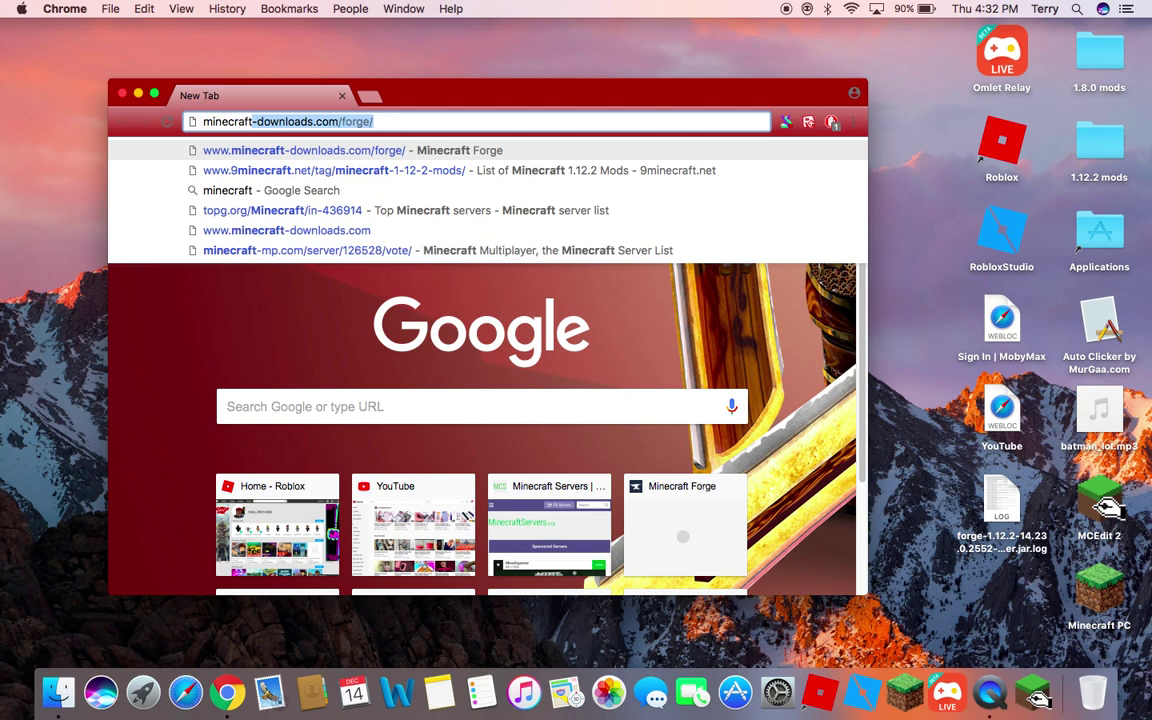
type(" mods")
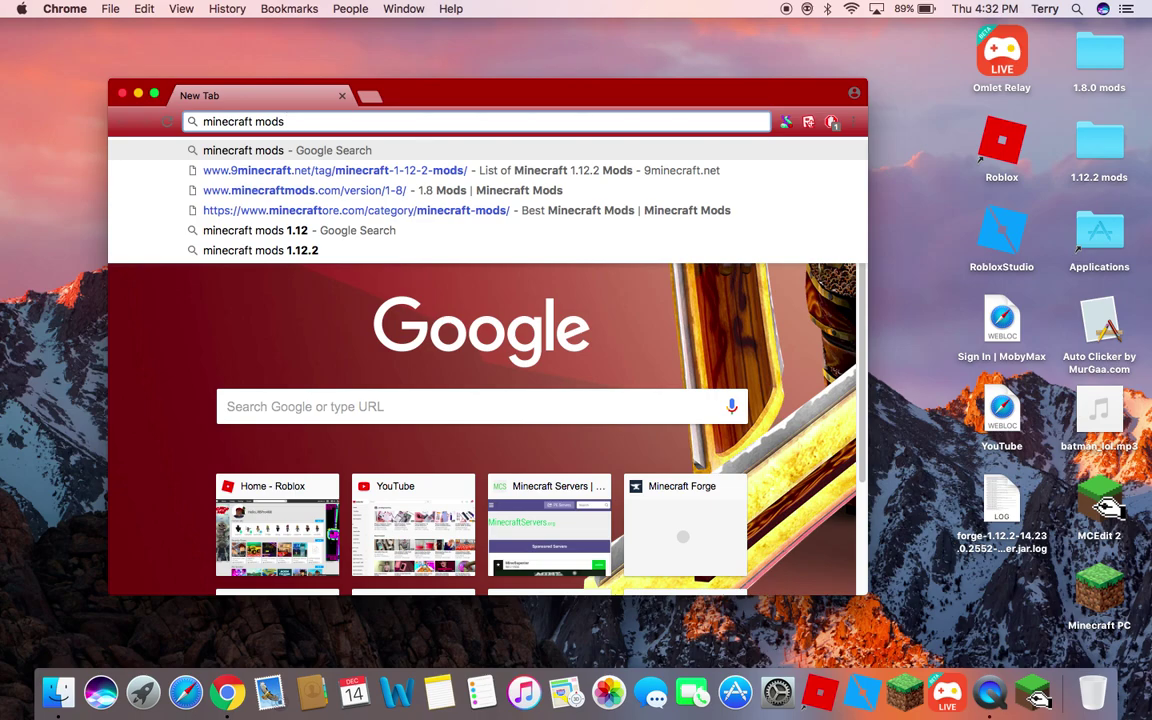
type(" 1.12.2")
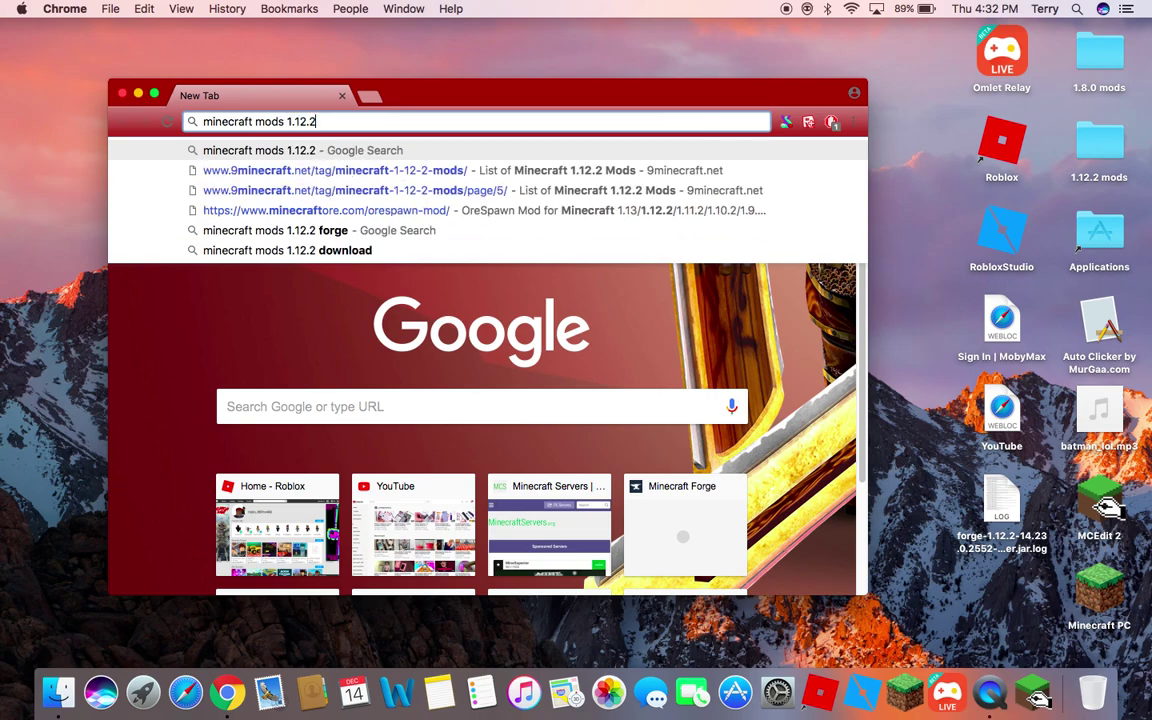
key("Return")
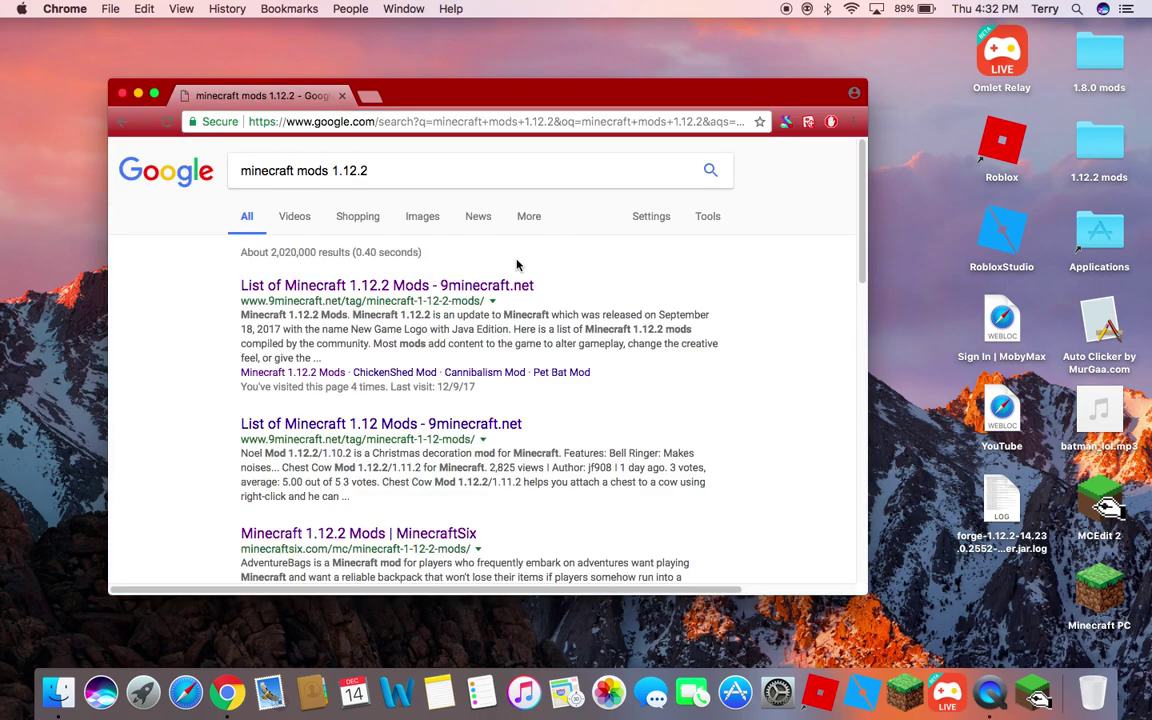
Step: Open the 9minecraft list of 1.12.2 mods and go to the Simple Quarry Mod article
left_click(477, 287)
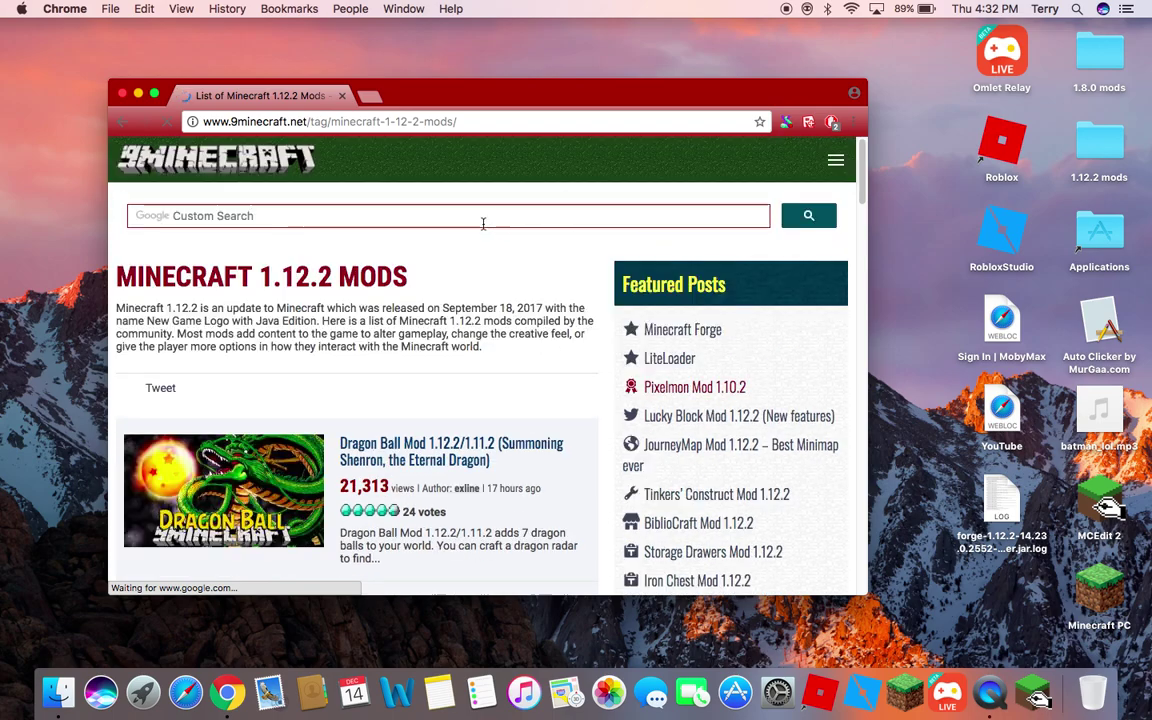
scroll(485, 222, "down", 15)
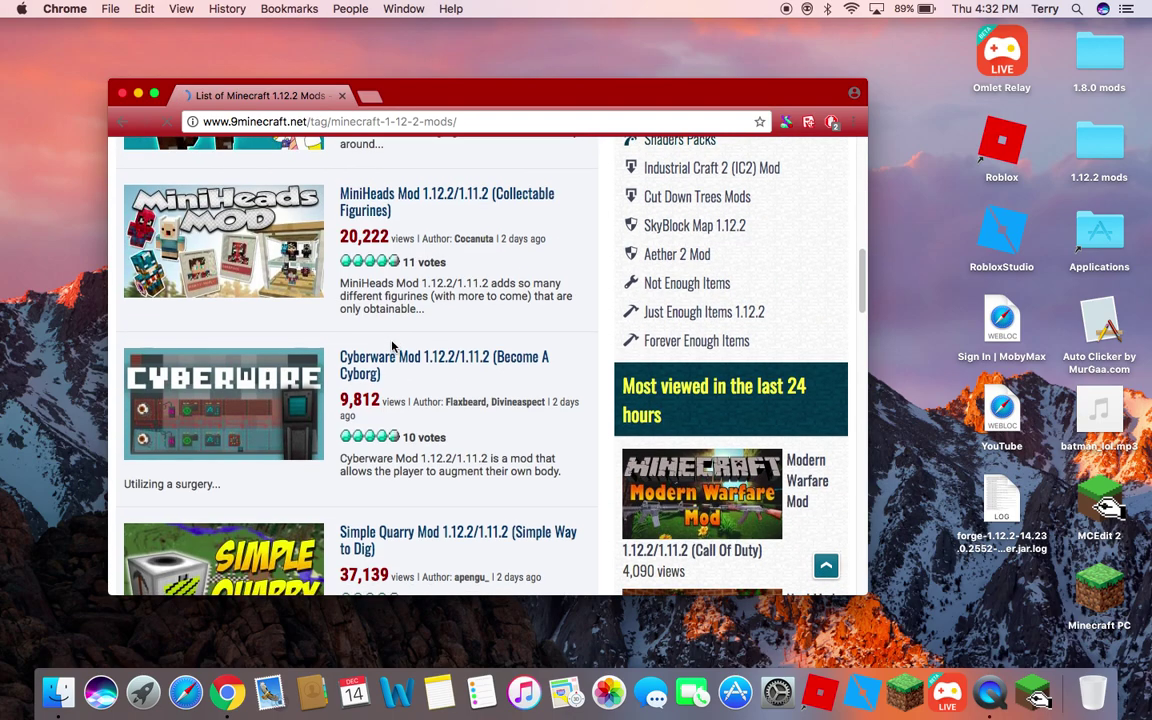
scroll(392, 345, "down", 5)
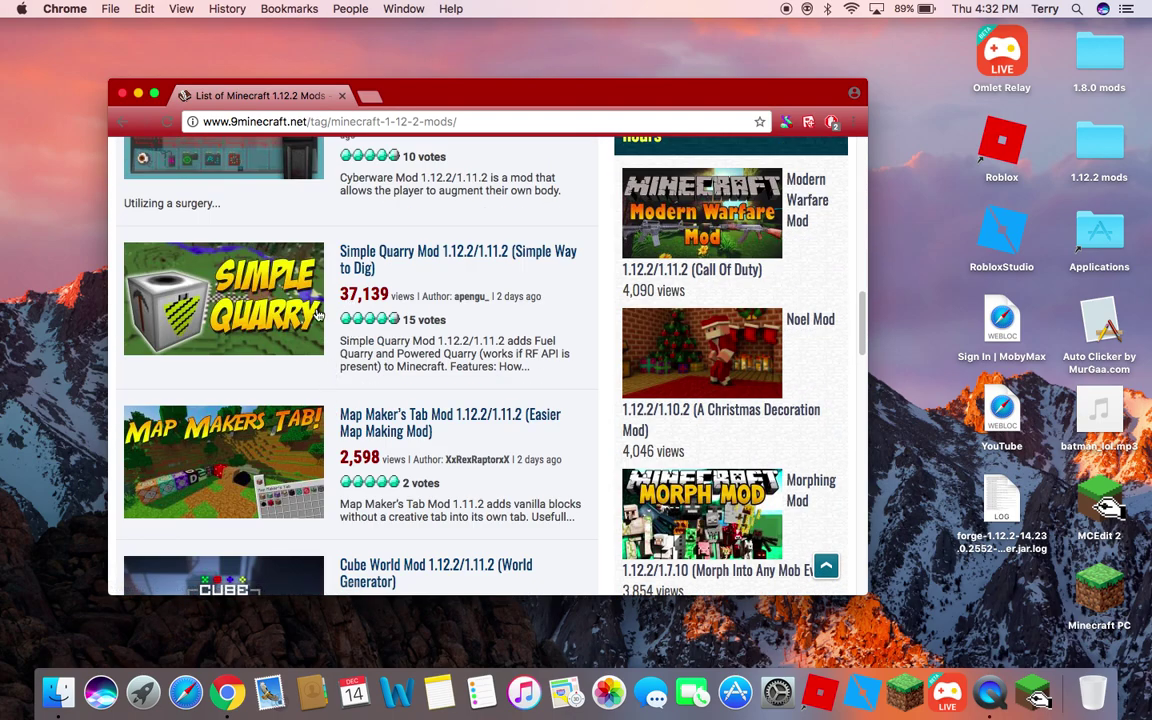
scroll(300, 280, "down", 1)
left_click(363, 251)
Step: Find Simple Quarry Mod's requirements and open the Hammer Core library page in a new tab
scroll(403, 325, "down", 8)
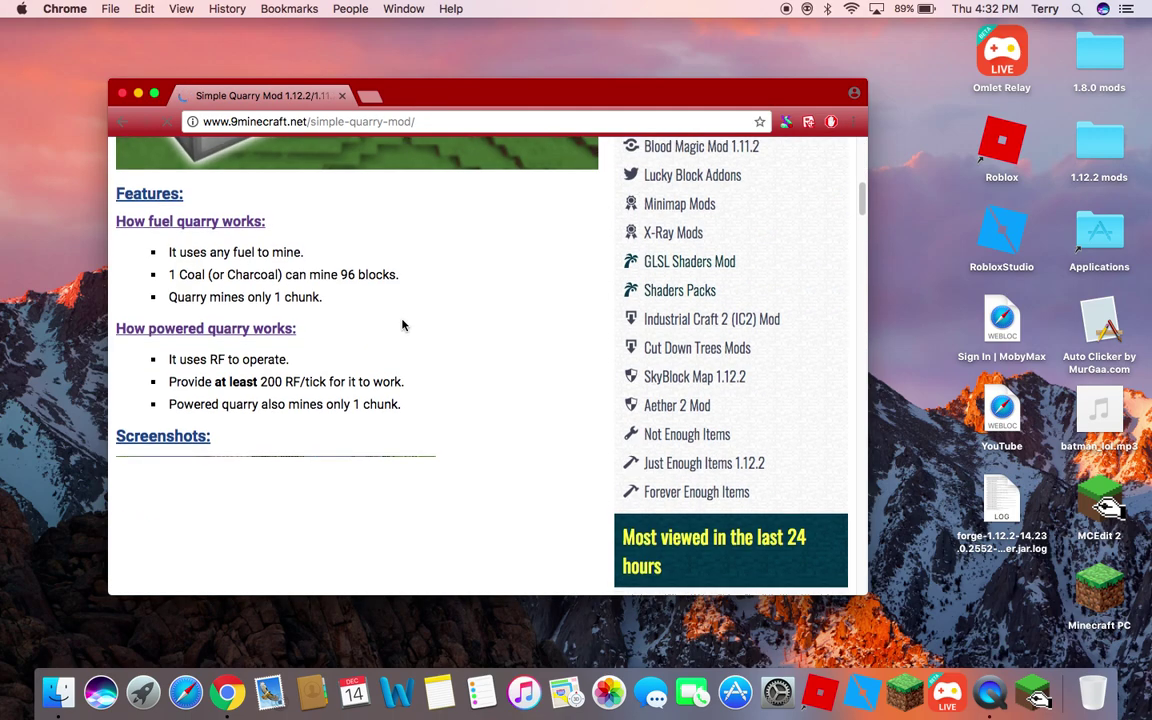
scroll(403, 325, "down", 5)
scroll(320, 380, "up", 8)
scroll(228, 445, "down", 2)
scroll(228, 445, "down", 15)
scroll(258, 392, "down", 10)
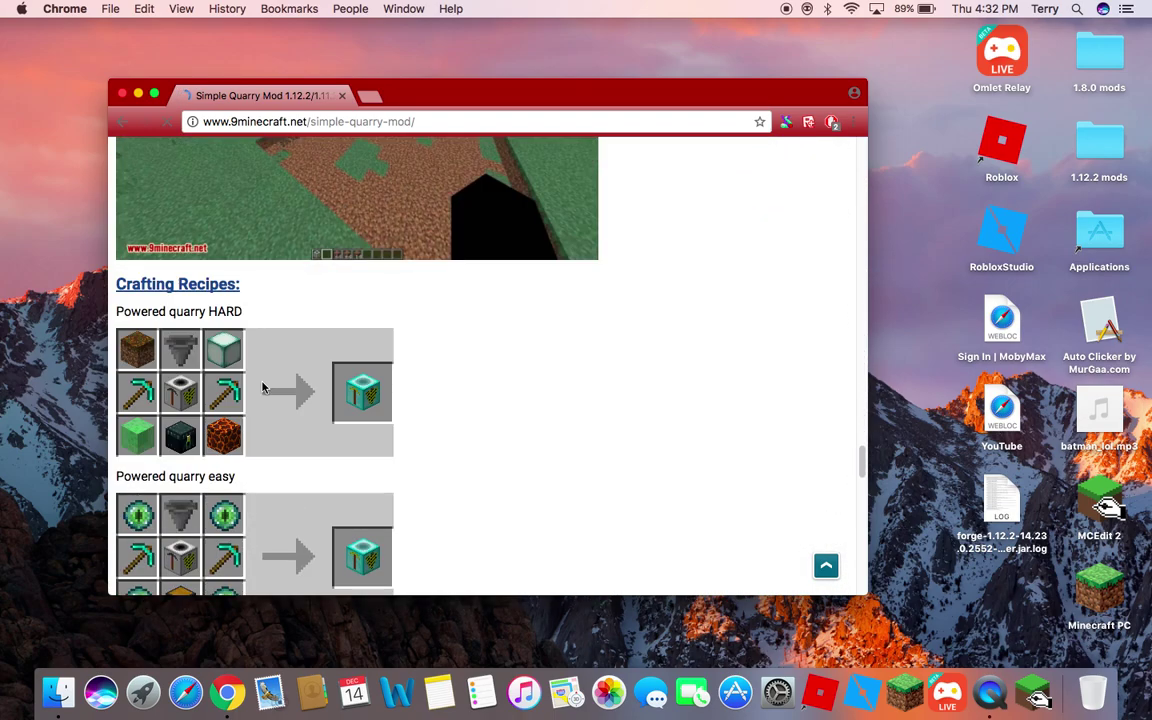
scroll(262, 388, "down", 10)
scroll(221, 343, "up", 3)
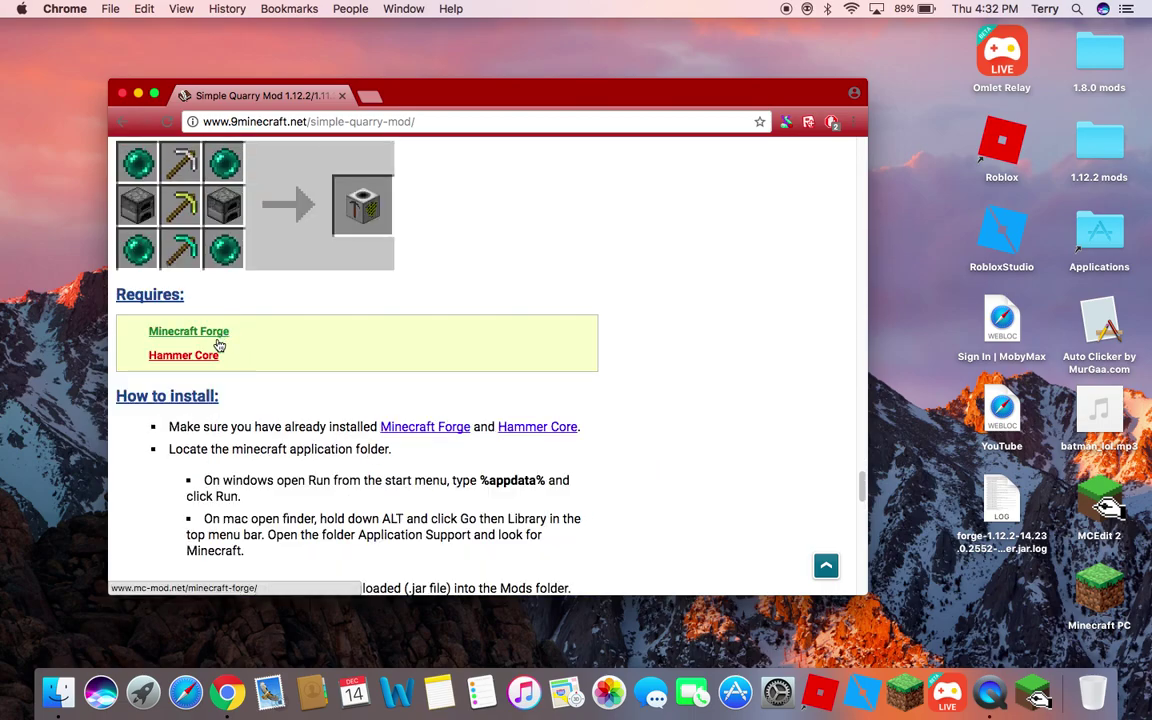
left_click(205, 356)
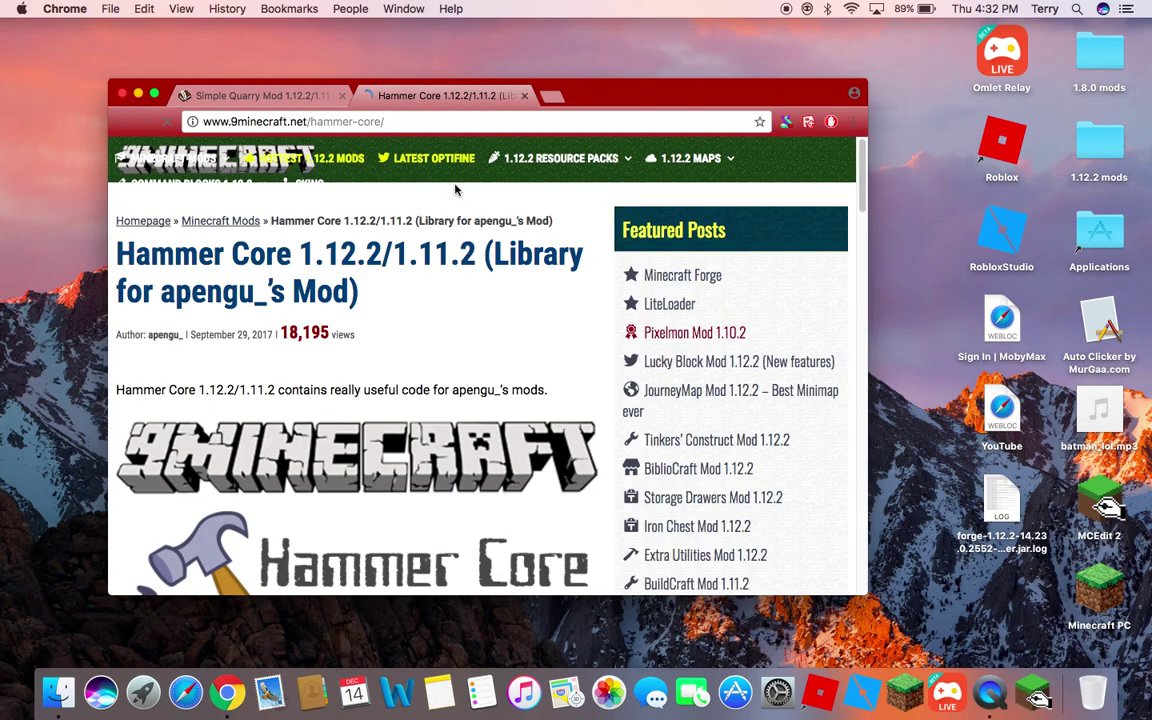
Step: Download Hammer-Core-1.12.2.jar from 9minecraft's Server 1 link and keep it despite the warning
scroll(330, 290, "down", 15)
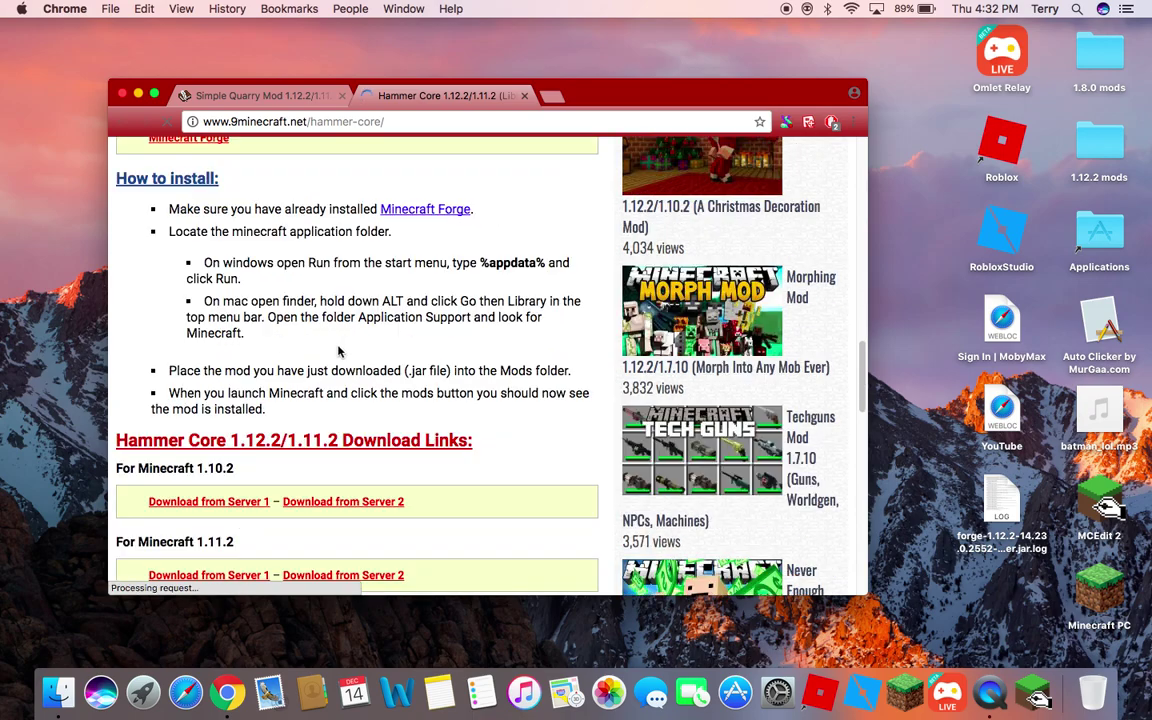
scroll(340, 351, "up", 10)
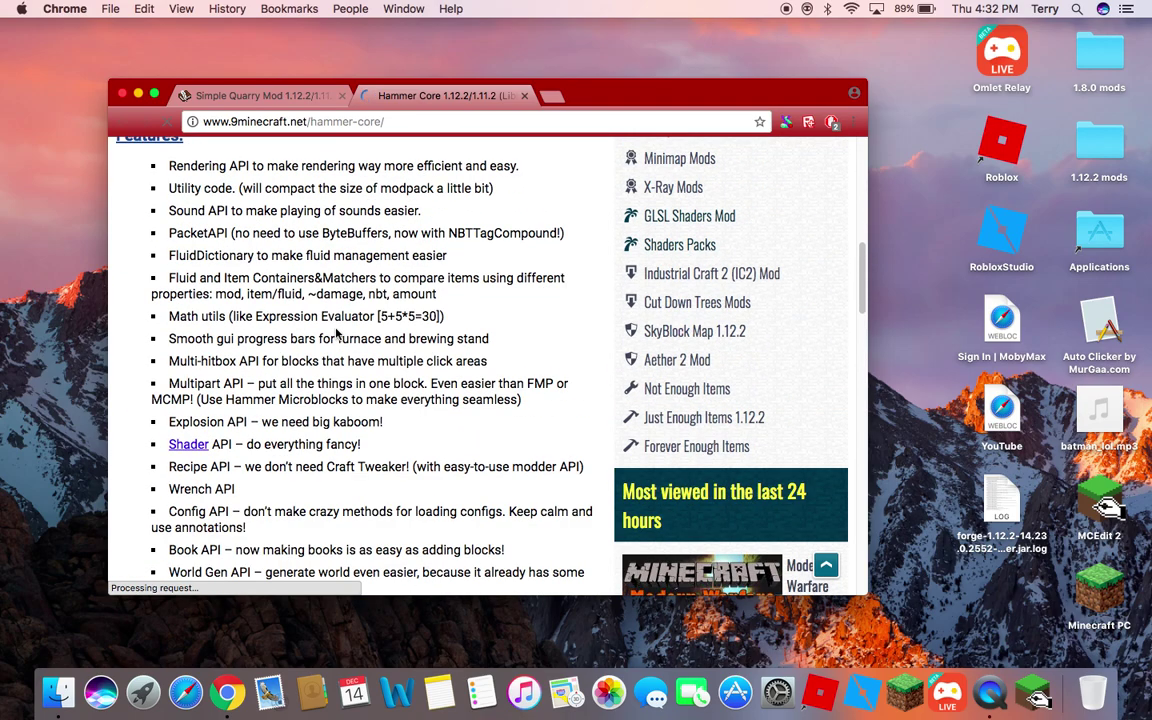
scroll(336, 333, "up", 4)
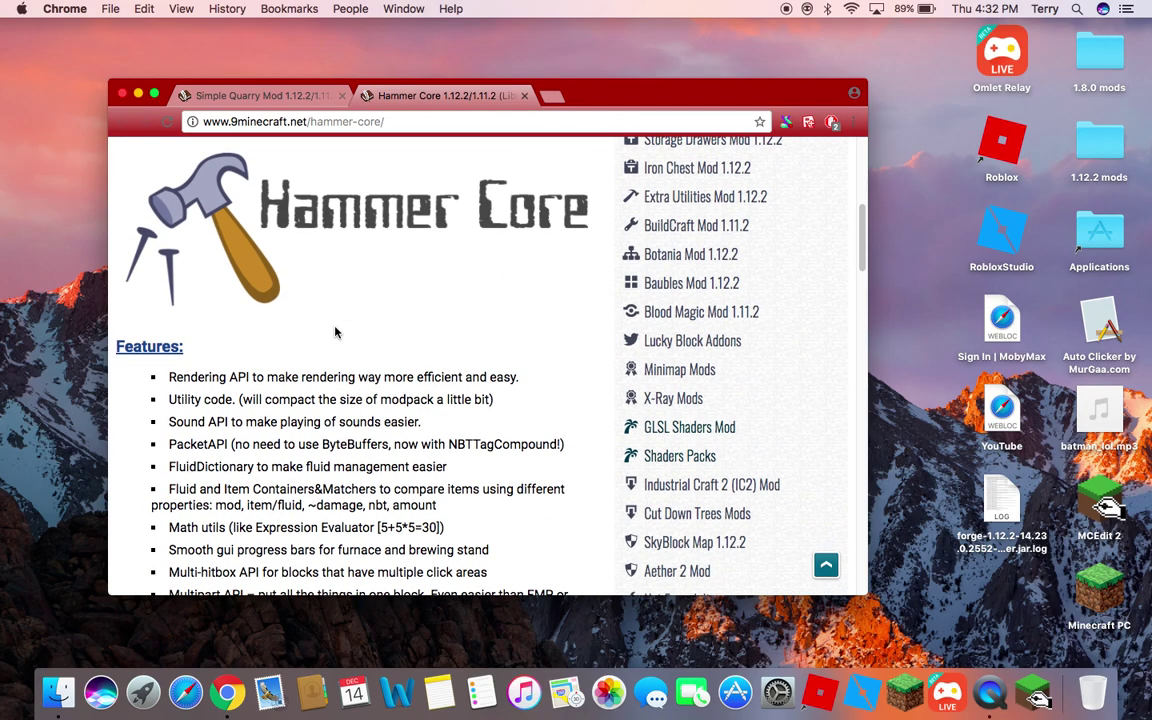
scroll(336, 333, "down", 7)
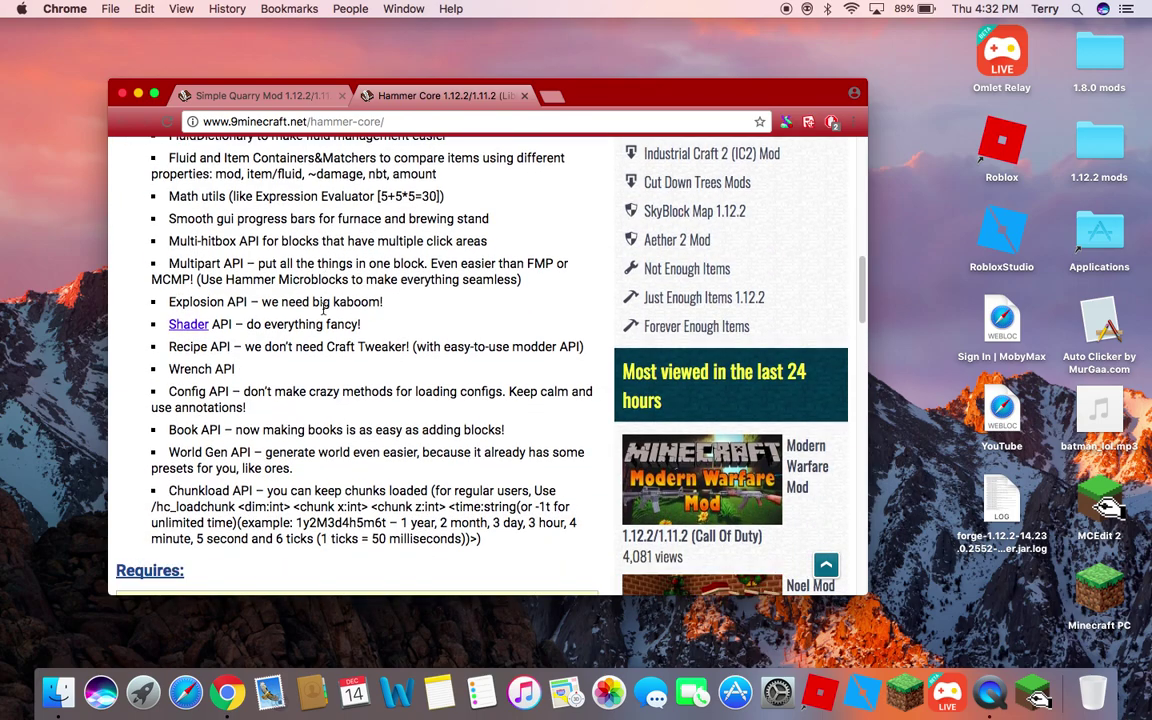
scroll(323, 309, "down", 2)
scroll(307, 283, "down", 8)
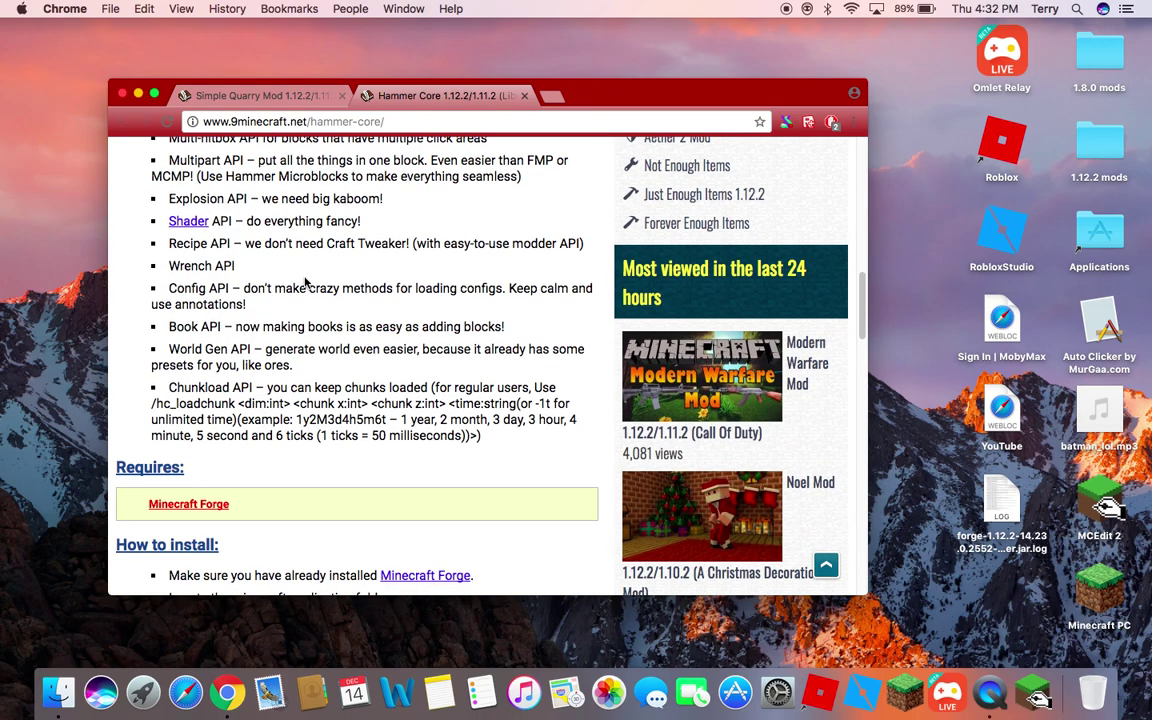
scroll(230, 365, "down", 5)
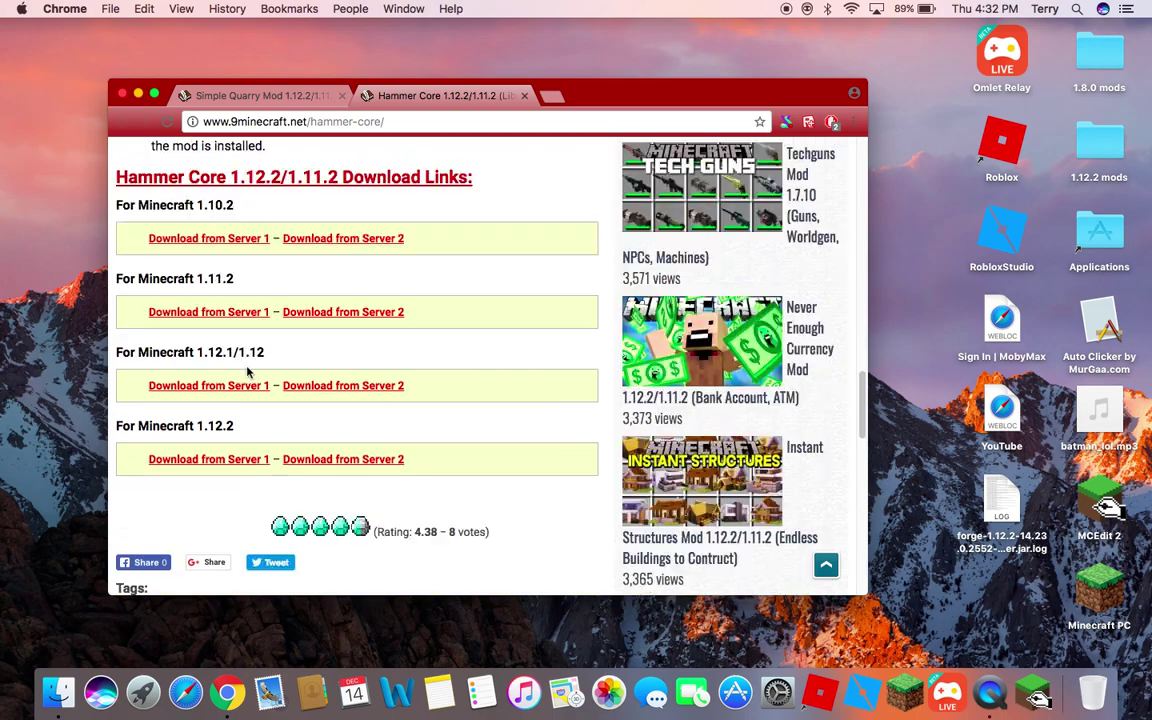
left_click(229, 461)
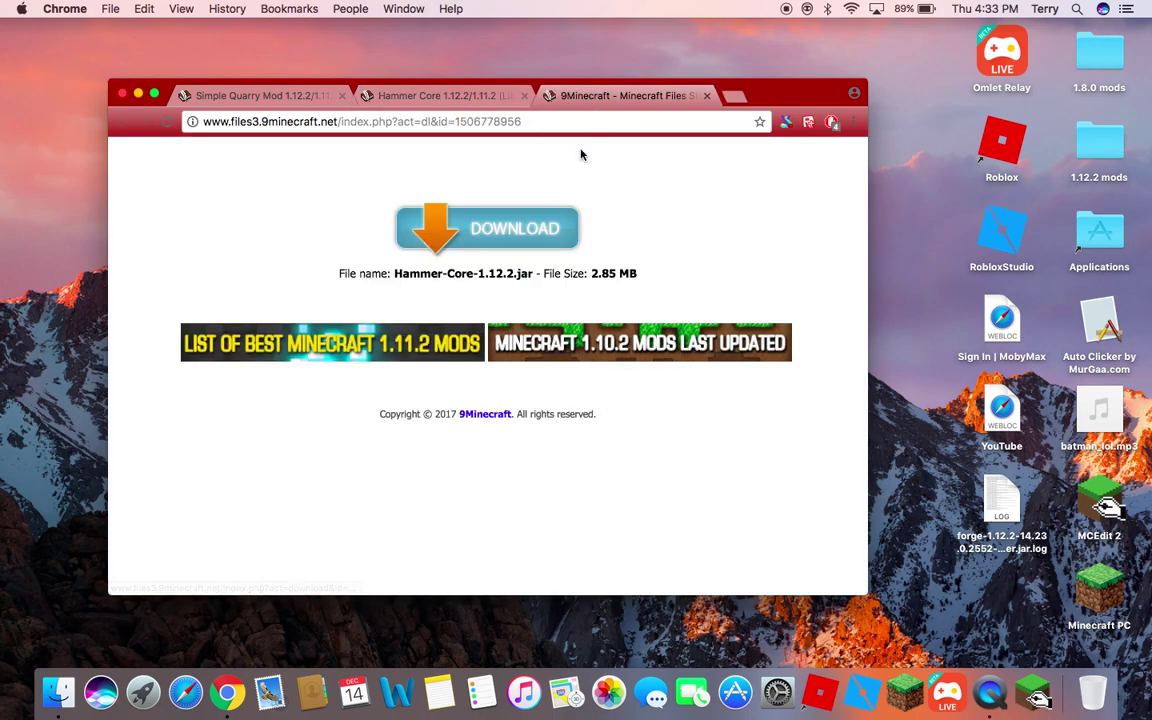
left_click(541, 234)
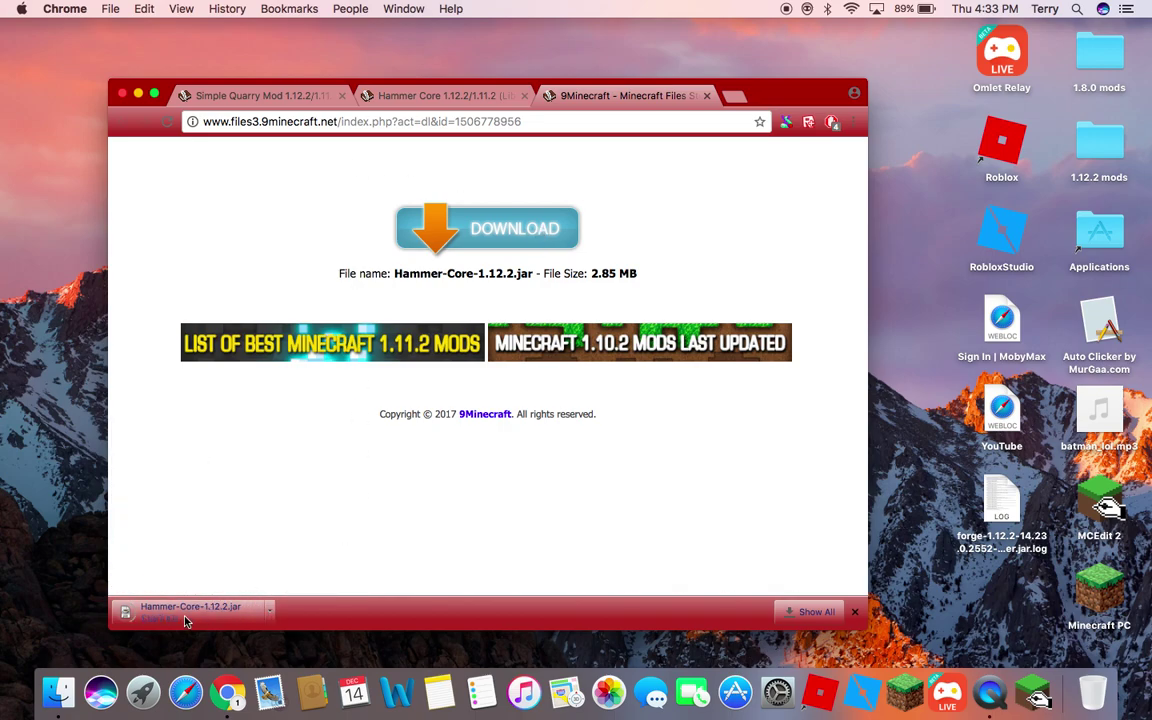
left_click(391, 612)
Step: Put the Hammer Core jar on the desktop, replacing the older copy
left_click_drag(155, 611, 103, 541)
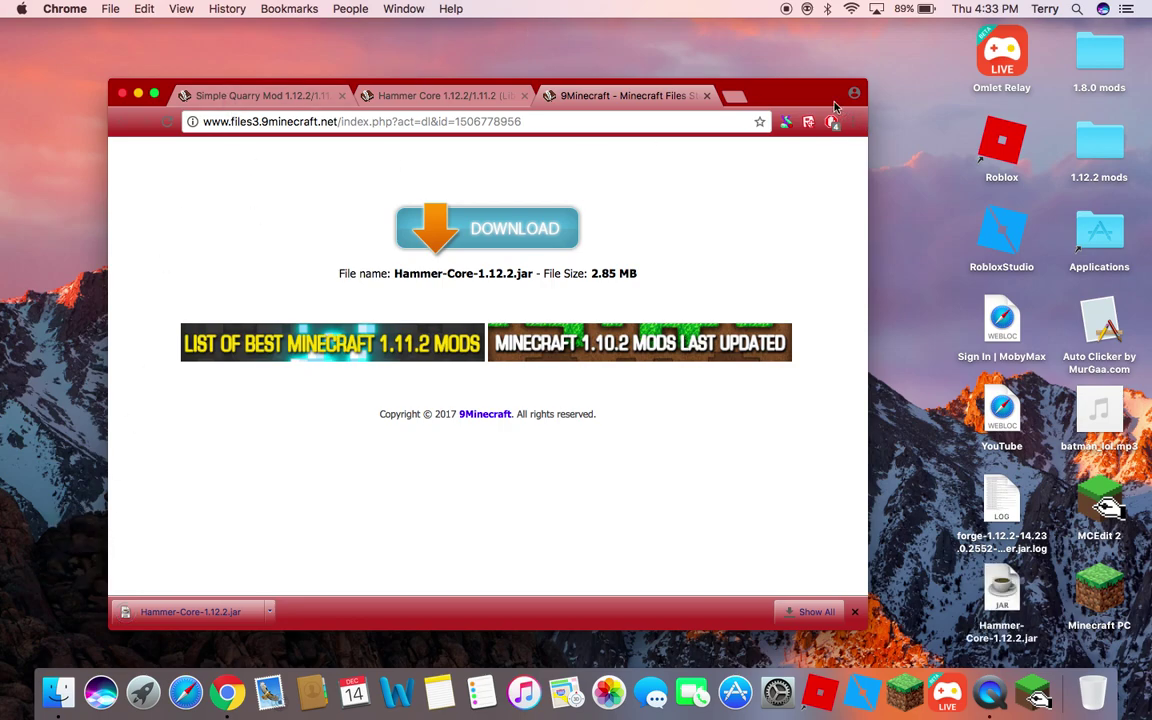
left_click_drag(843, 112, 955, 115)
left_click_drag(296, 617, 175, 599)
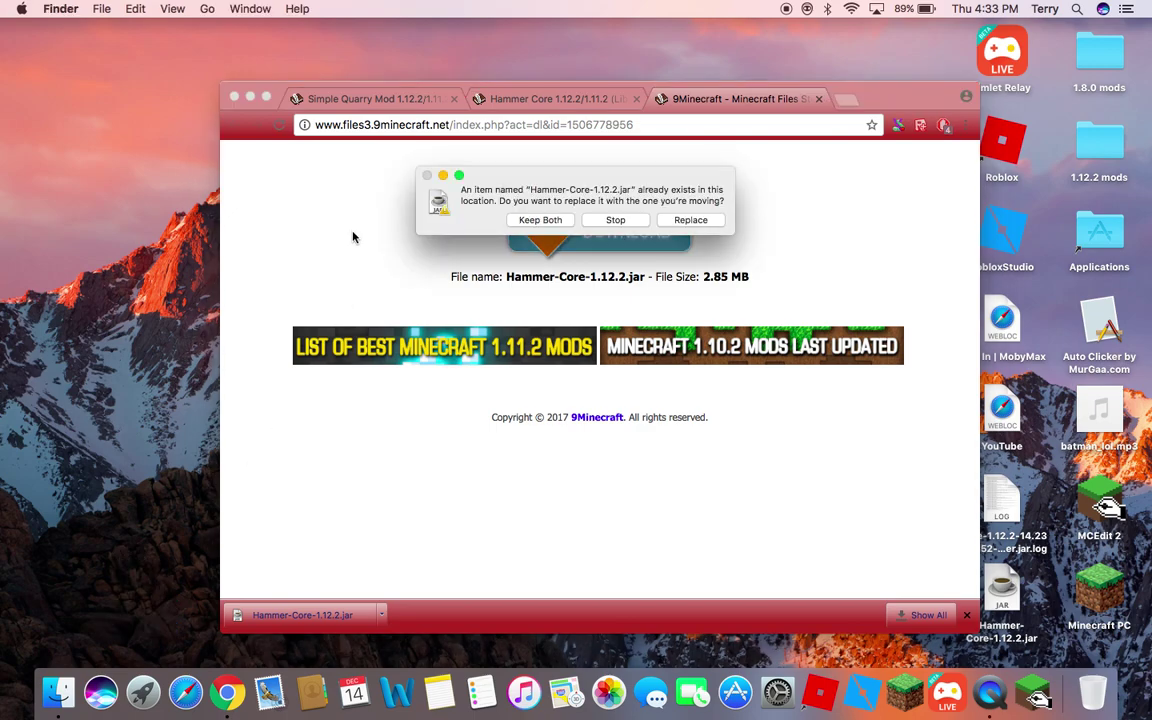
left_click(690, 220)
left_click(380, 100)
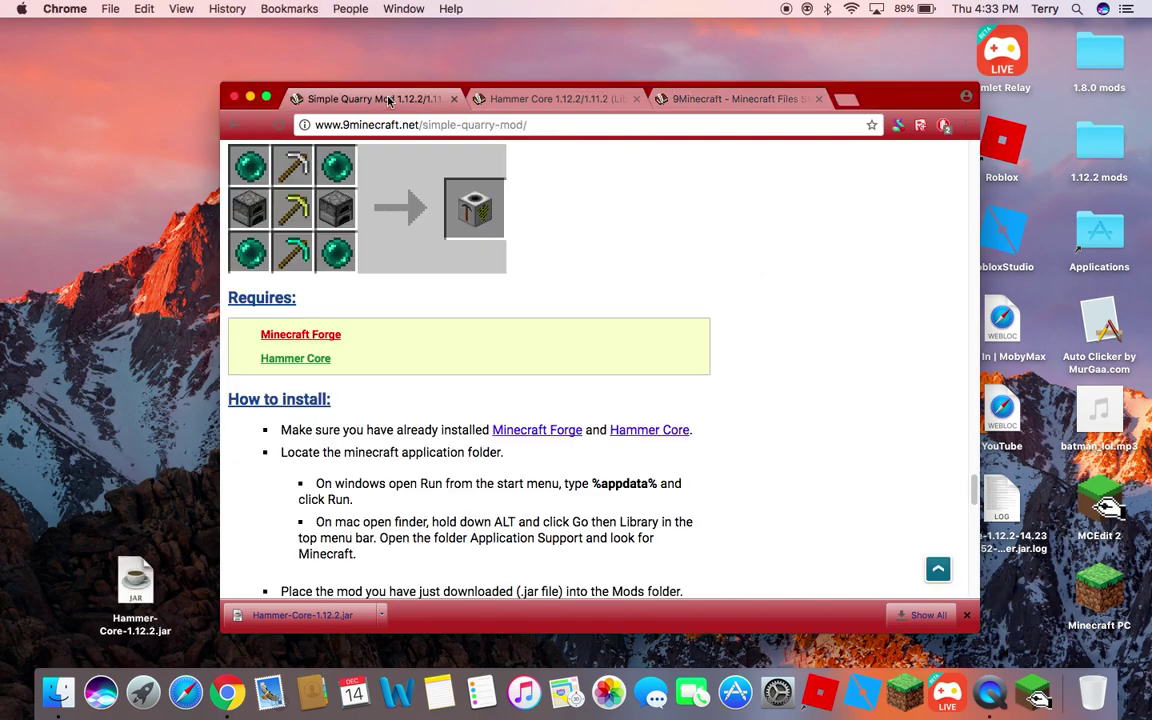
Step: Download Simple-Quarry-Mod-1.12.1.jar, keep it, drag it to the desktop, and close Chrome
scroll(373, 411, "down", 15)
scroll(370, 455, "up", 10)
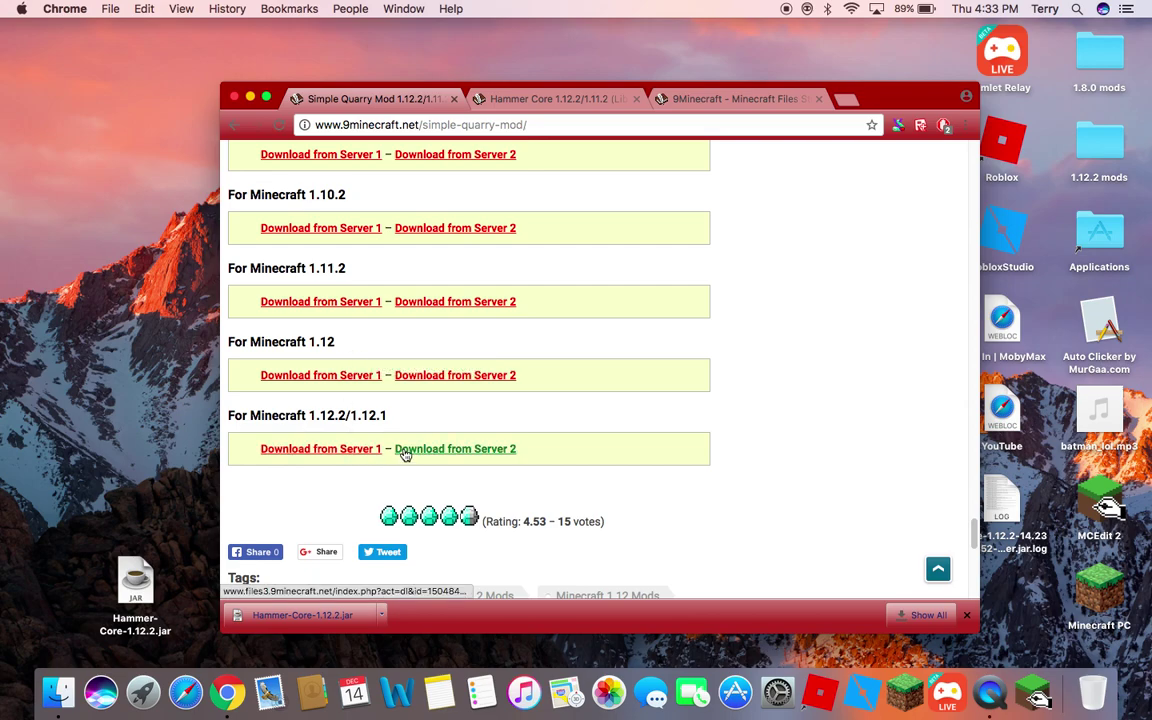
left_click(335, 450)
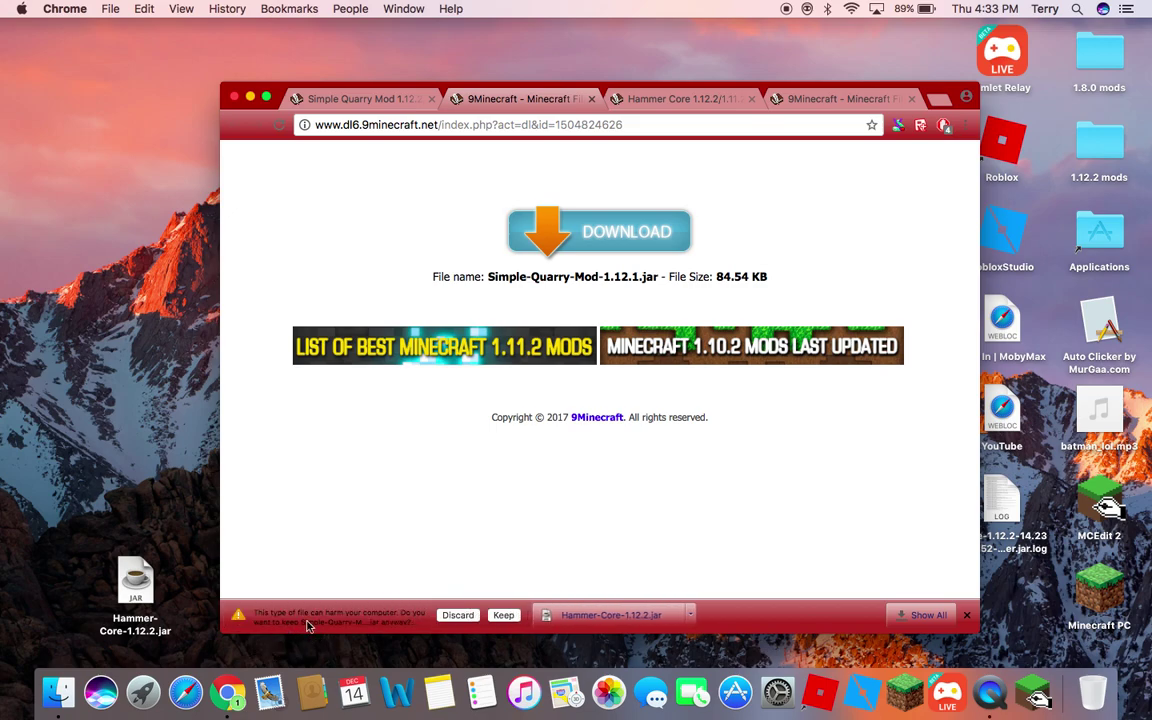
left_click(505, 615)
left_click_drag(318, 628, 159, 476)
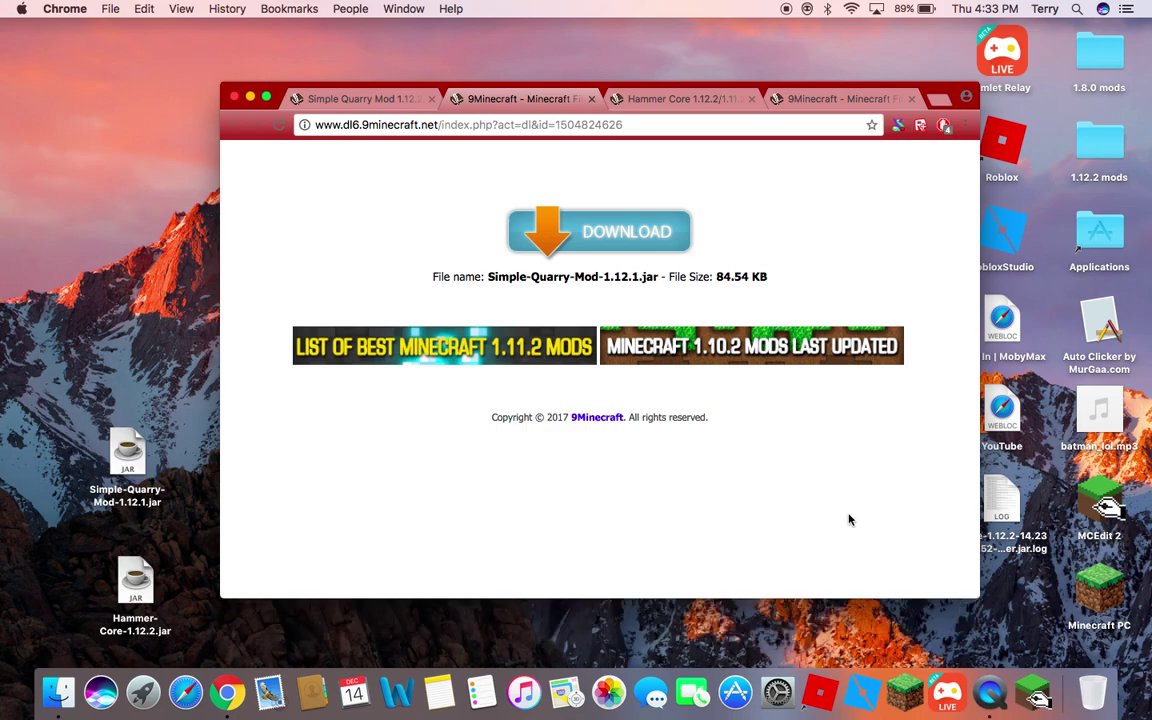
left_click(232, 97)
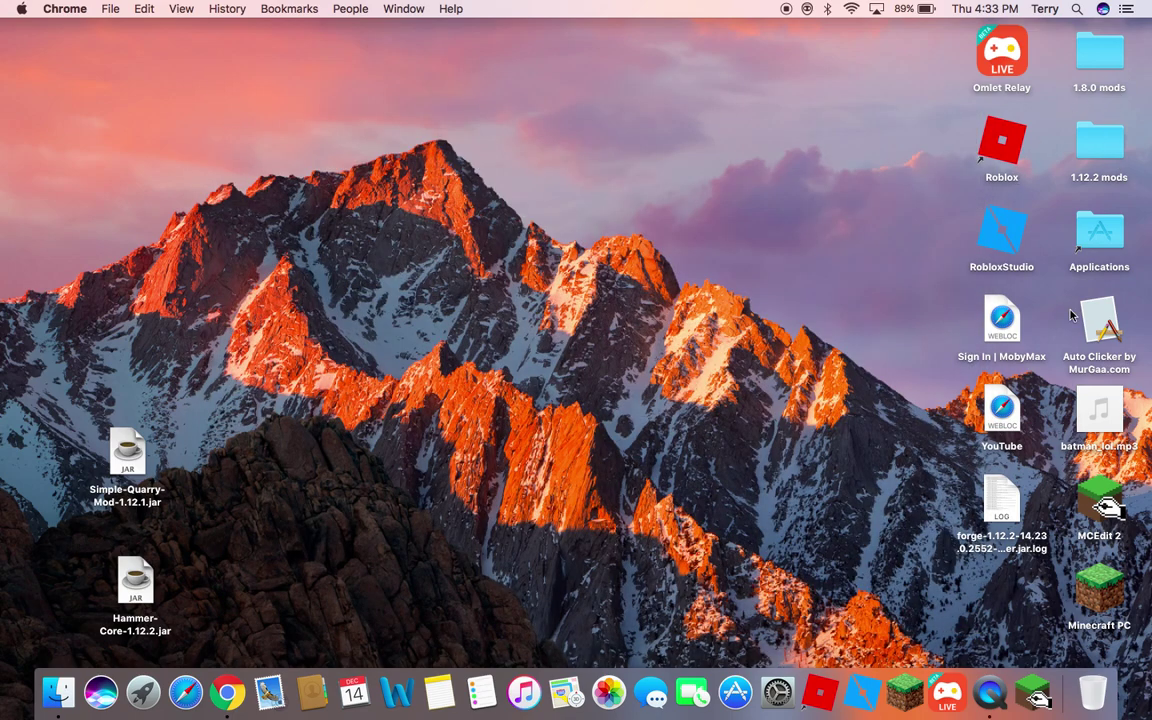
Step: Fill Finder's Go to Folder prompt with ~/Library/Application Support/minecraft/mods/ from recent paths
left_click(58, 692)
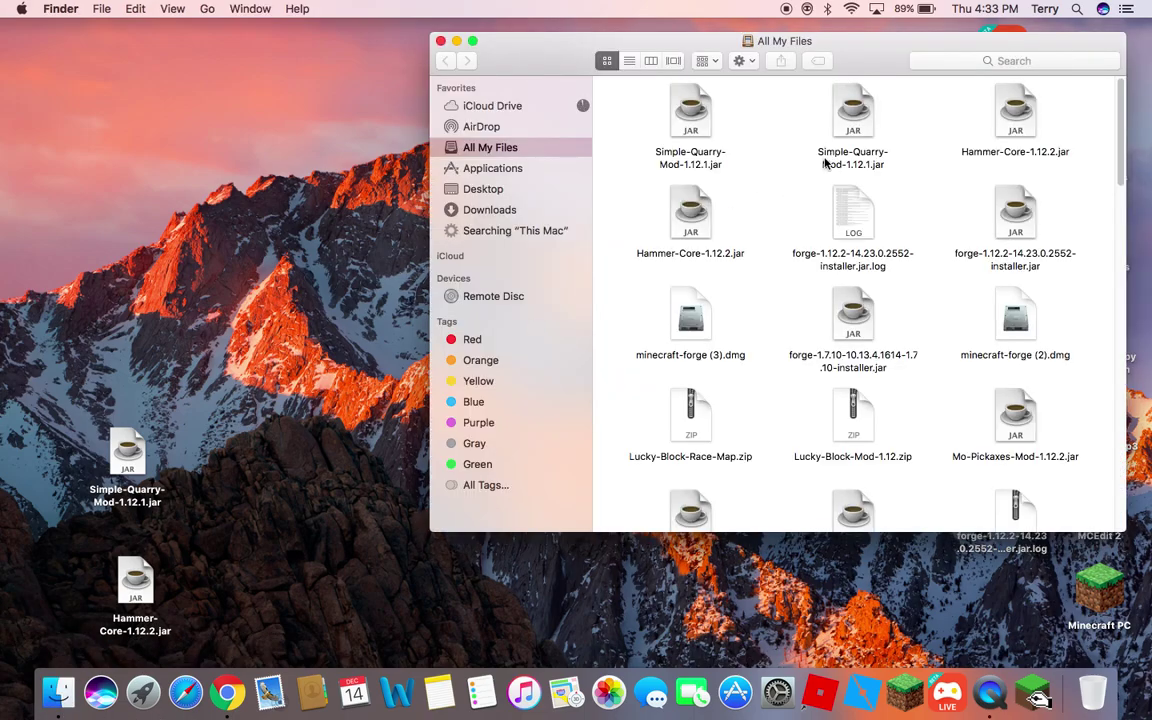
key("super+shift+g")
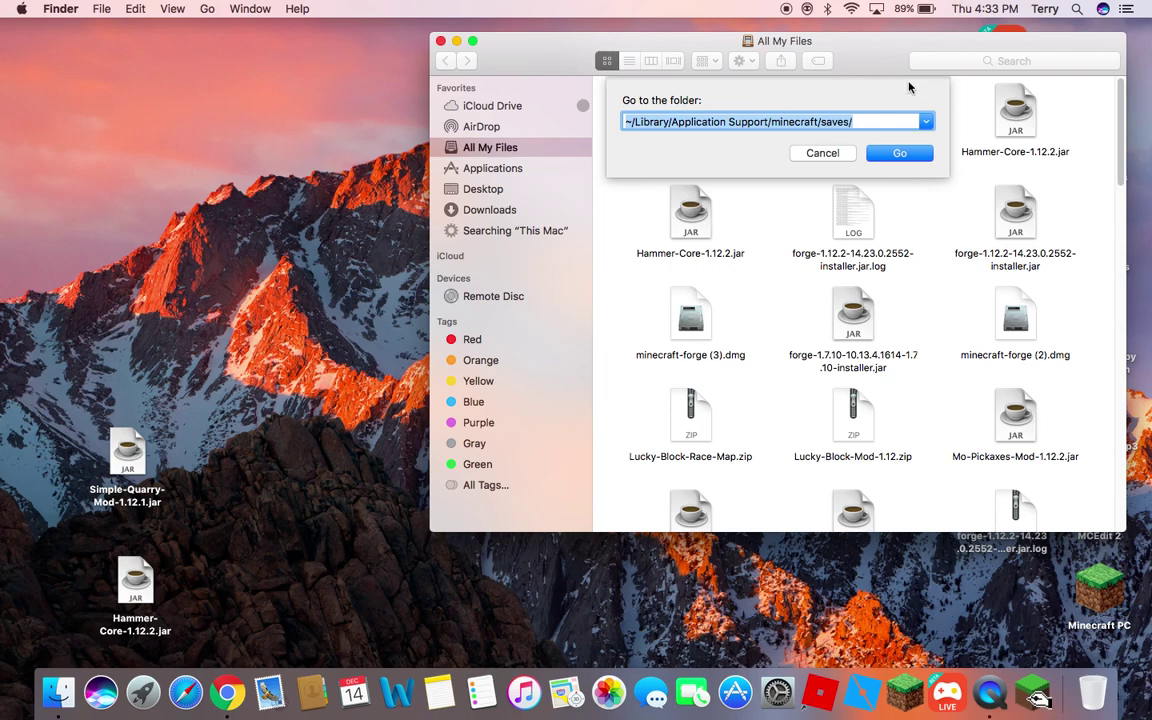
left_click(928, 124)
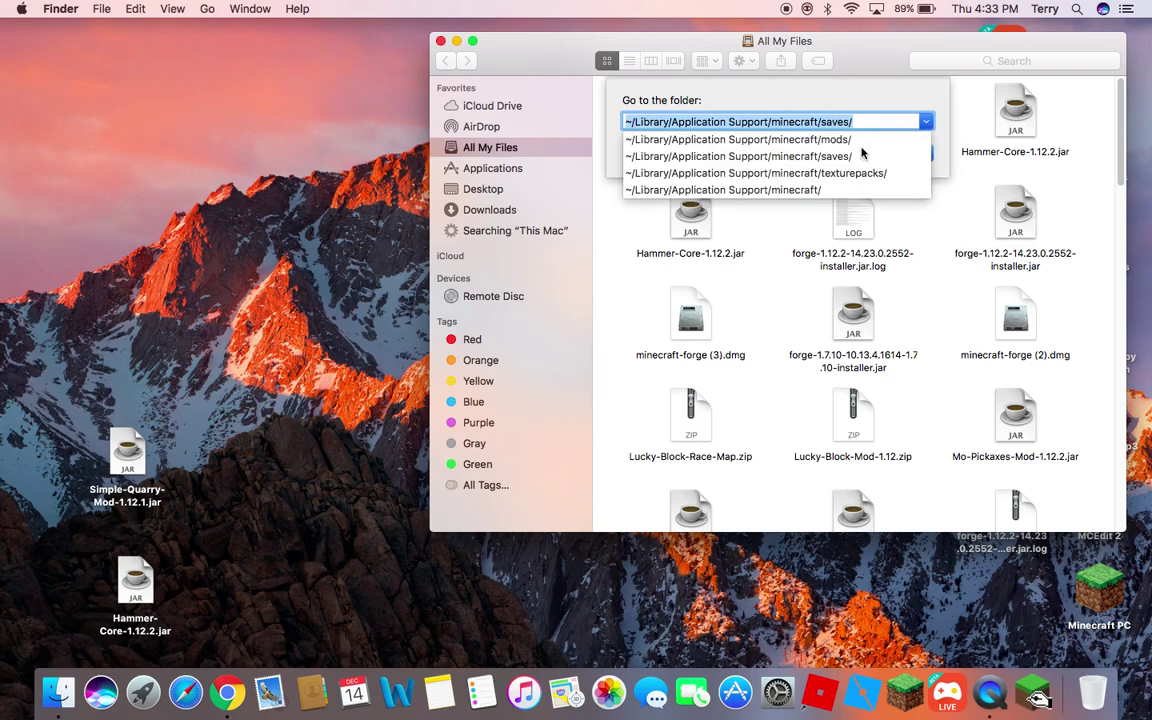
left_click(781, 136)
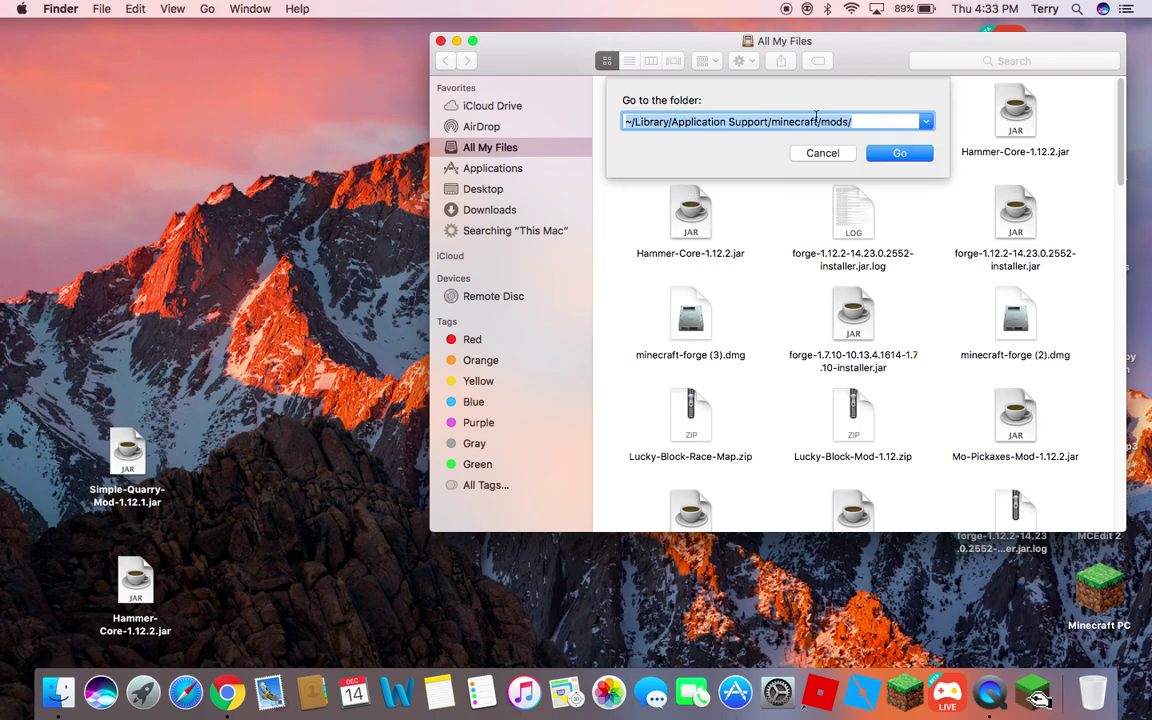
left_click(885, 121)
key("BackSpace")
key("BackSpace")
key("BackSpace")
key("BackSpace")
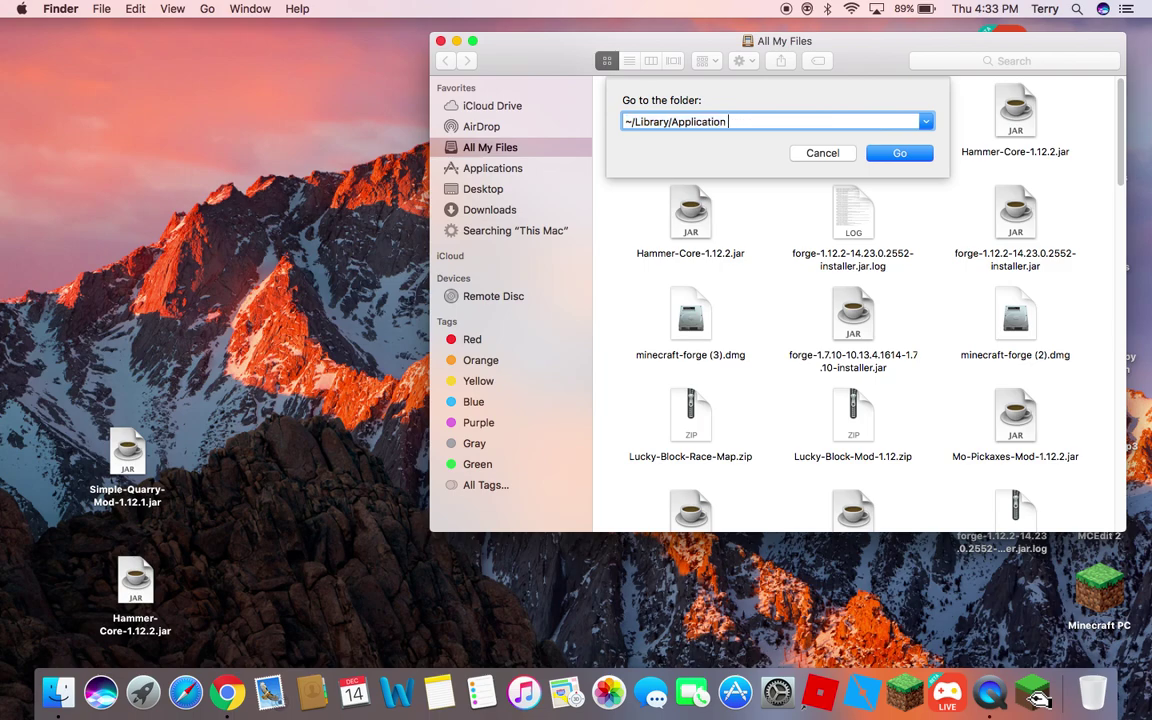
key("BackSpace")
key("BackSpace")
key("BackSpace")
key("BackSpace")
key("BackSpace")
key("BackSpace")
key("BackSpace")
key("BackSpace")
key("BackSpace")
key("BackSpace")
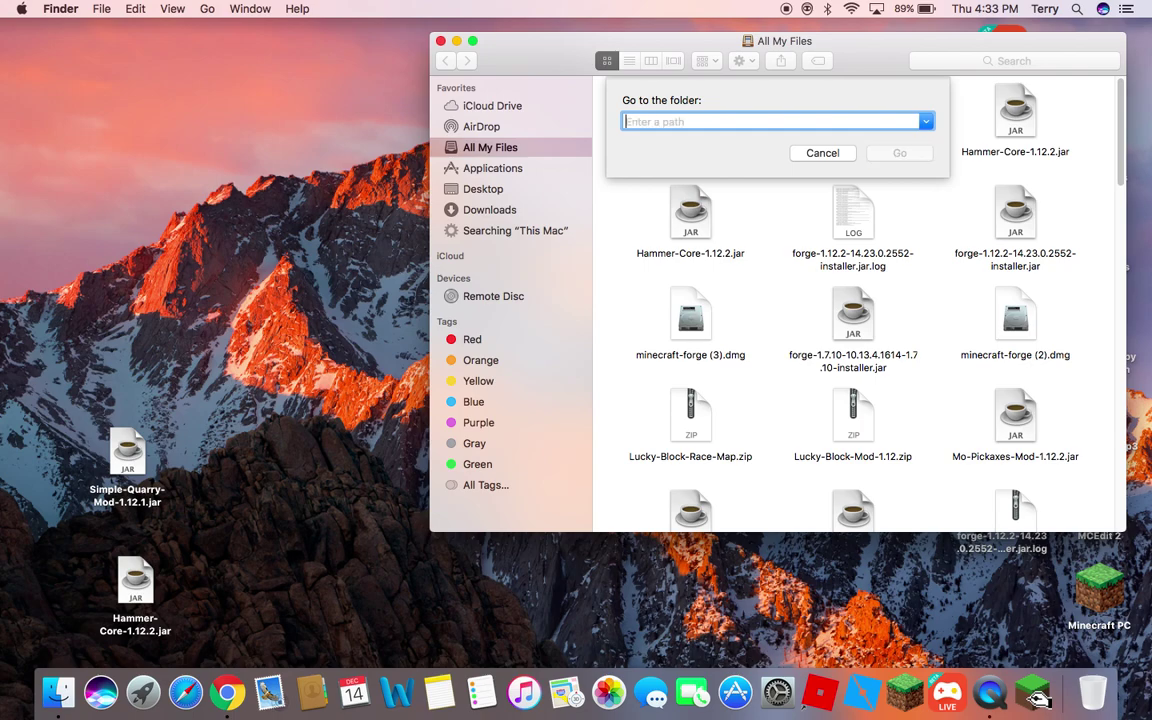
left_click(926, 121)
key("Down")
key("Return")
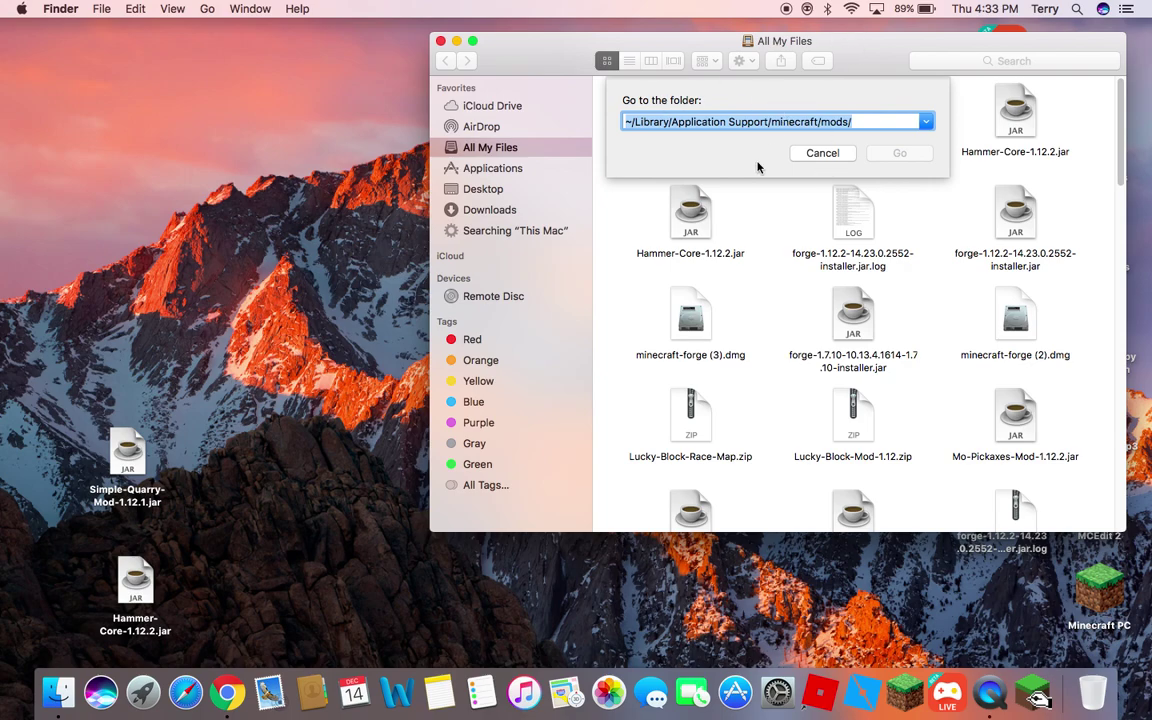
Step: Copy the mods folder path, clear the field, and bring Chrome back up
right_click(818, 121)
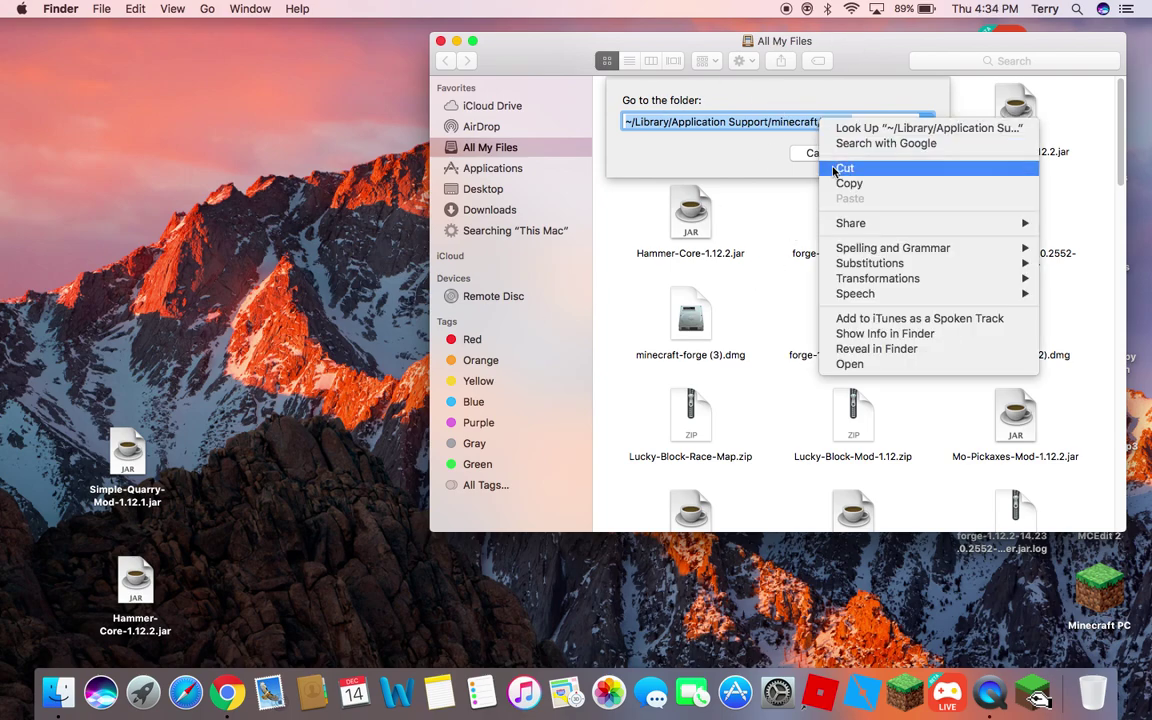
left_click(849, 184)
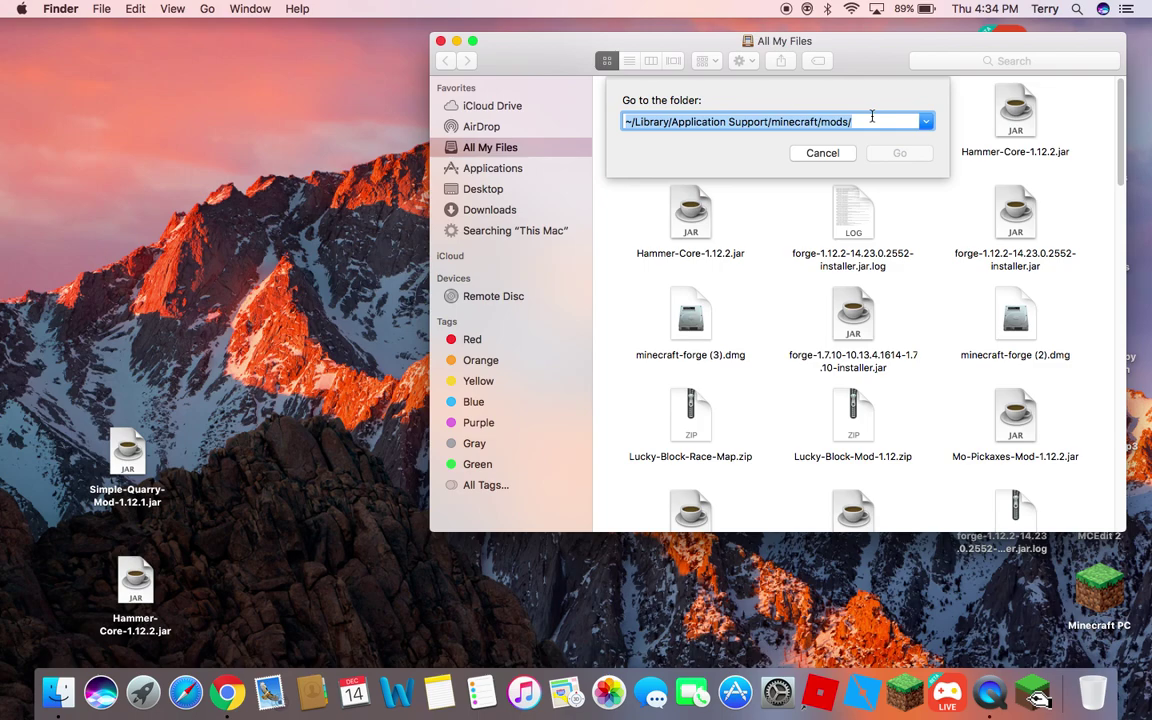
key("BackSpace")
left_click(227, 695)
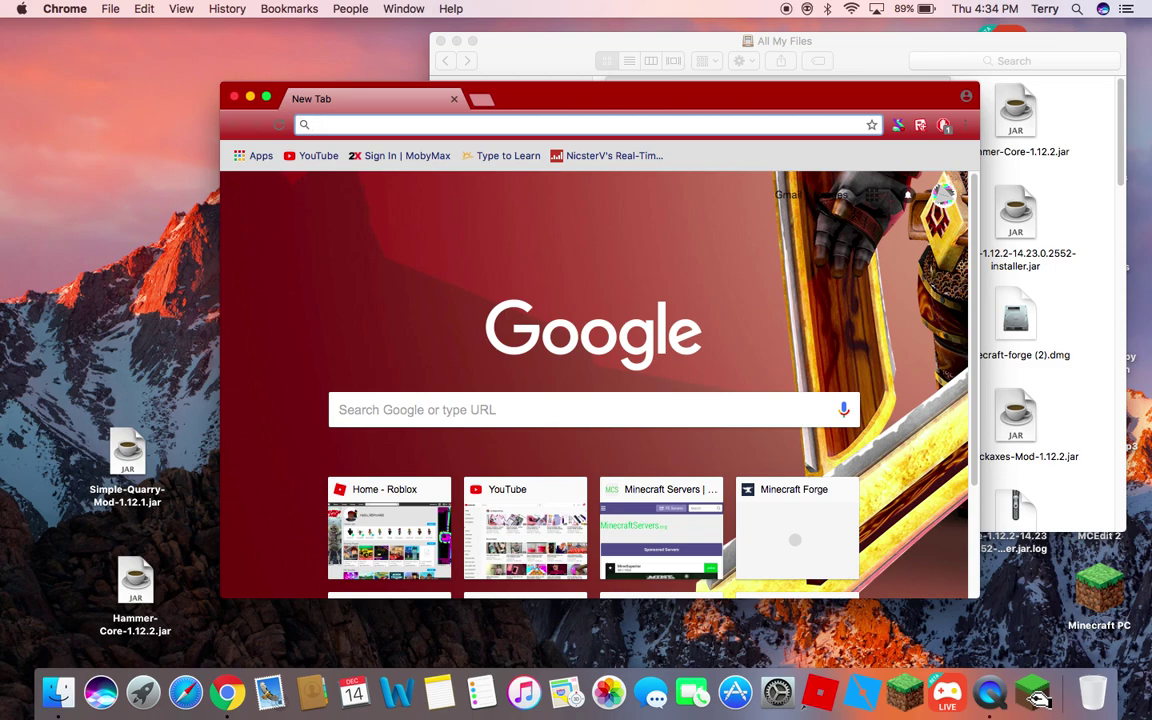
Step: Paste the mods path into Chrome's address bar, copy it again, and reopen Finder's Go to Folder prompt
key("super+v")
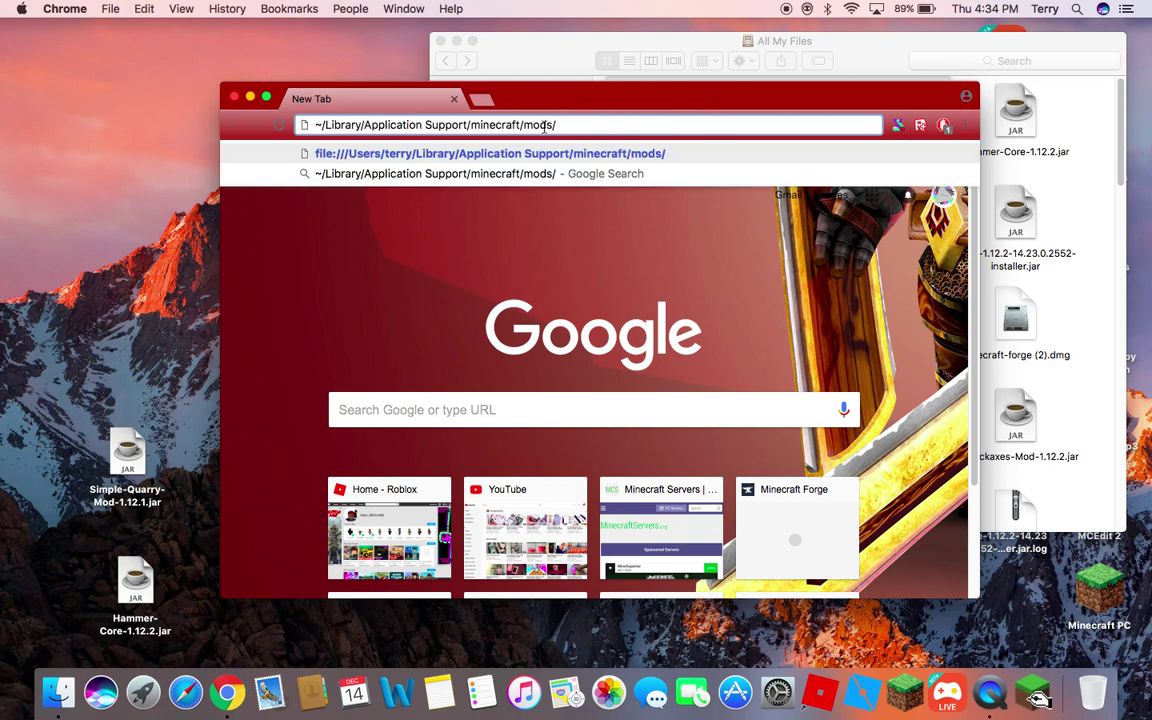
left_click_drag(551, 122, 316, 122)
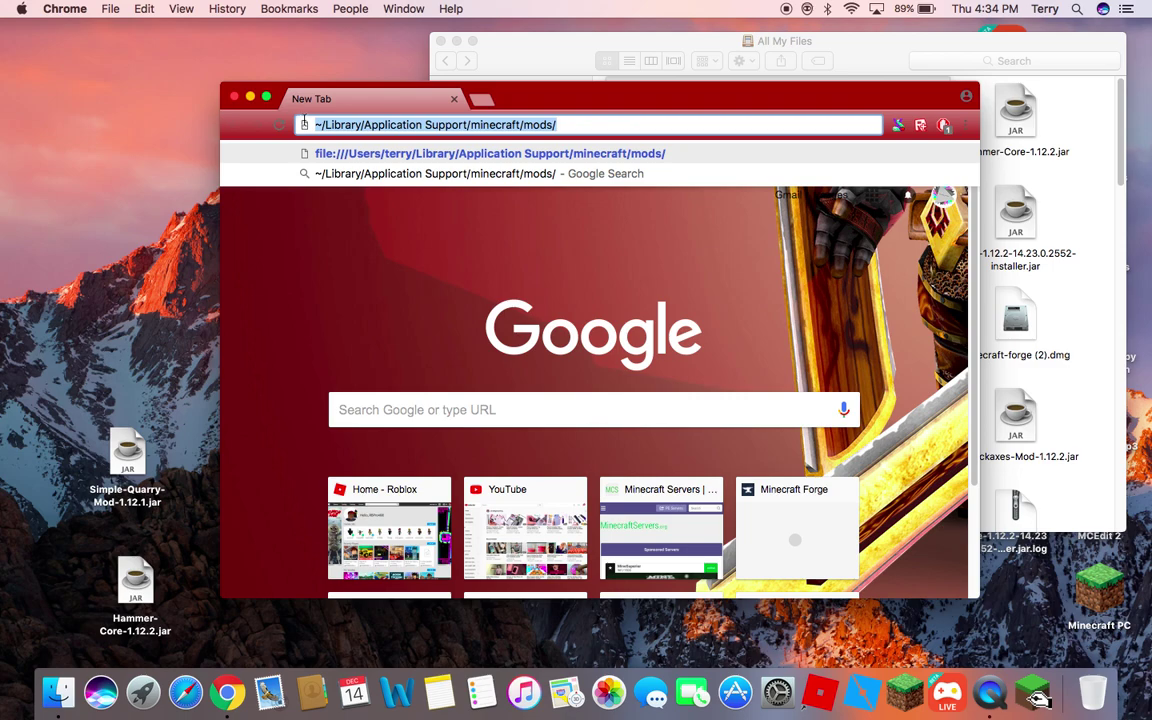
right_click(379, 129)
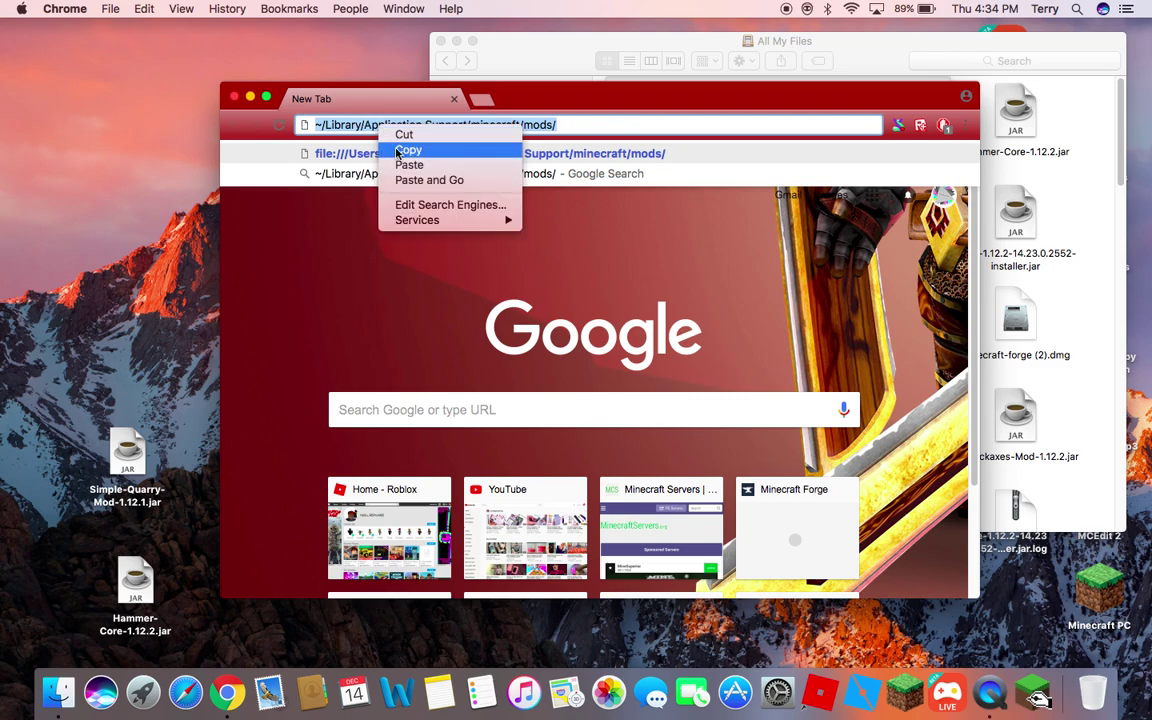
left_click(405, 150)
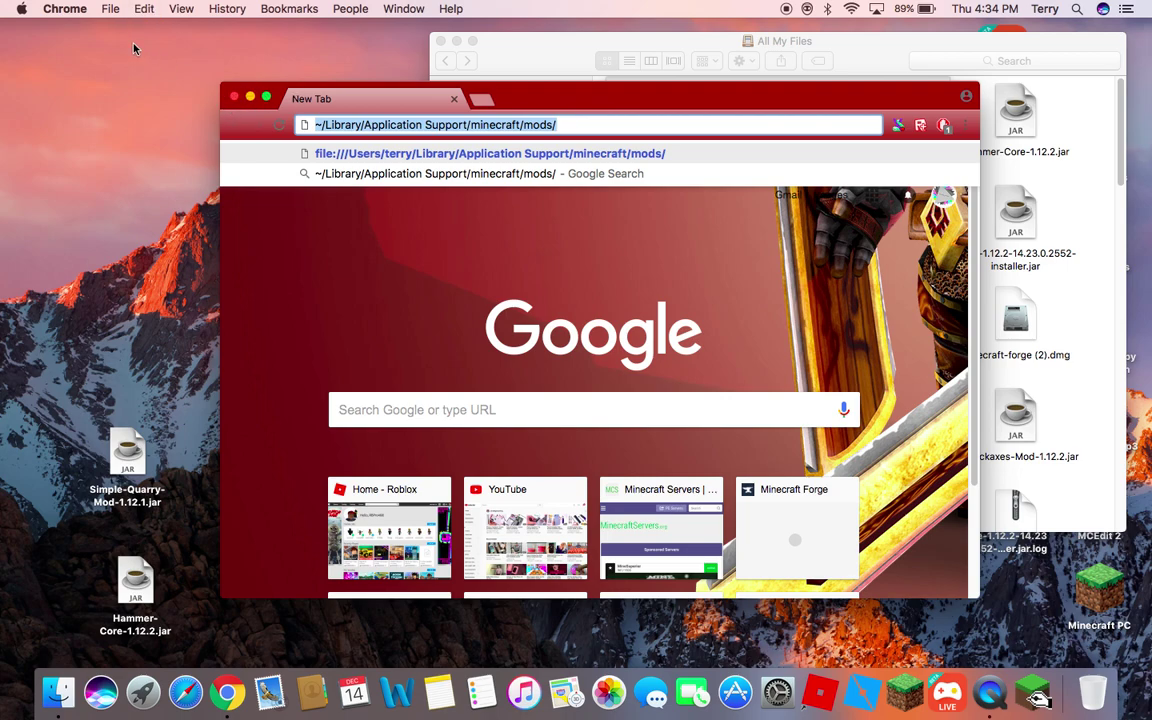
left_click(212, 95)
key("super+shift+g")
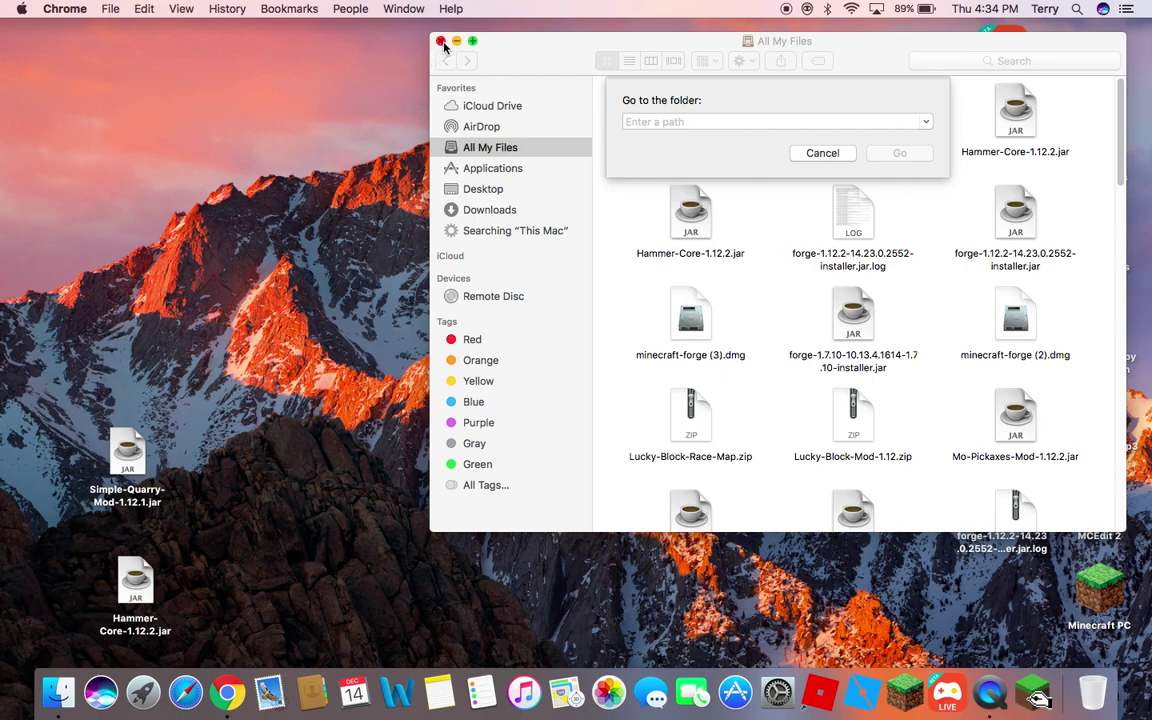
Step: Open a fresh Finder window at the pasted Minecraft mods folder path
left_click(822, 152)
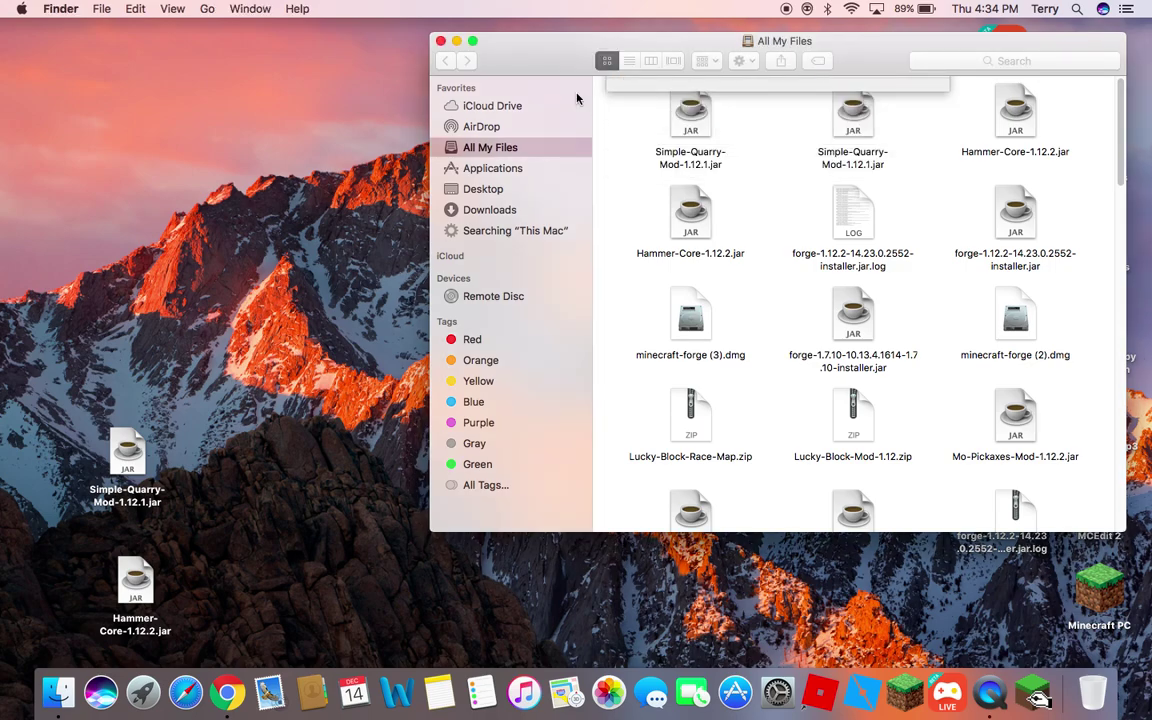
left_click(441, 42)
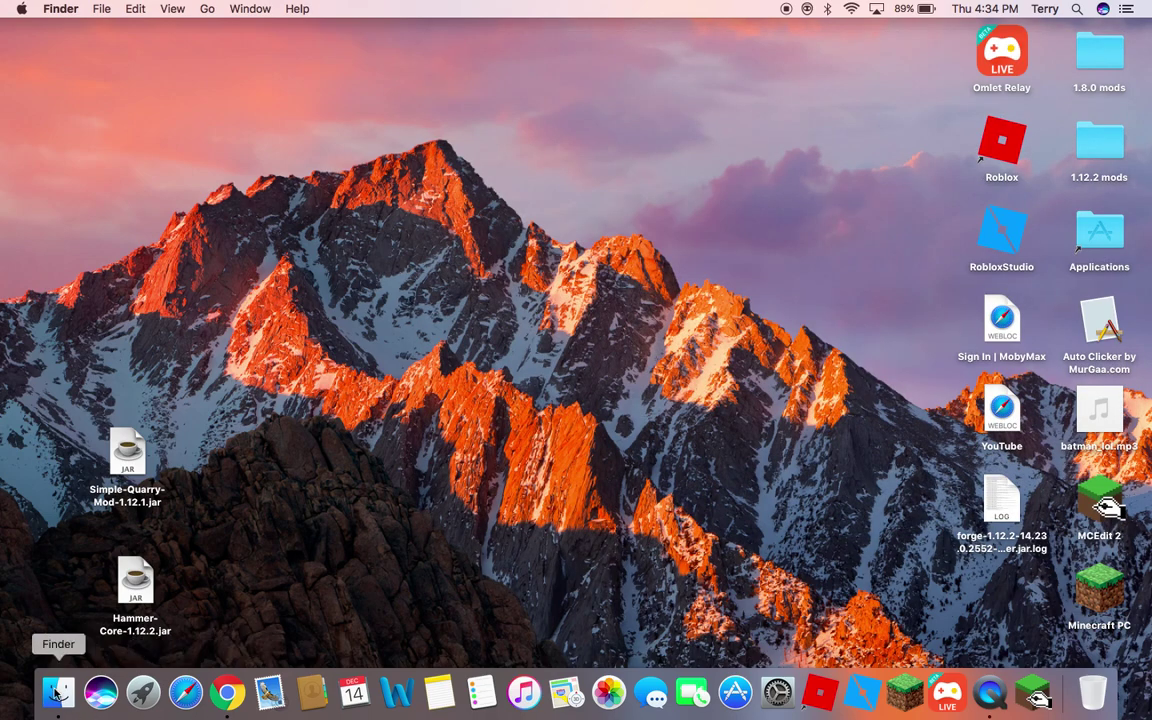
left_click(57, 692)
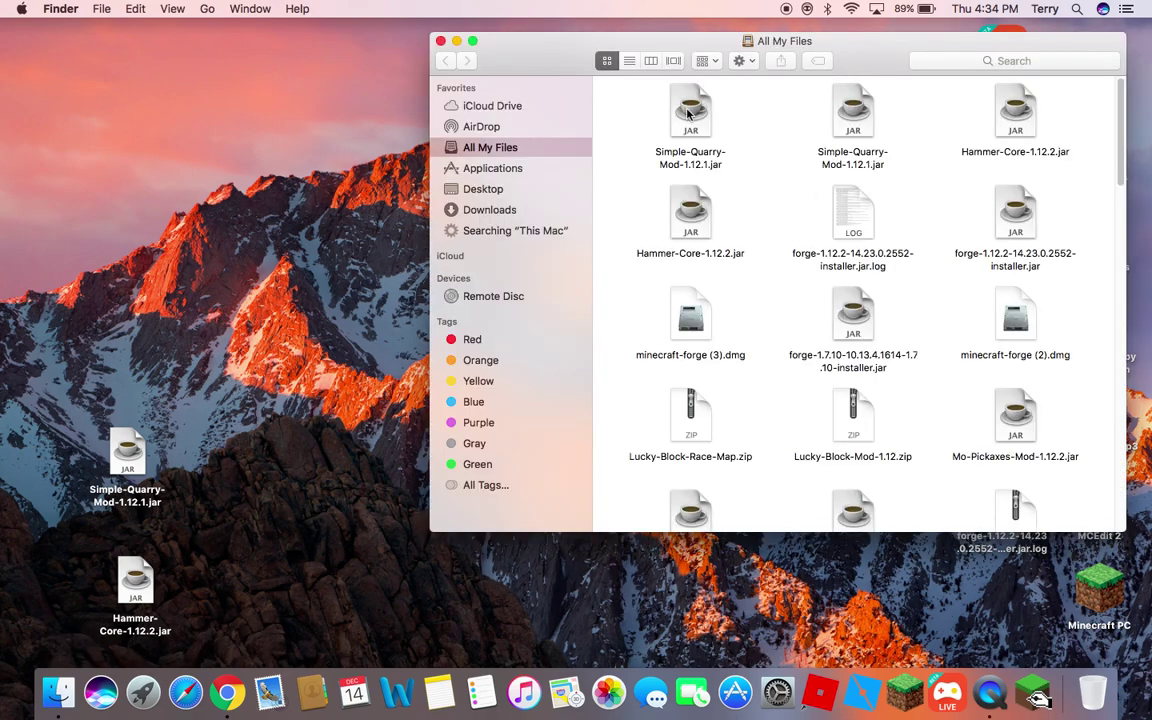
key("super+shift+g")
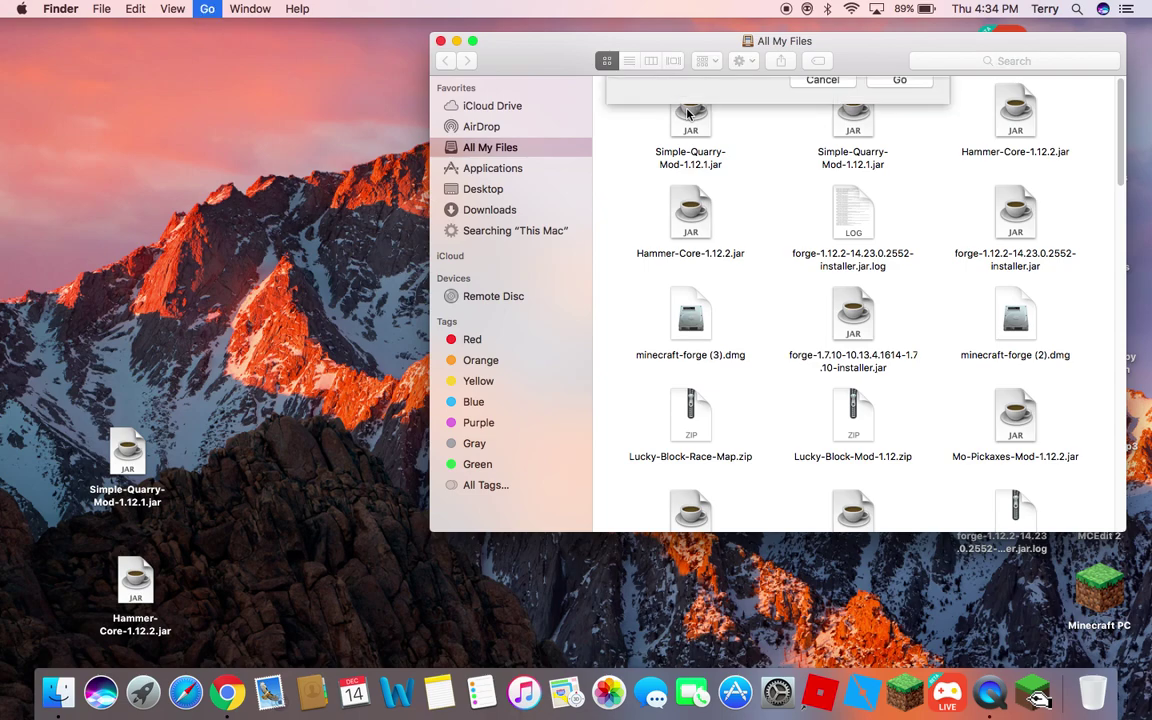
key("BackSpace")
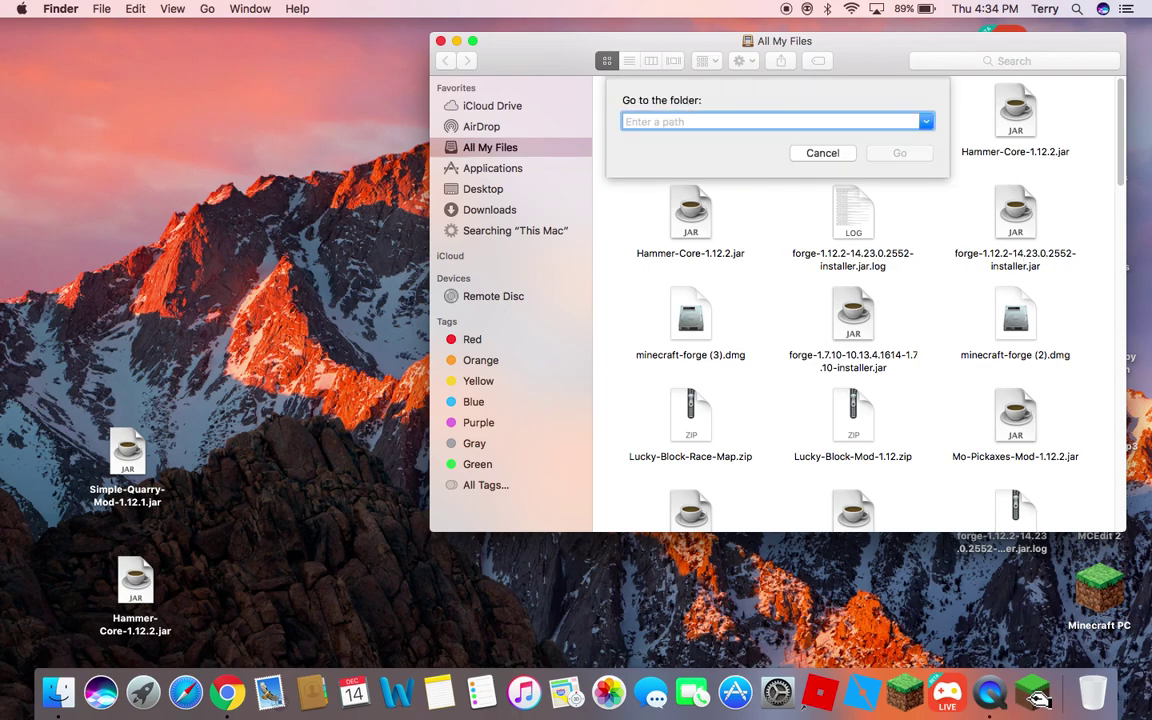
key("super+v")
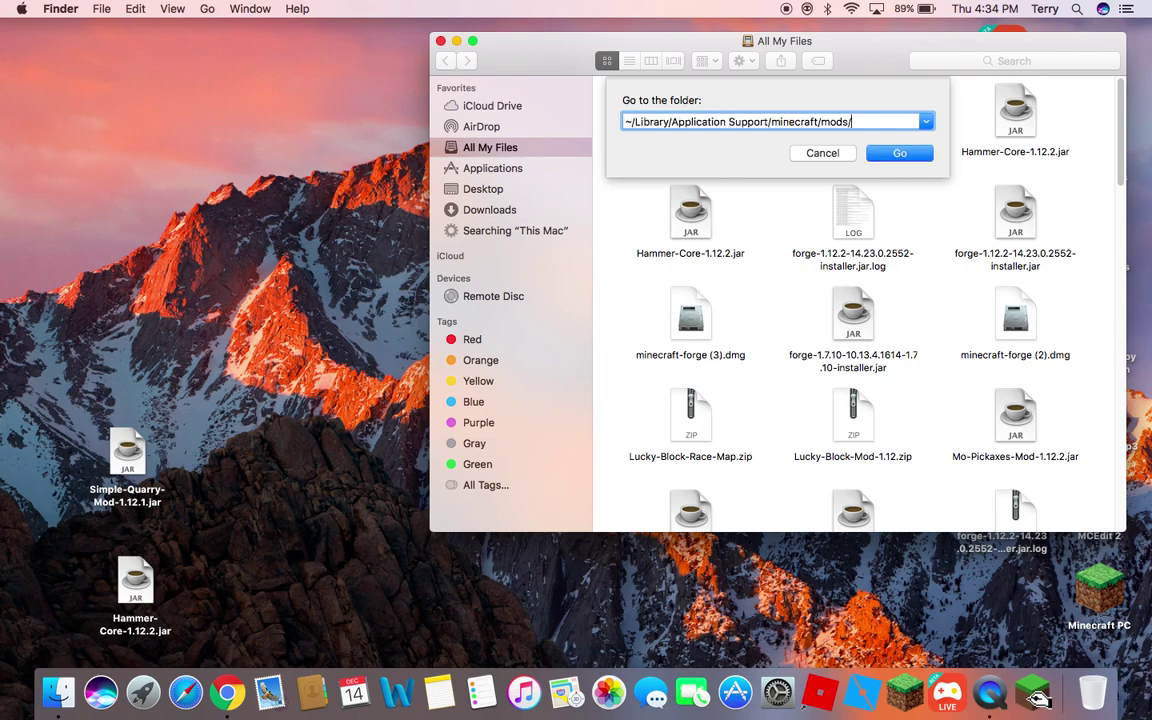
left_click(900, 153)
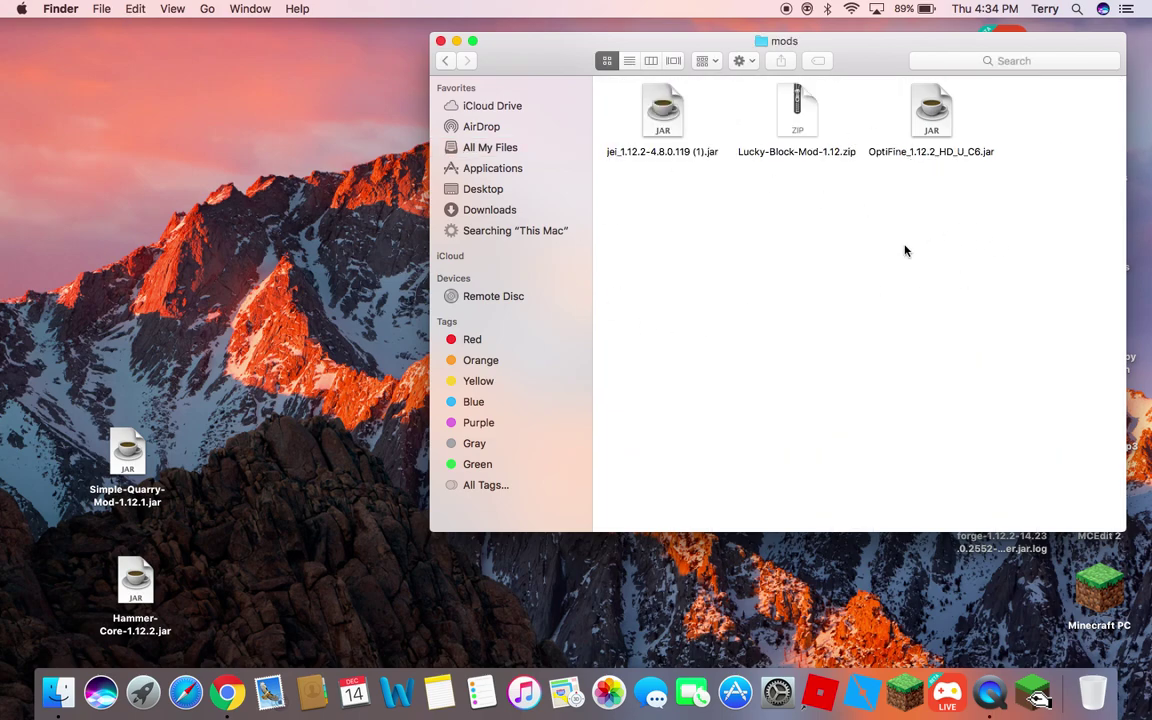
Step: Move Simple-Quarry-Mod-1.12.1.jar and Hammer-Core-1.12.2.jar into mods, confirming each iCloud prompt
left_click_drag(127, 463, 659, 220)
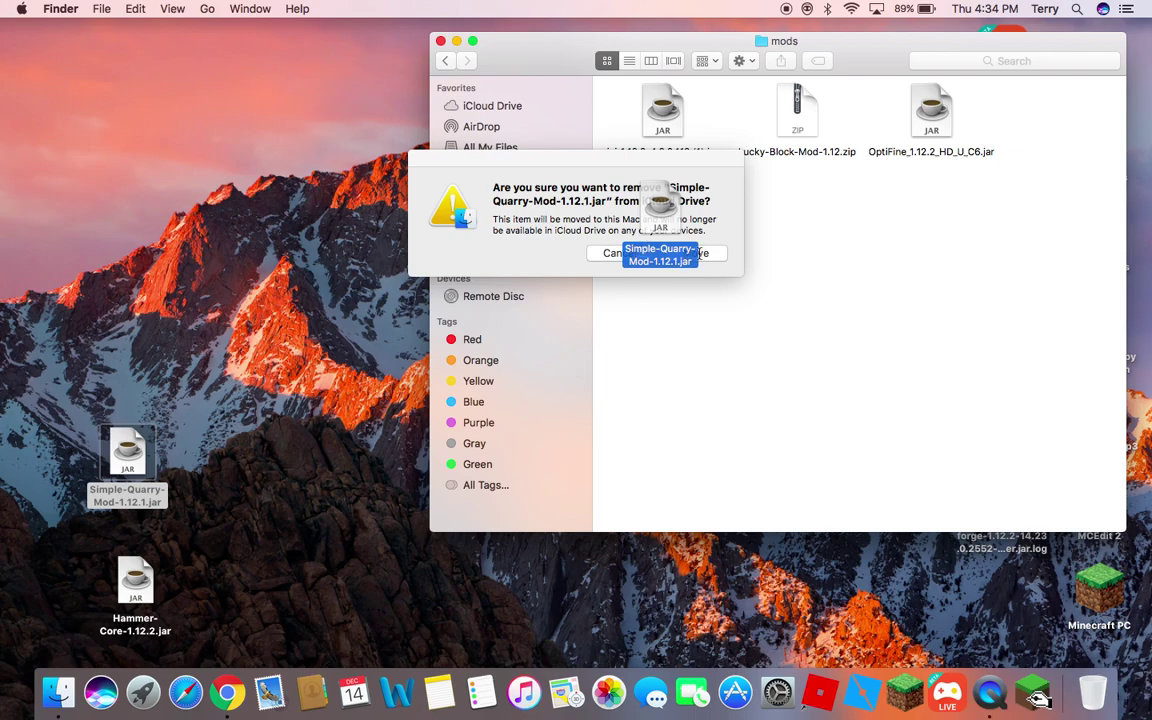
left_click(702, 253)
left_click_drag(125, 580, 800, 230)
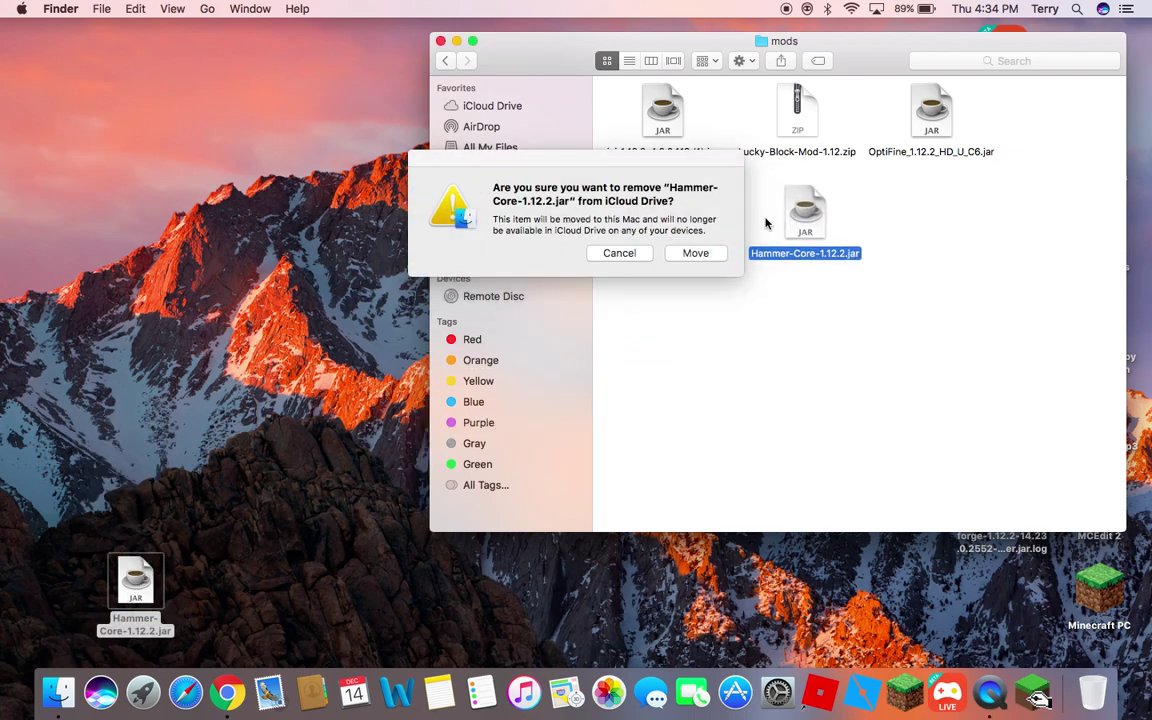
left_click(700, 253)
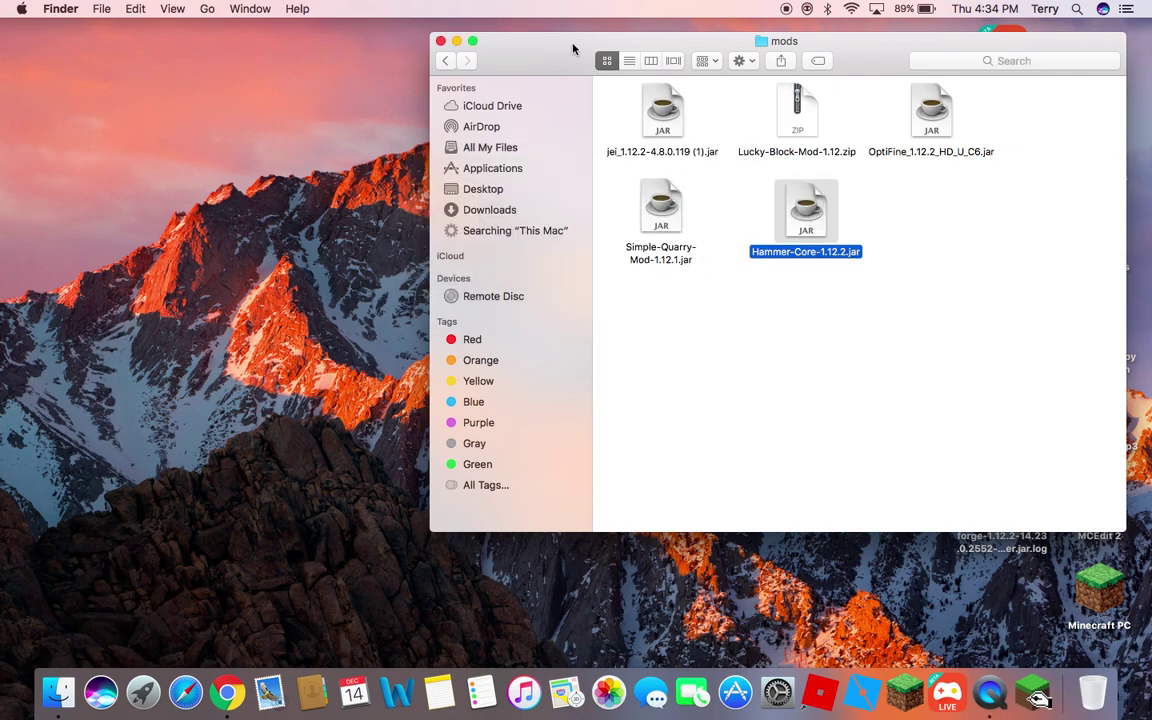
left_click(441, 41)
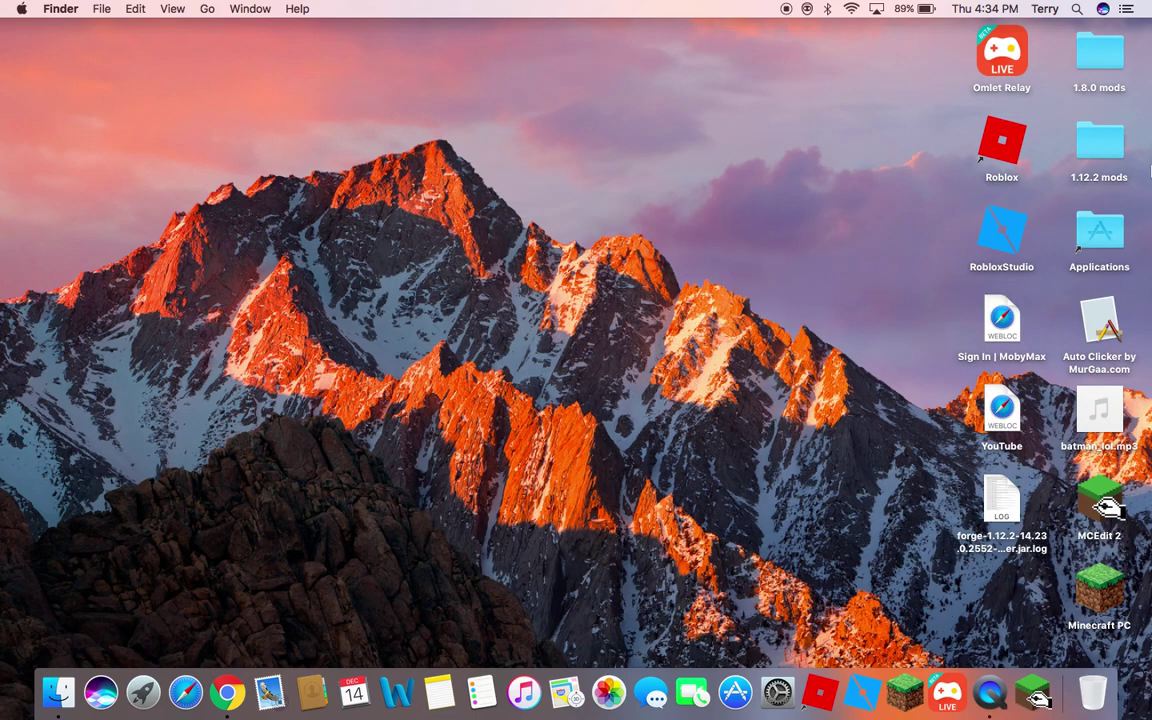
double_click(1100, 588)
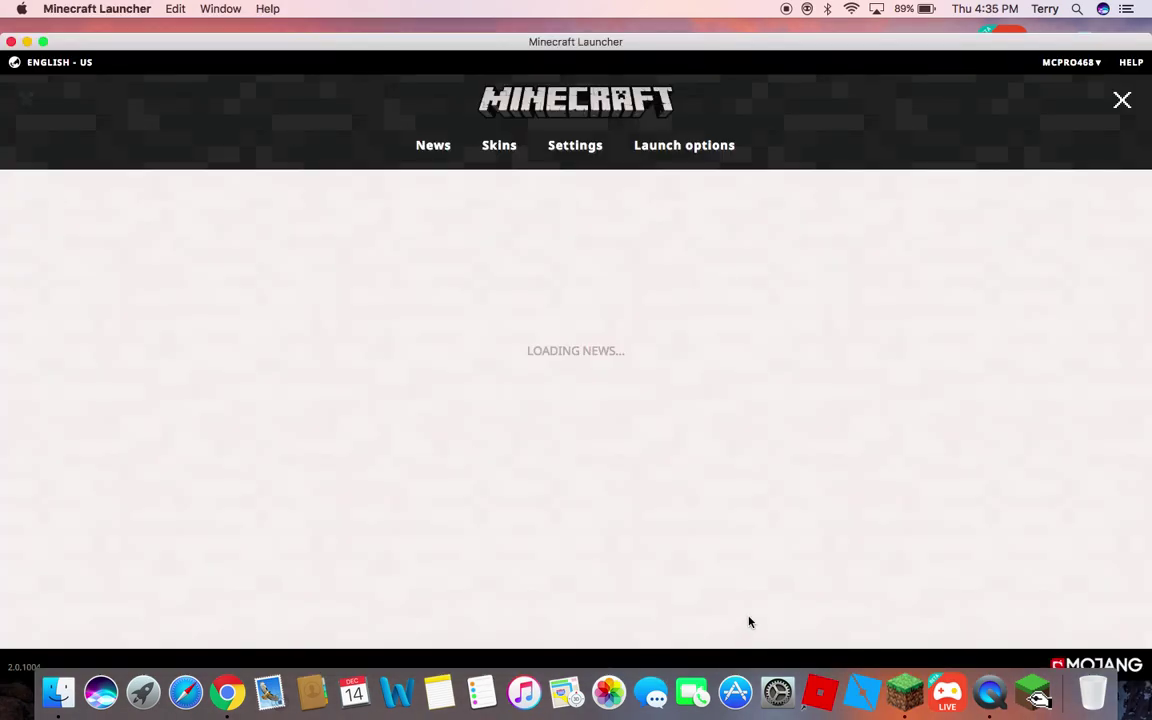
Step: Launch the 1.12.2-forge profile with PLAY and minimize the launcher
left_click(567, 625)
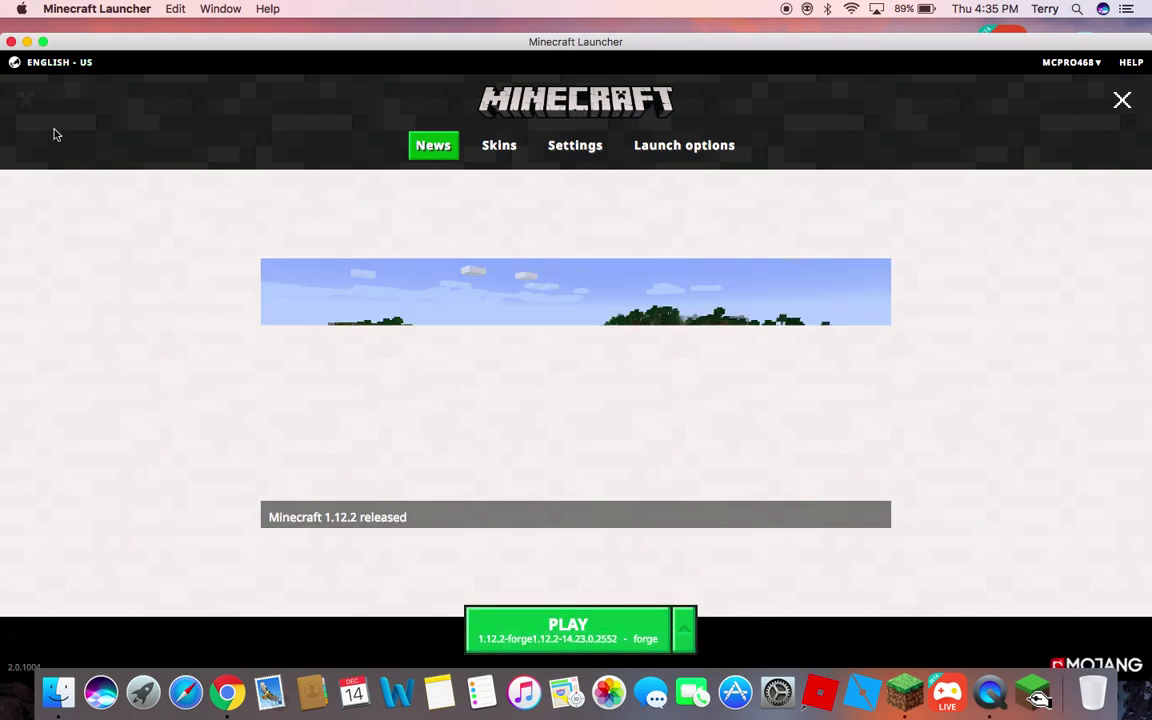
left_click(27, 41)
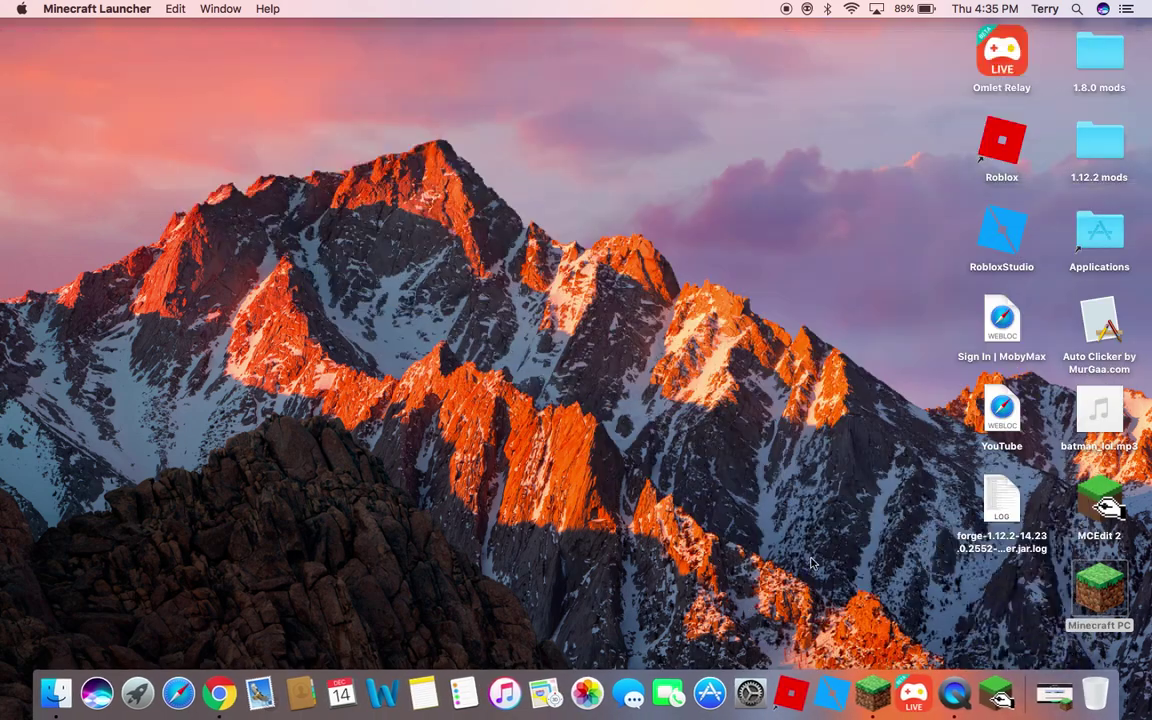